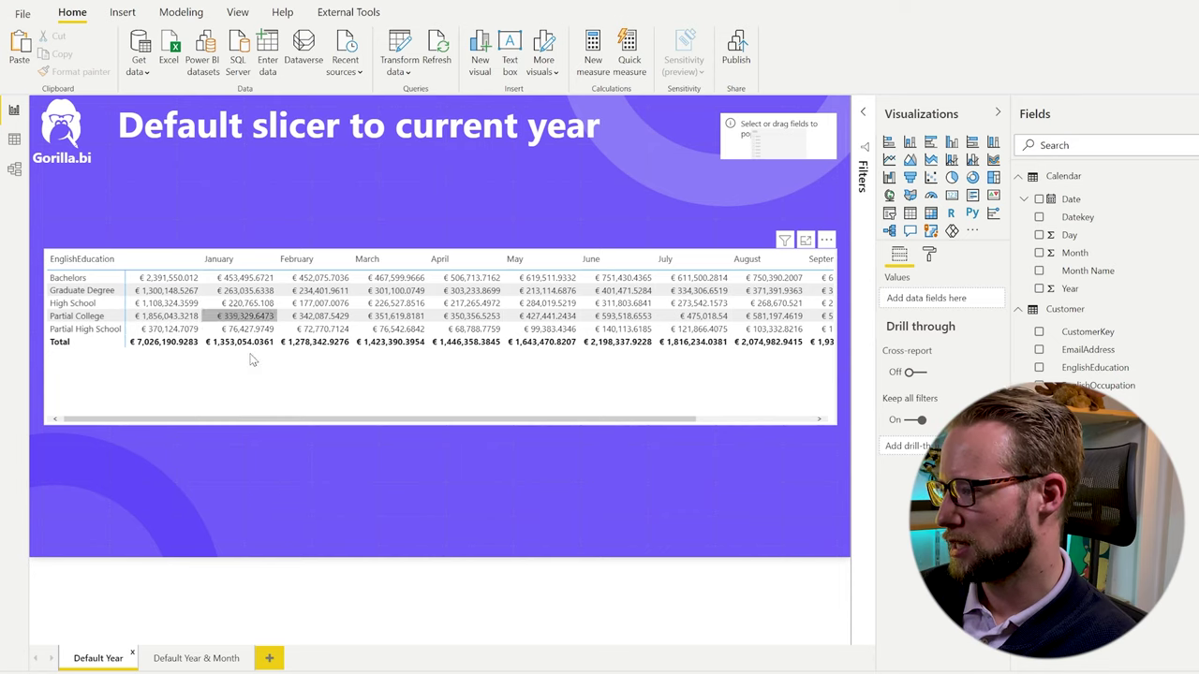
Add the Calendar table's Year field to the empty slicer and select 2021.
drag(299, 421, 519, 420)
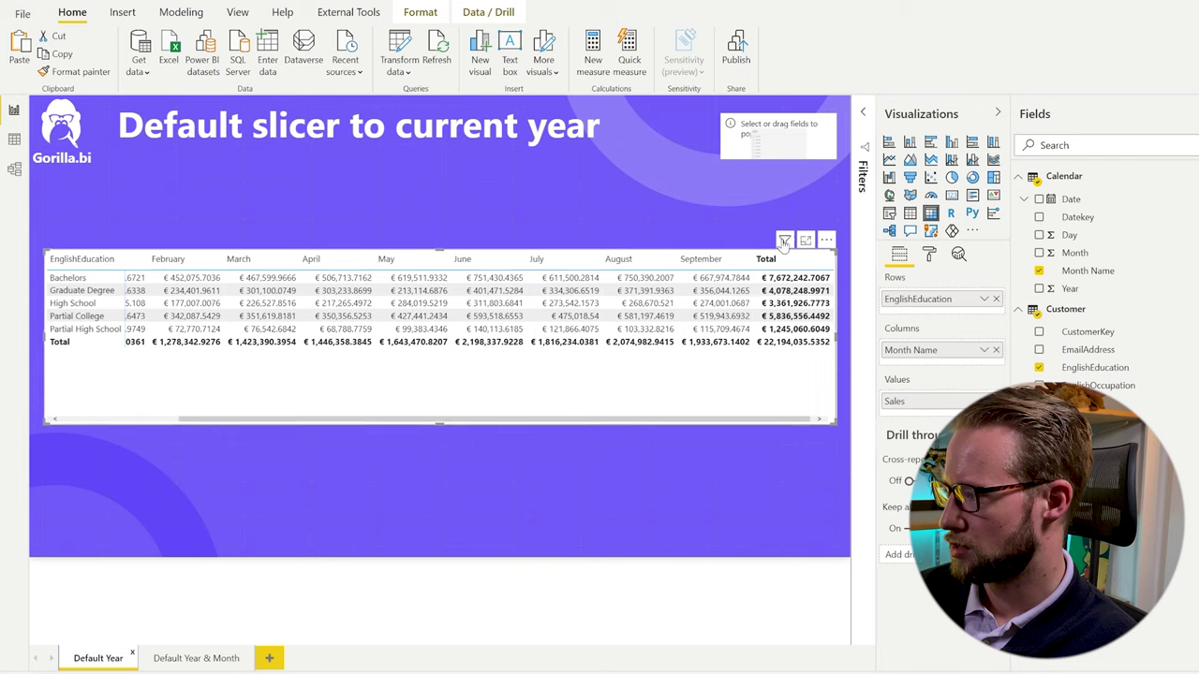
click(654, 216)
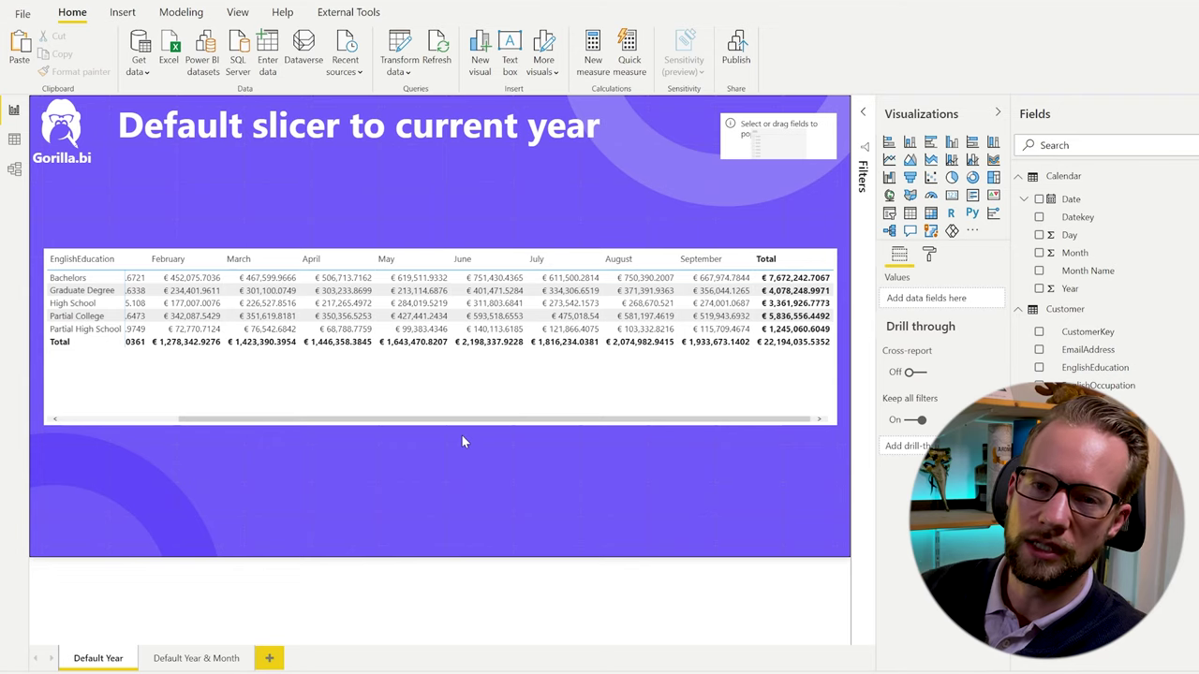
click(791, 132)
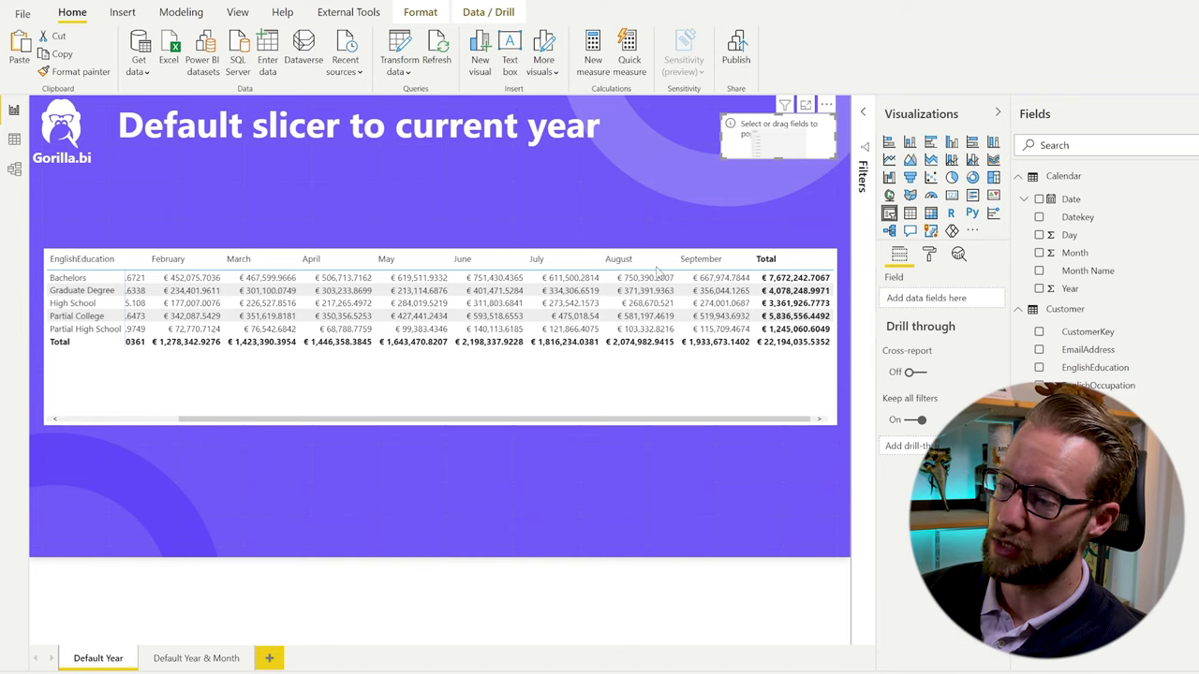
click(1039, 289)
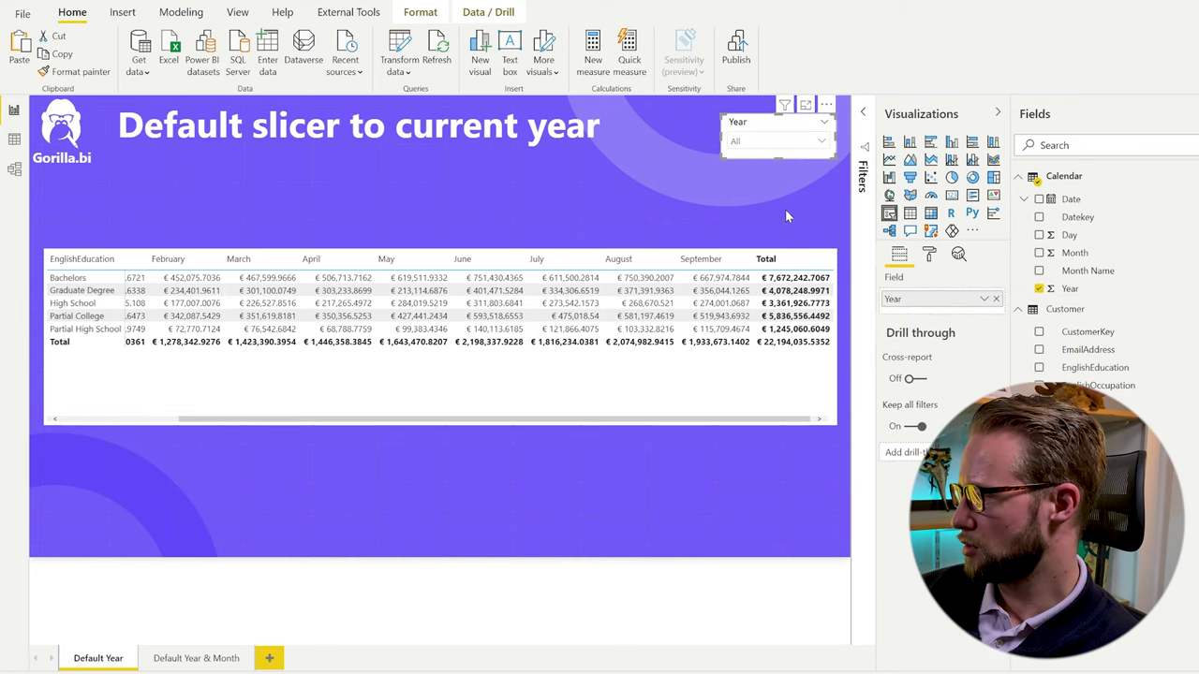
click(792, 143)
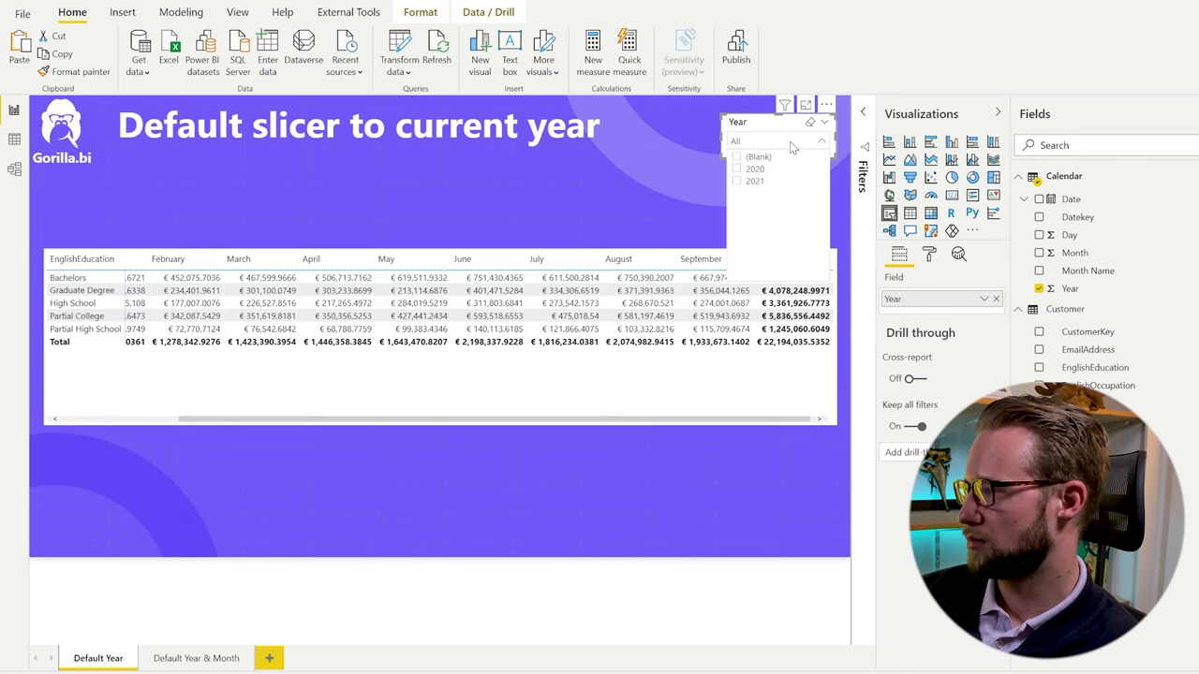
click(757, 191)
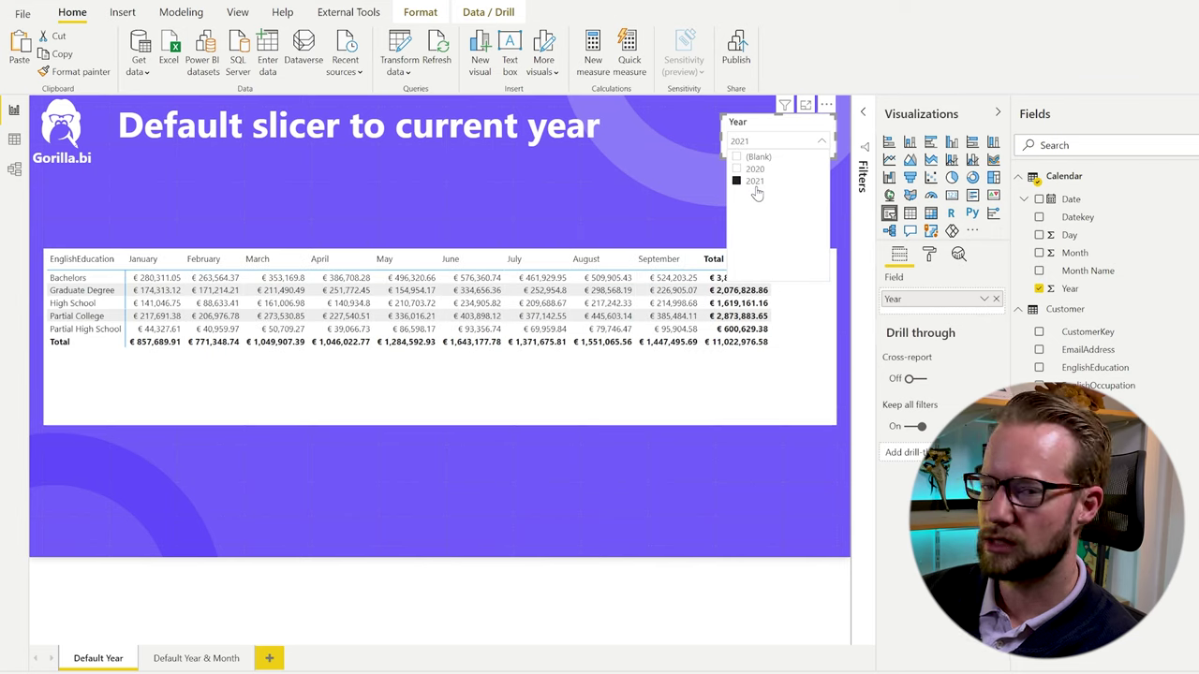
click(610, 187)
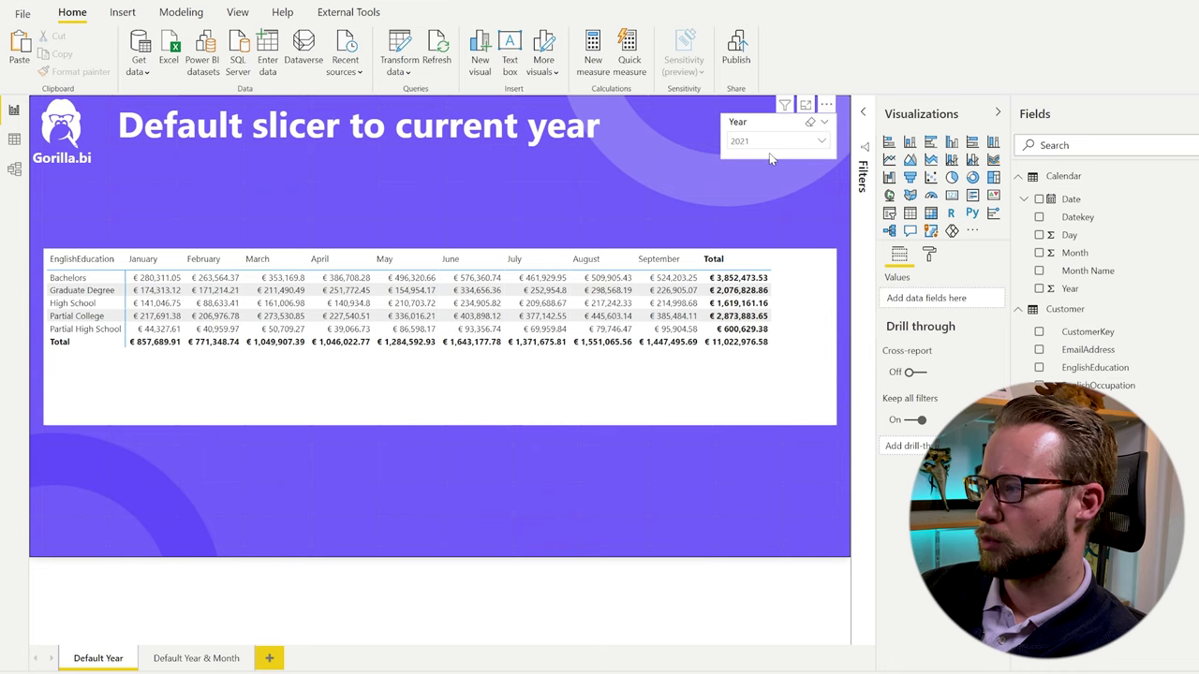
Add the Calendar table's Date field as a filter on all pages and set its filter type to Relative date.
click(865, 114)
text(date)
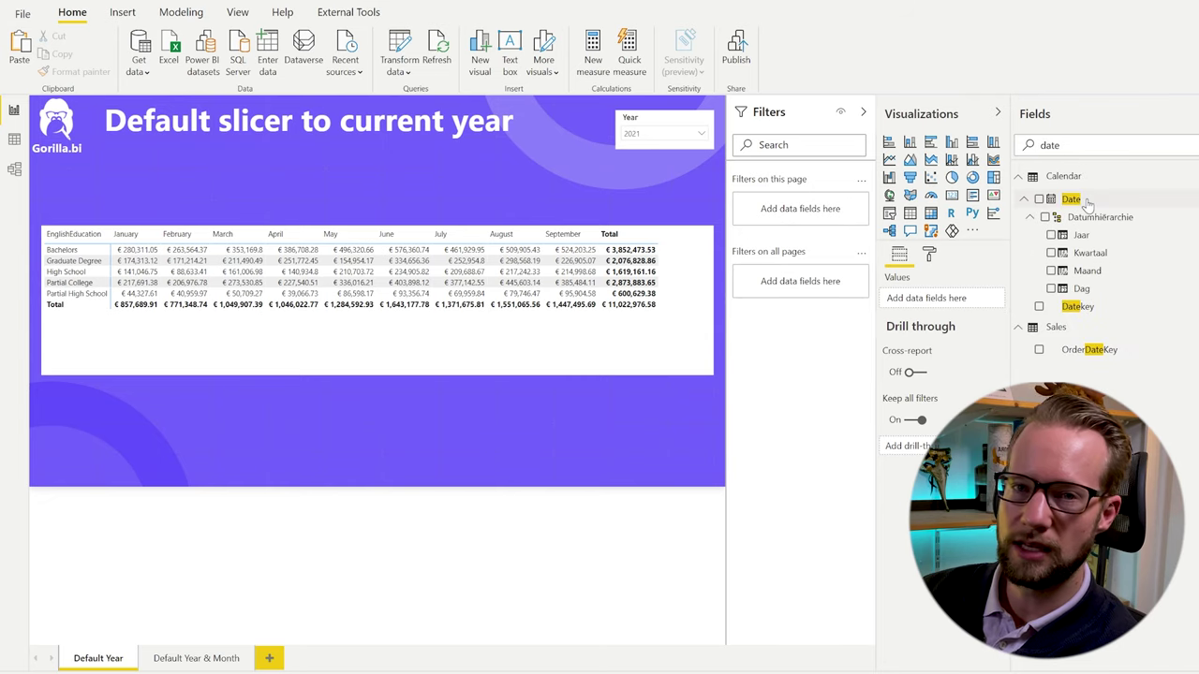
drag(1087, 202, 798, 281)
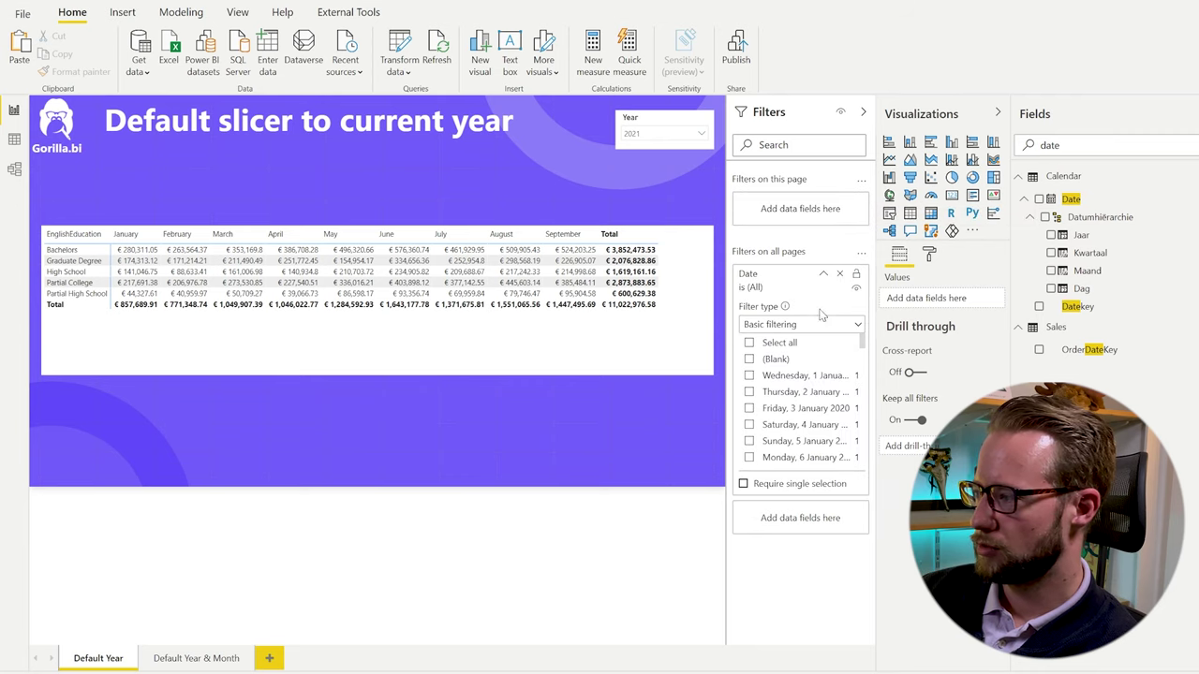
click(811, 325)
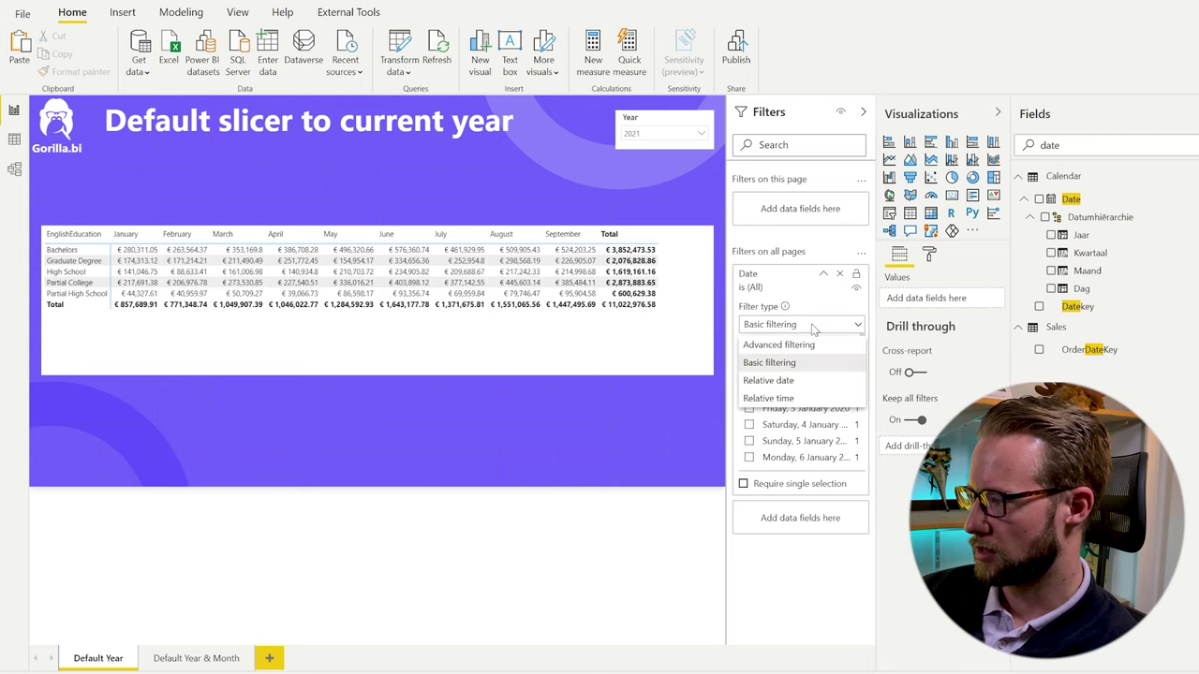
click(799, 384)
click(812, 369)
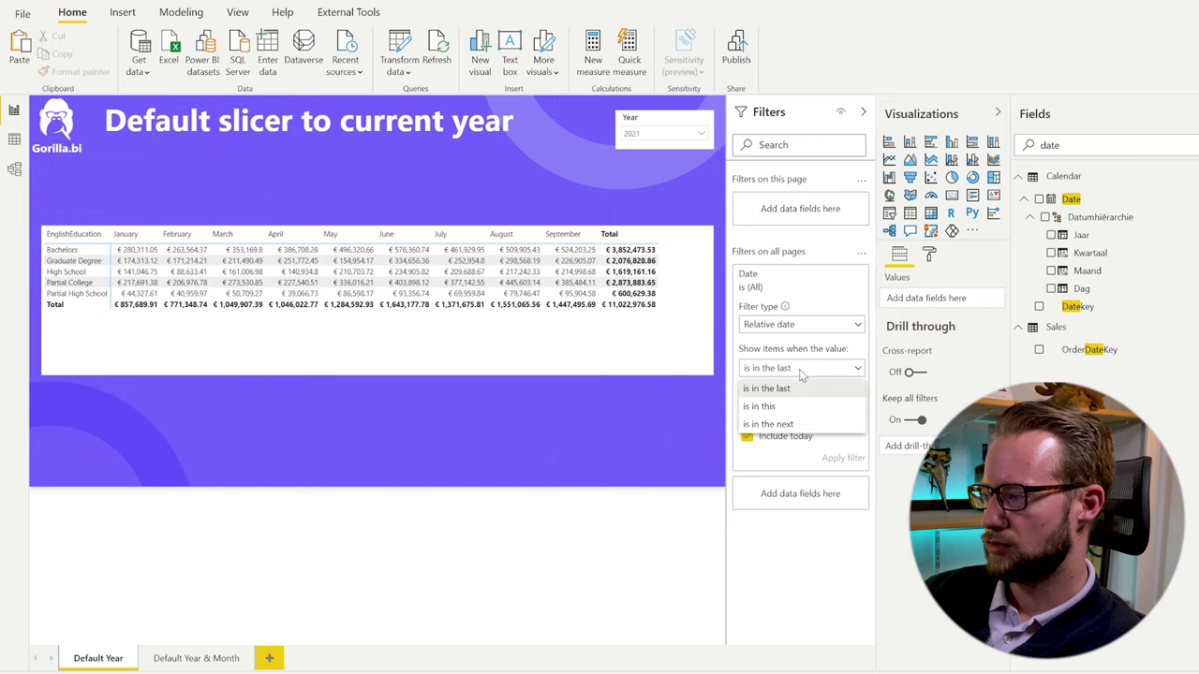
click(640, 470)
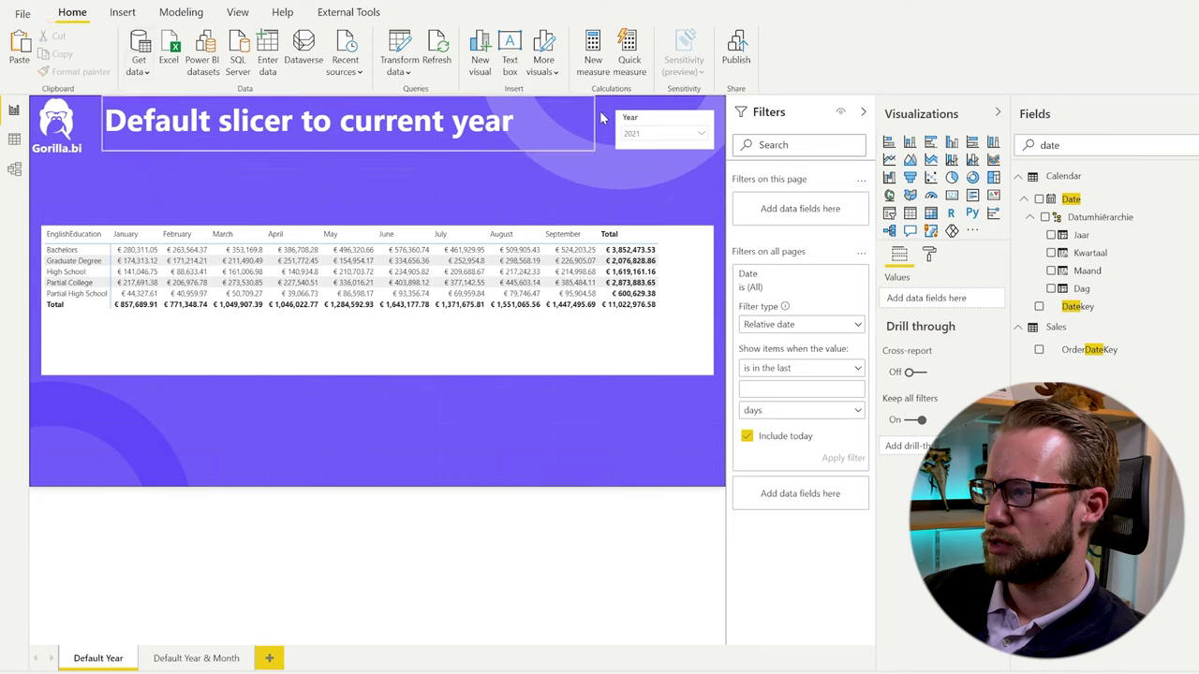
Open the Calendar query in the Power Query Editor and check the distinct values of its Year column.
click(435, 49)
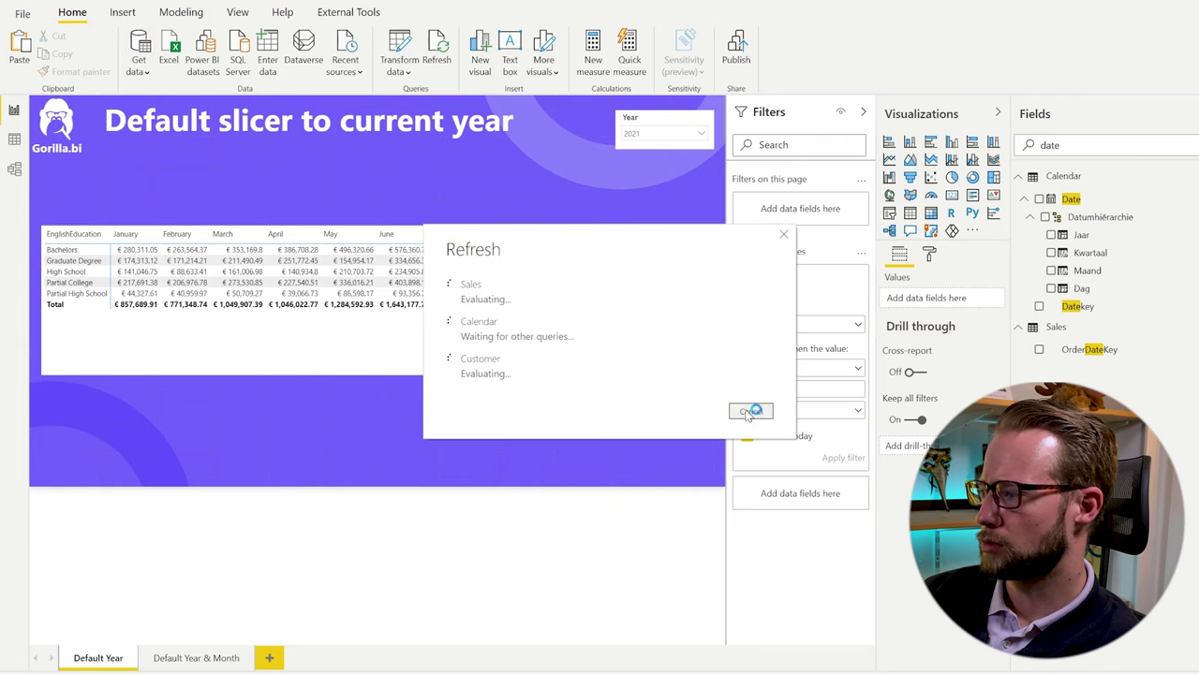
click(413, 51)
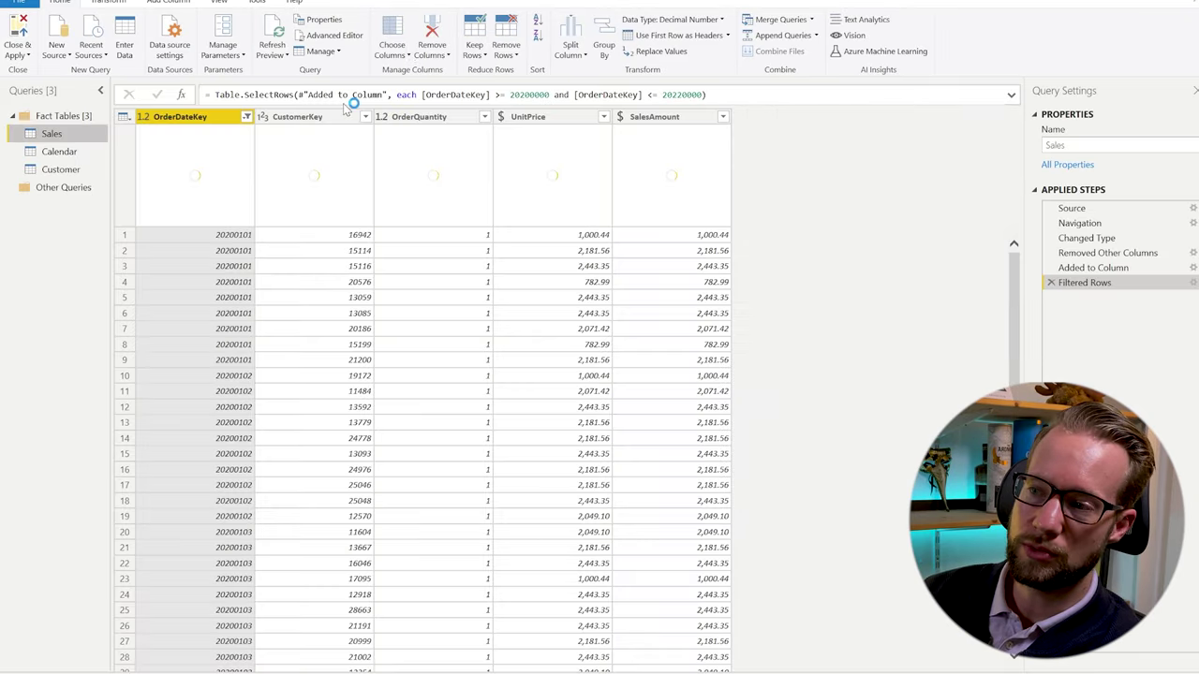
click(60, 150)
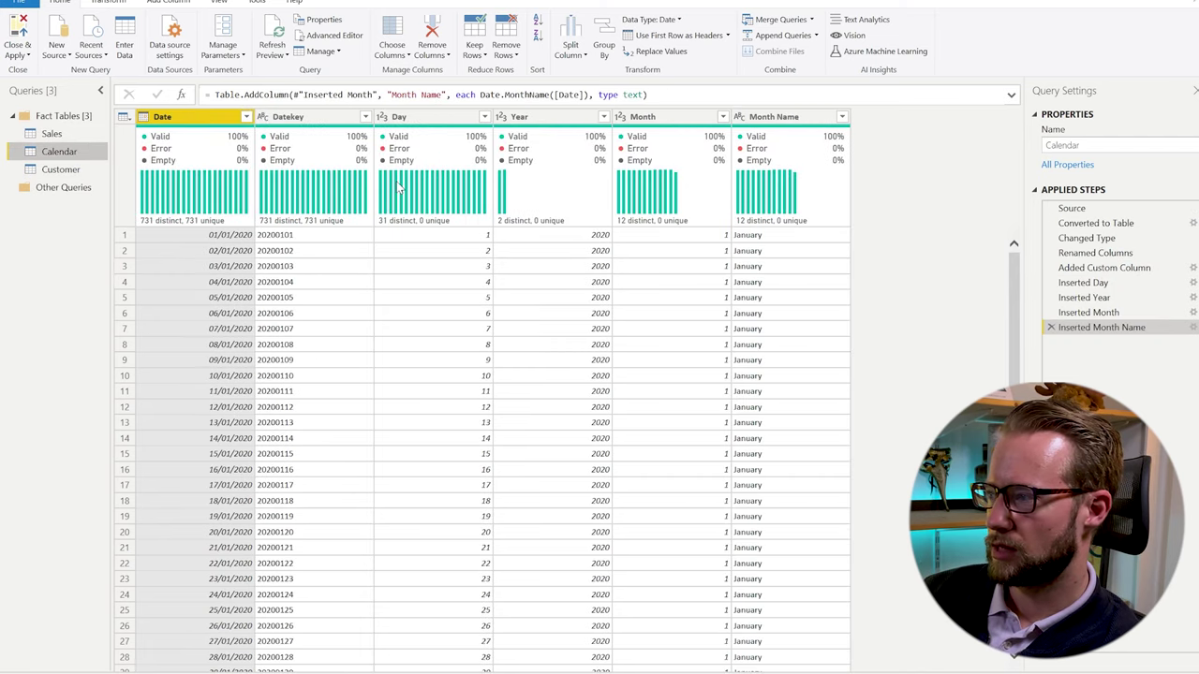
mouse_move(398, 187)
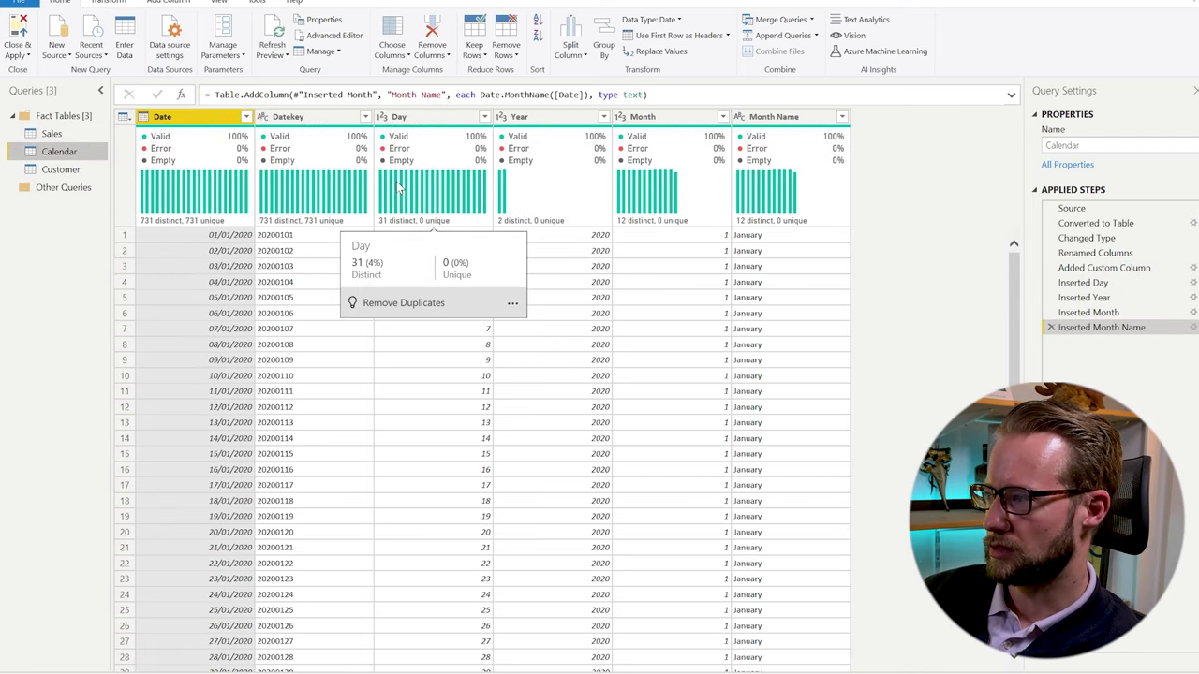
click(605, 117)
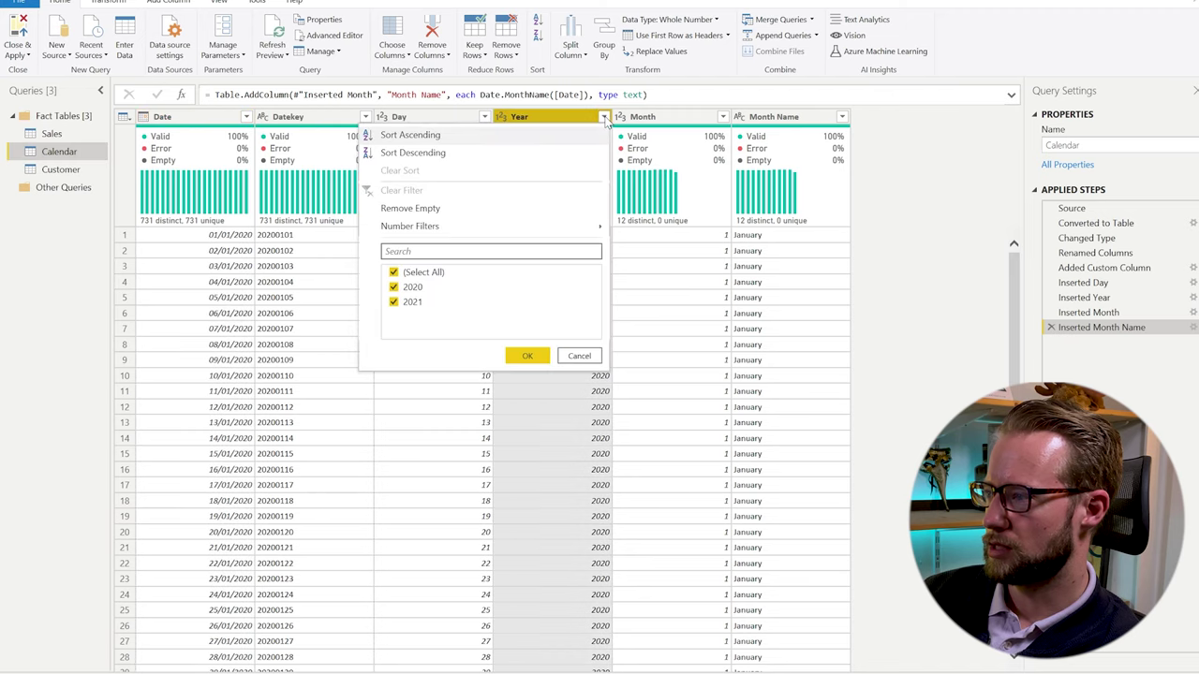
click(559, 118)
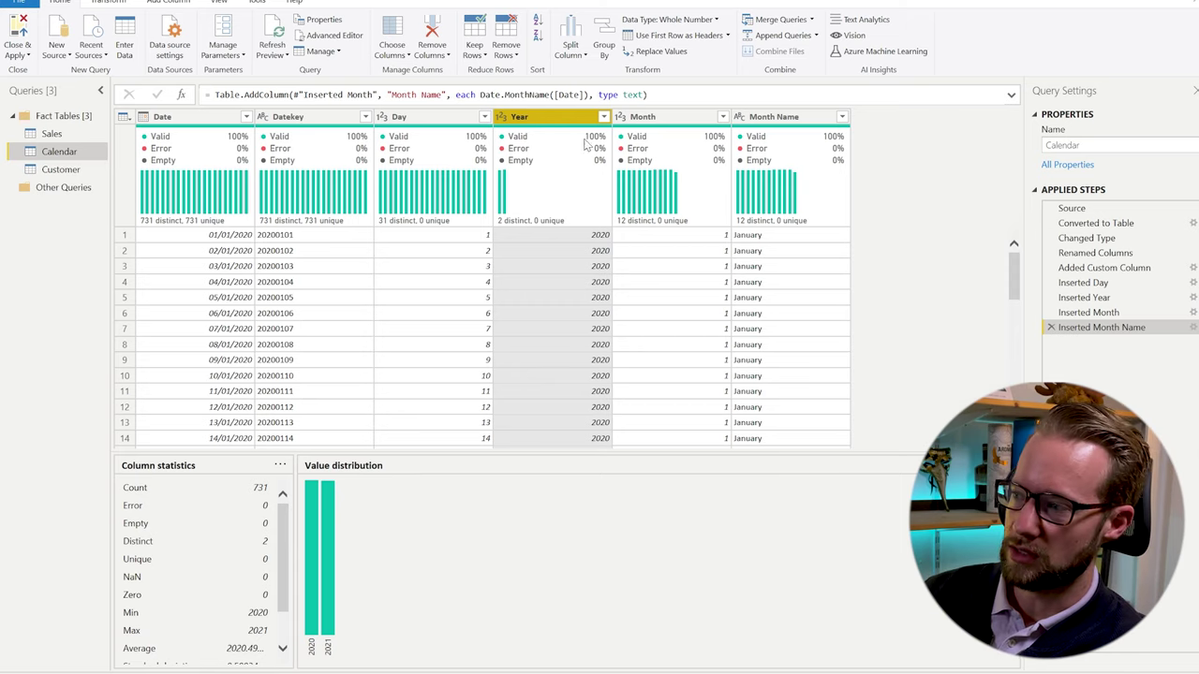
mouse_move(563, 195)
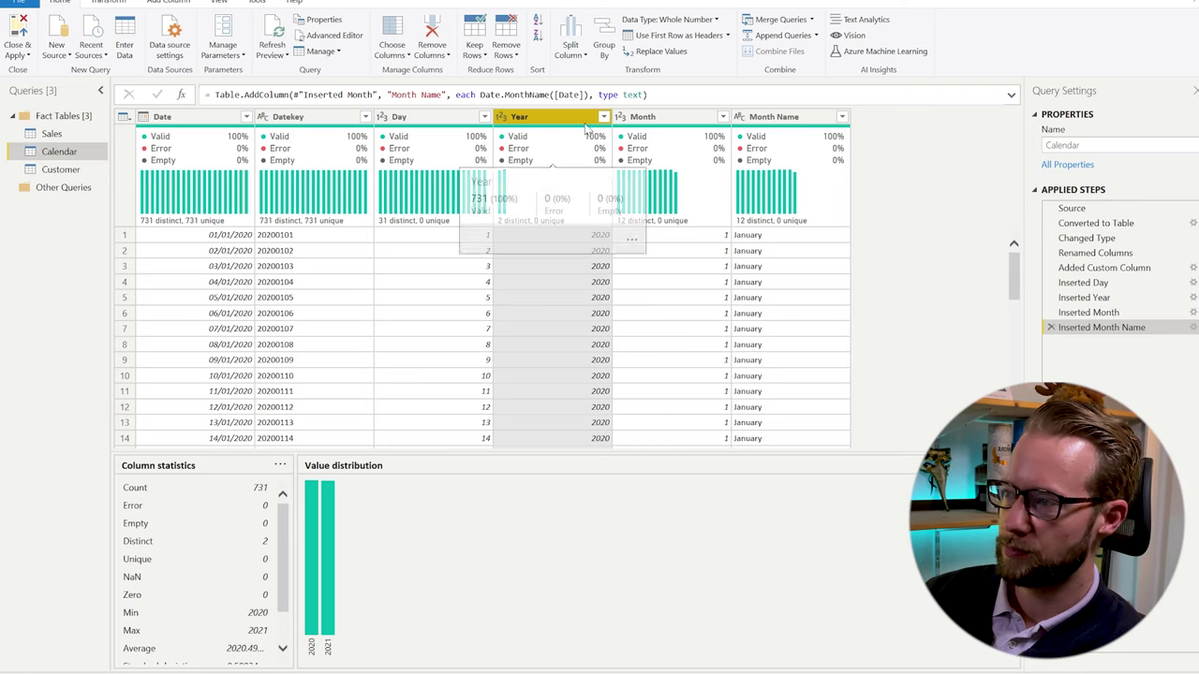
Start a custom column in the Calendar query with DateTime.LocalNow as its formula.
click(168, 3)
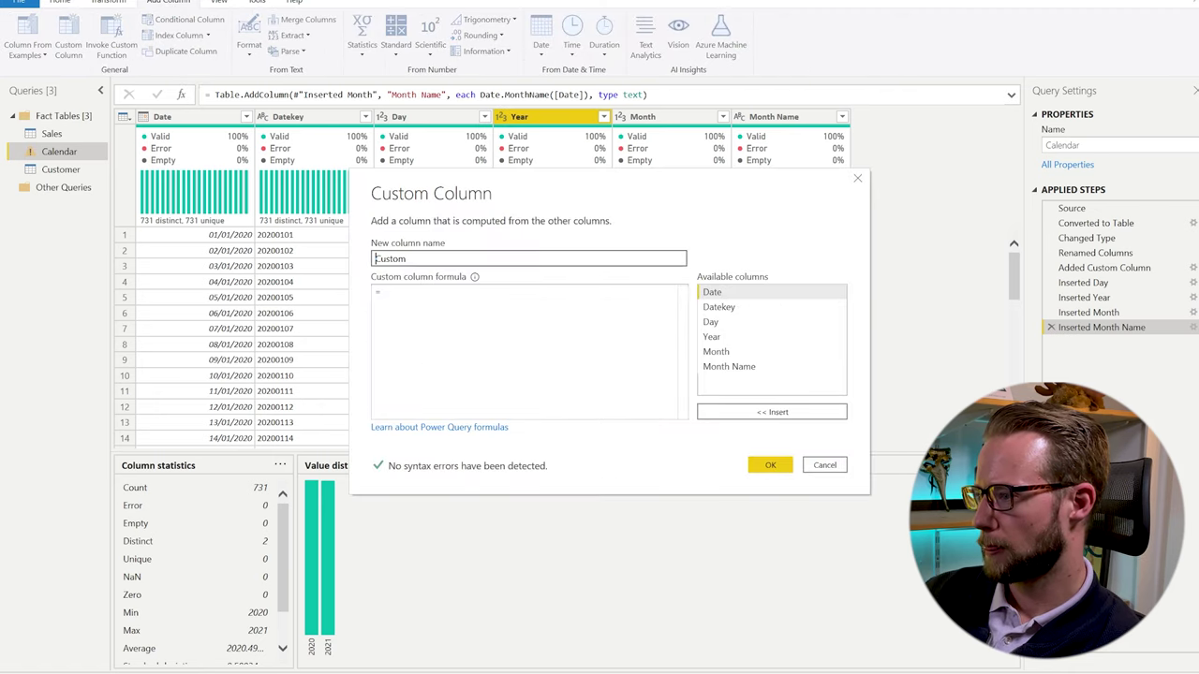
drag(587, 184, 578, 326)
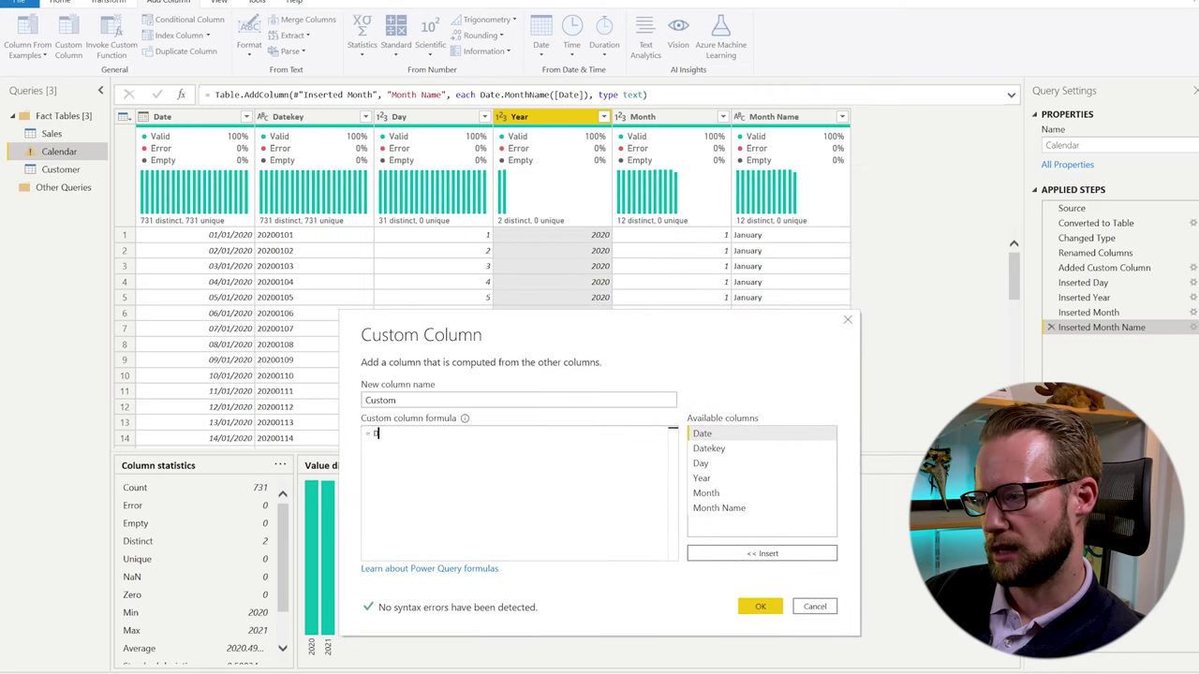
text(ateTime)
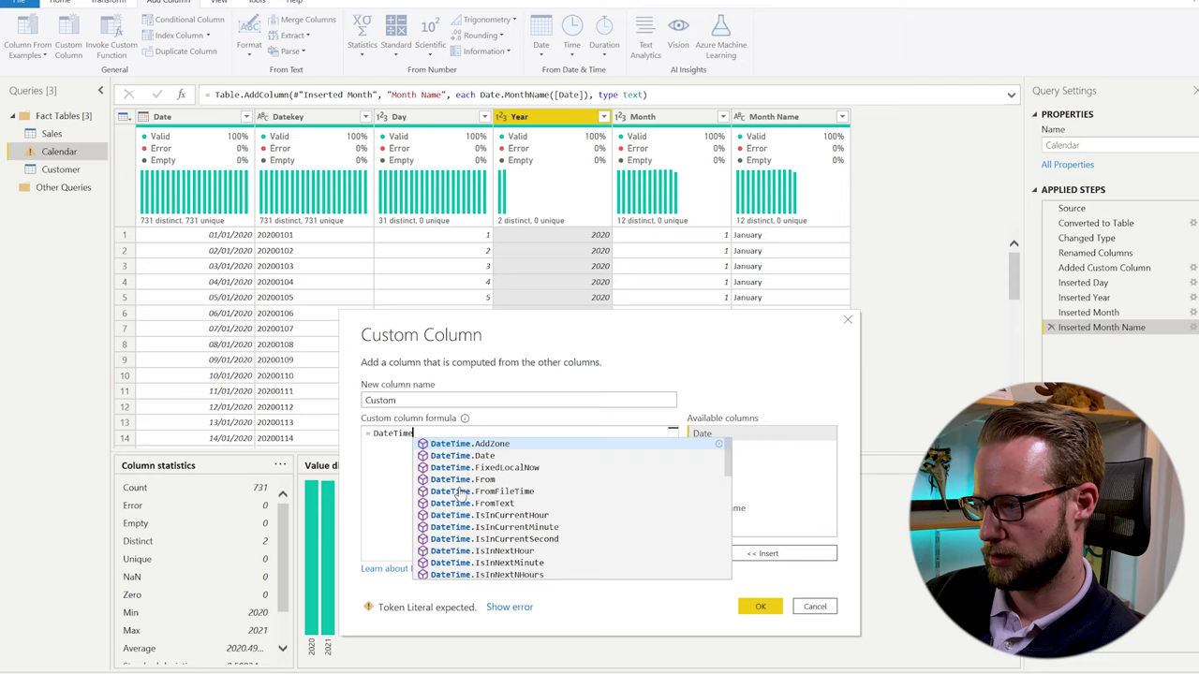
text(.Local)
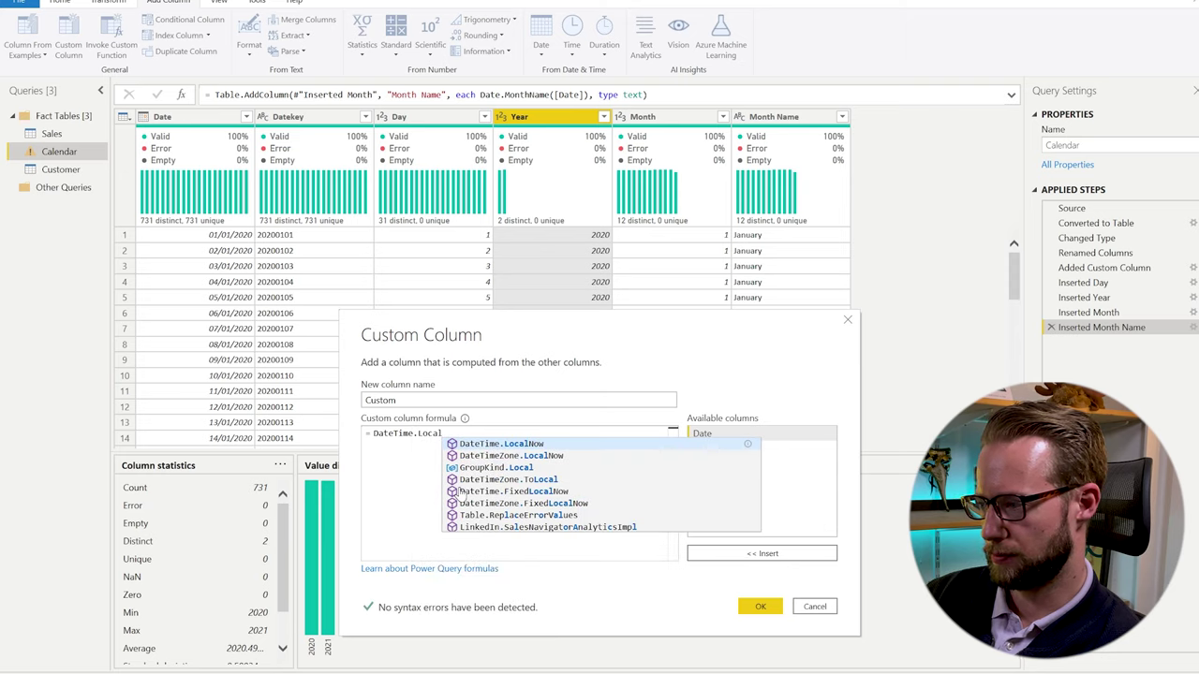
key(Tab)
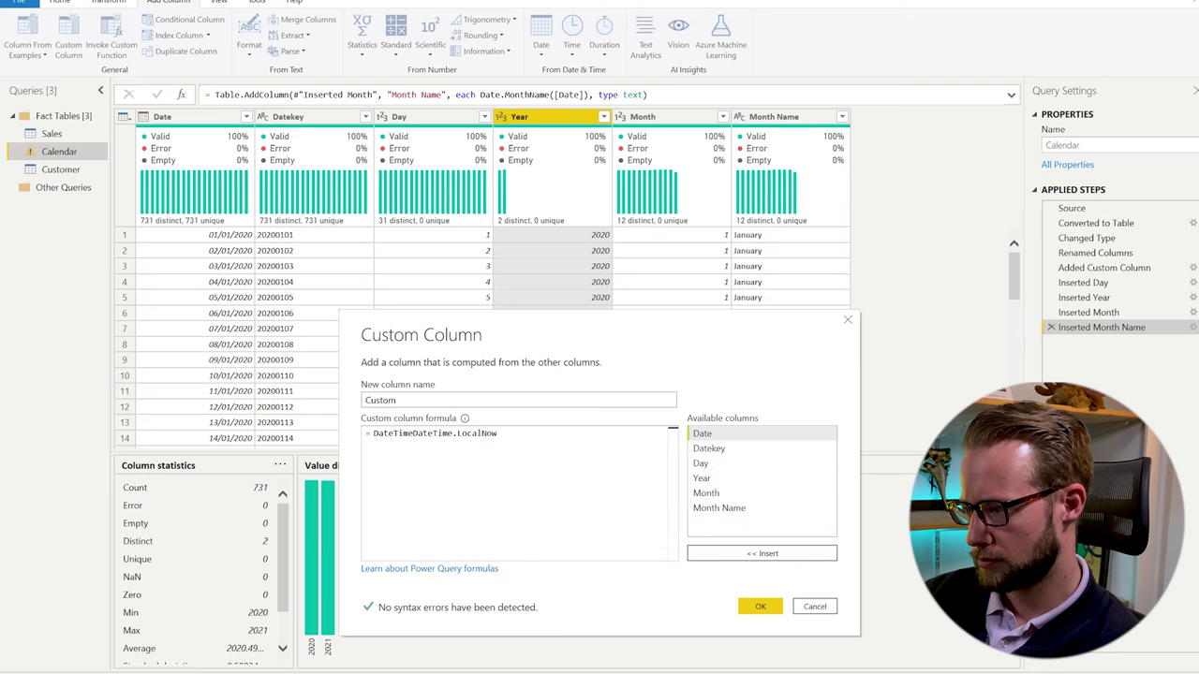
click(412, 433)
key(shift+Home)
key(BackSpace)
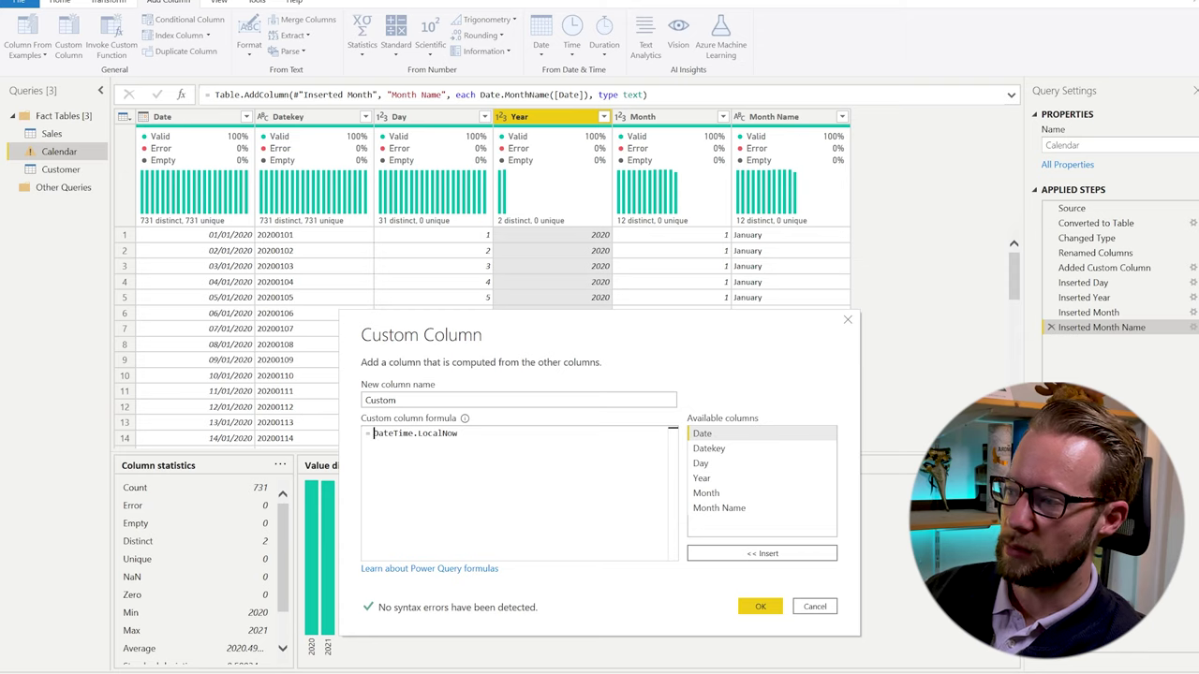
Complete the formula as Date.Year( DateTime.LocalNow() ) and create the column under the name Year - Default.
text(Date.Year()
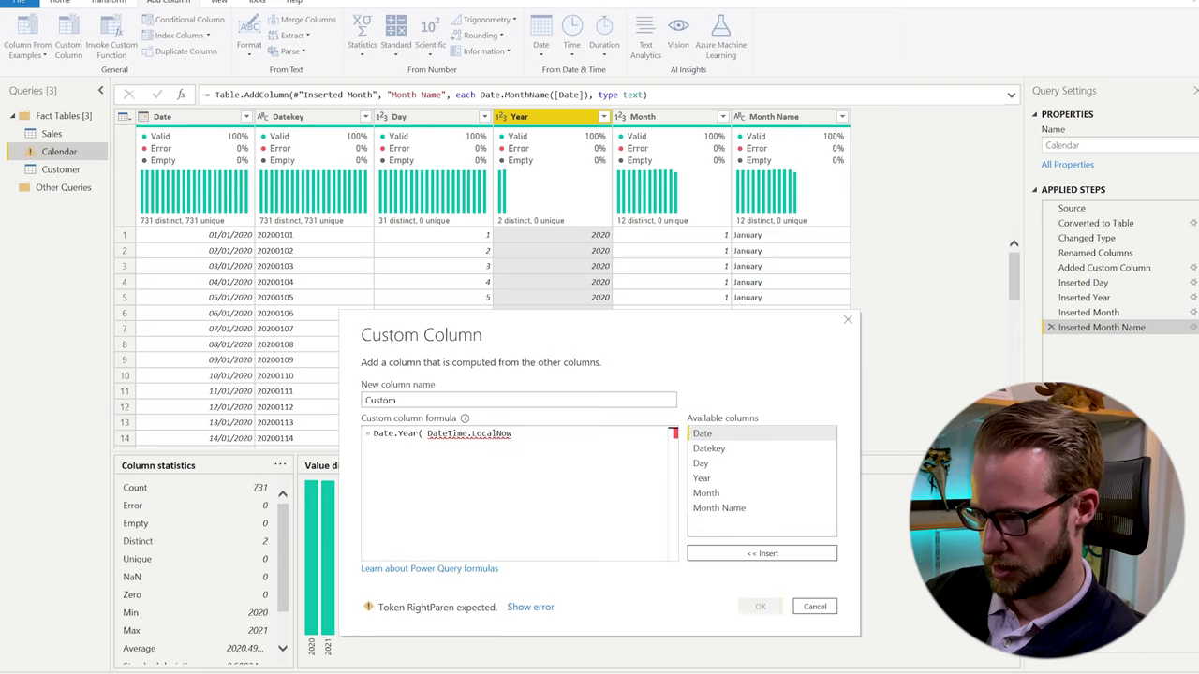
text( () ))
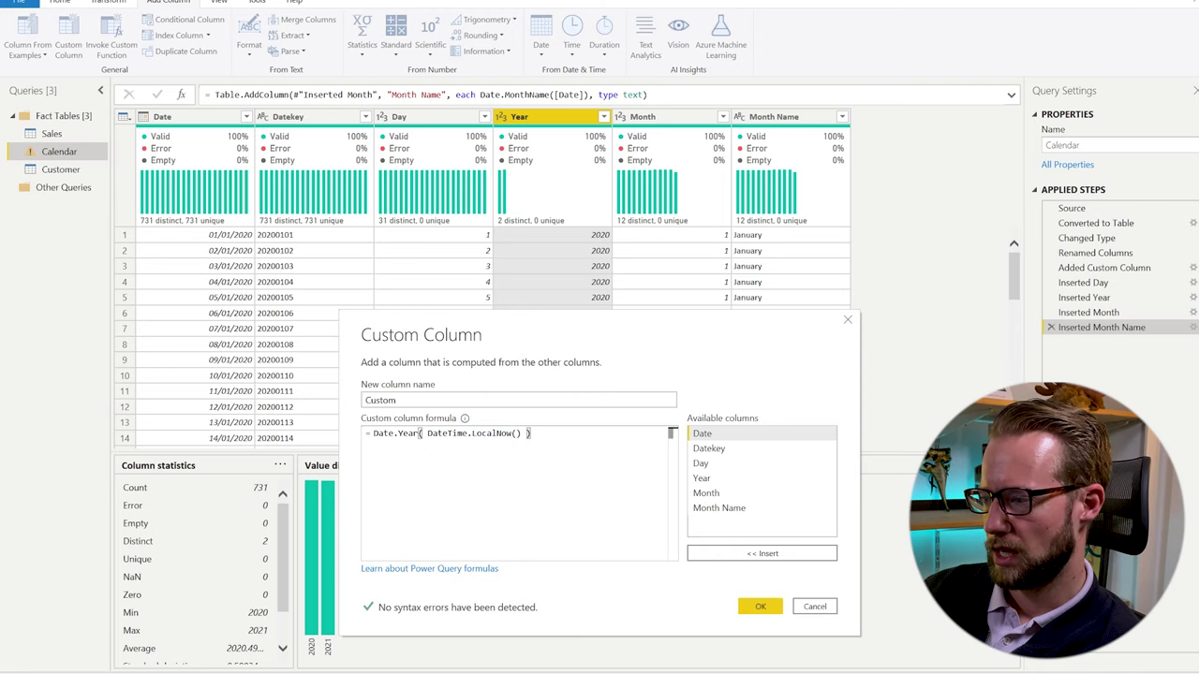
double_click(462, 405)
text(Year - Default)
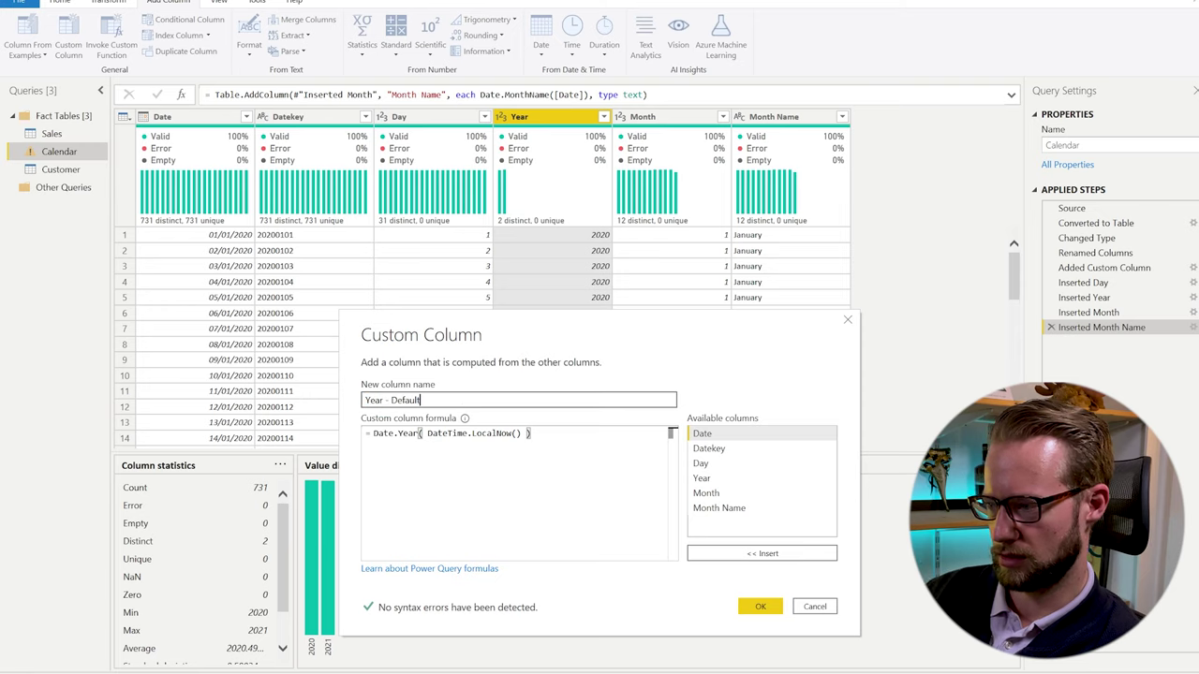
click(761, 609)
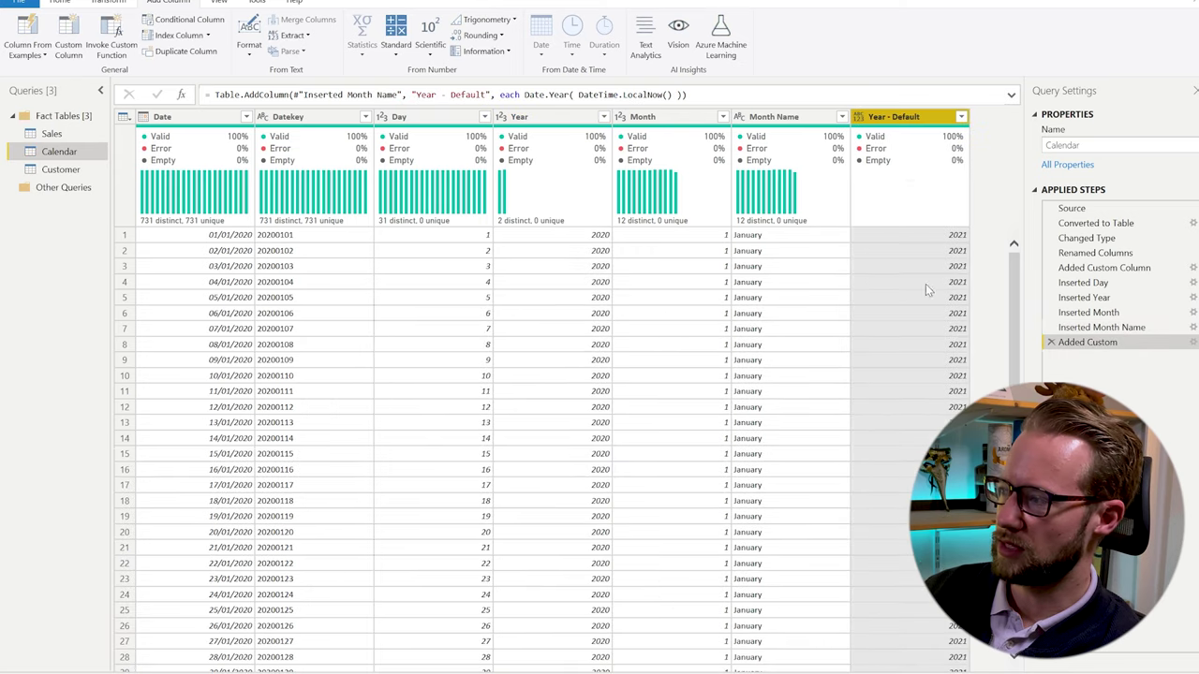
Remove the Date.Year wrapper from the Year - Default column's formula, leaving only DateTime.LocalNow().
click(1193, 343)
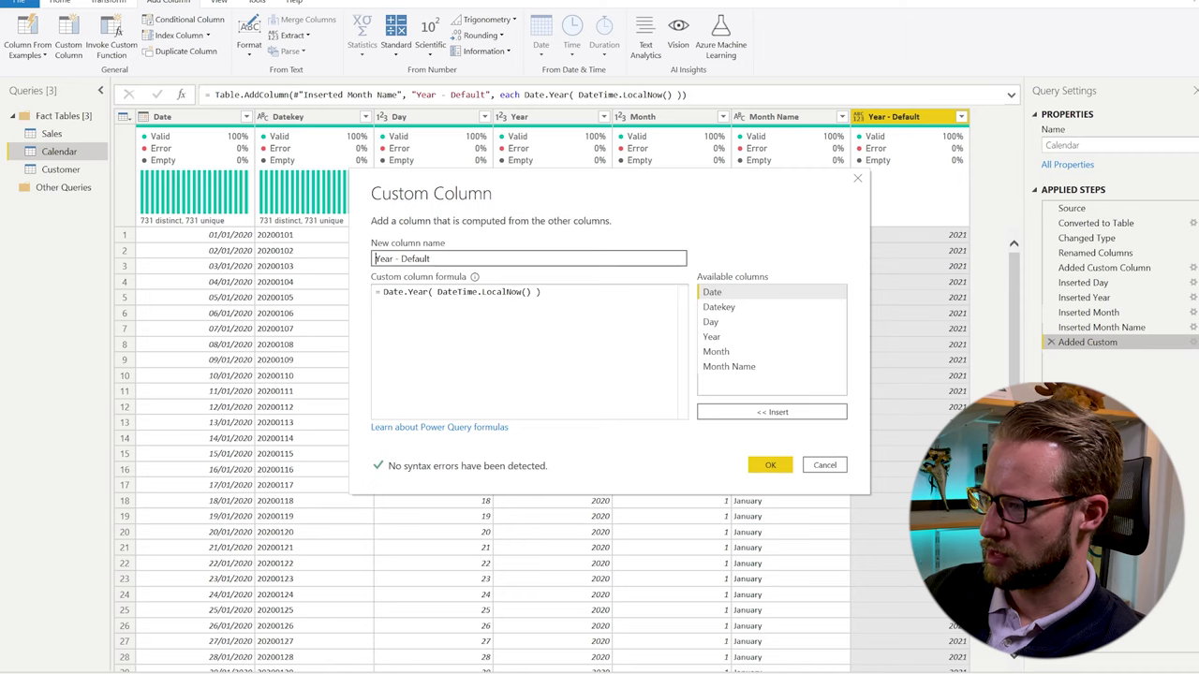
click(440, 295)
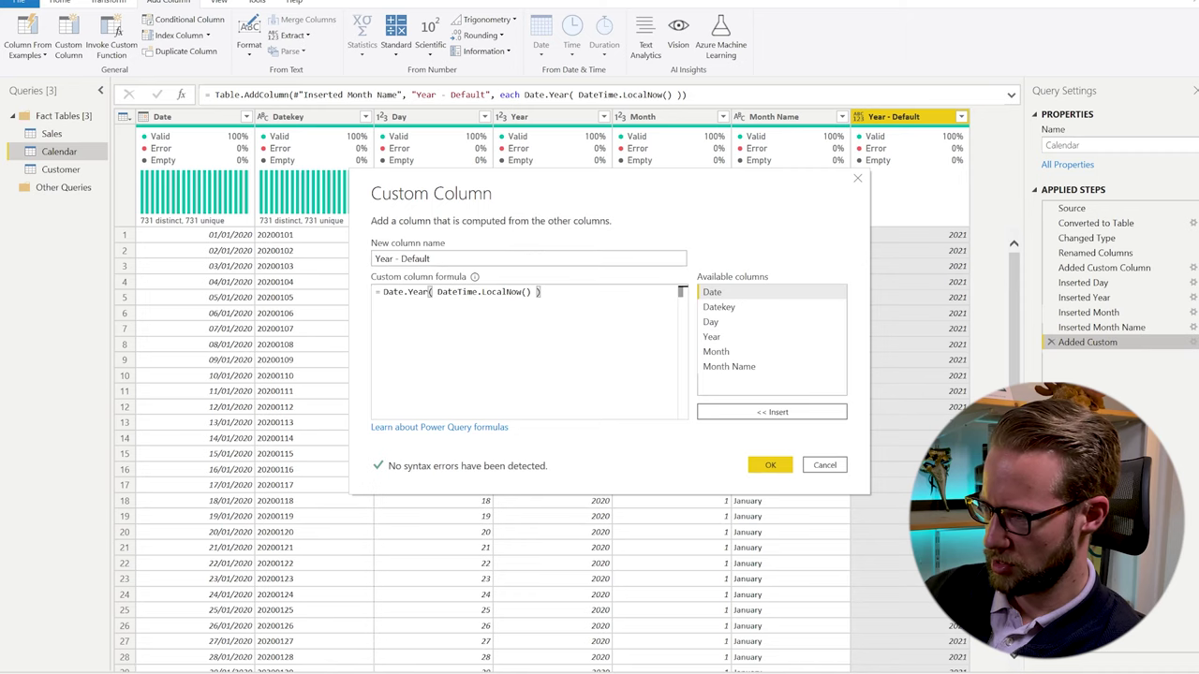
key(BackSpace)
key(BackSpace)
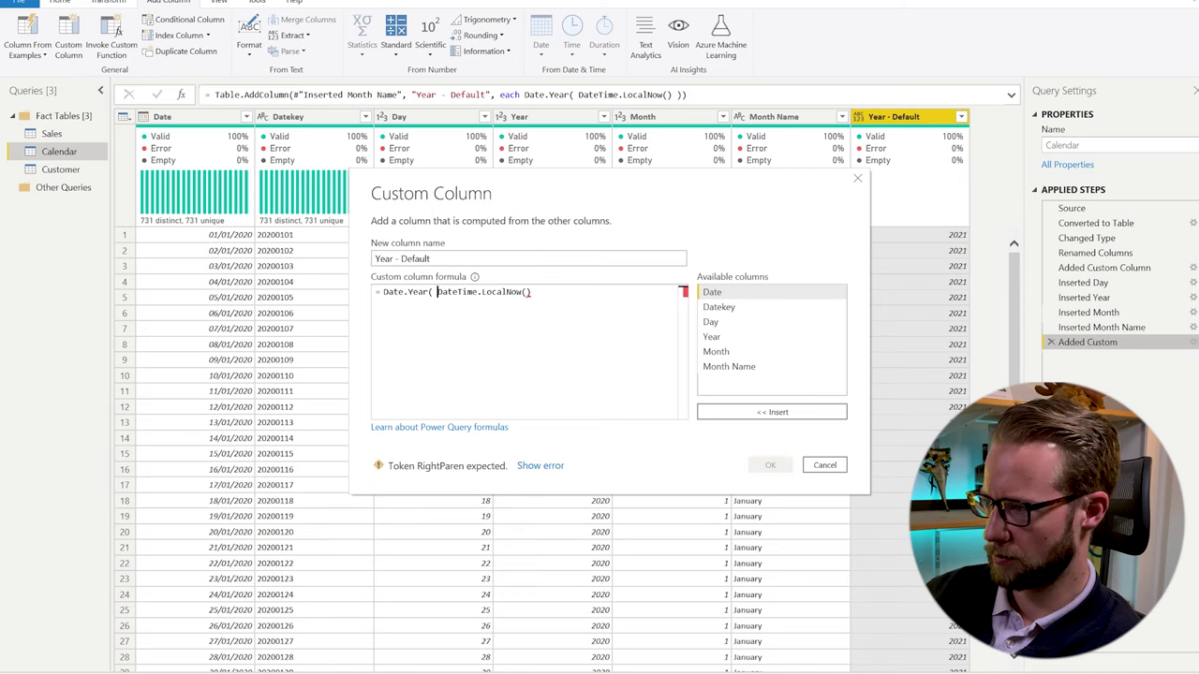
key(BackSpace)
key(BackSpace)
key(BackSpace)
key(BackSpace)
key(BackSpace)
key(BackSpace)
key(BackSpace)
key(BackSpace)
key(BackSpace)
key(BackSpace)
key(BackSpace)
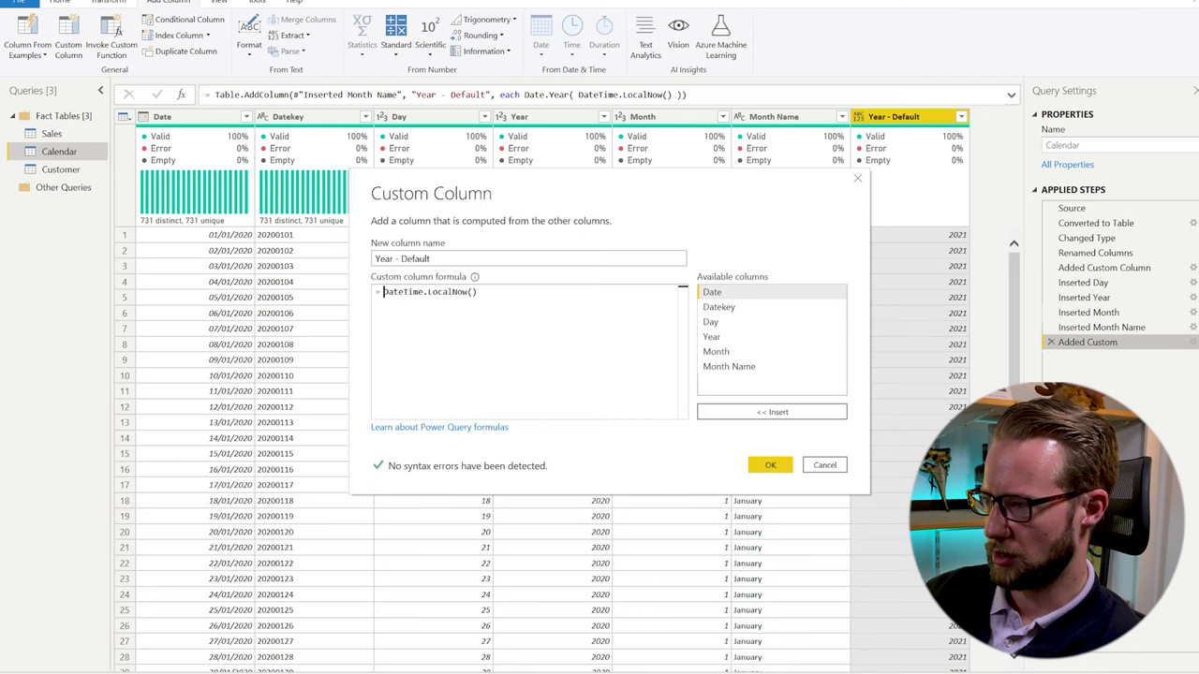
click(770, 466)
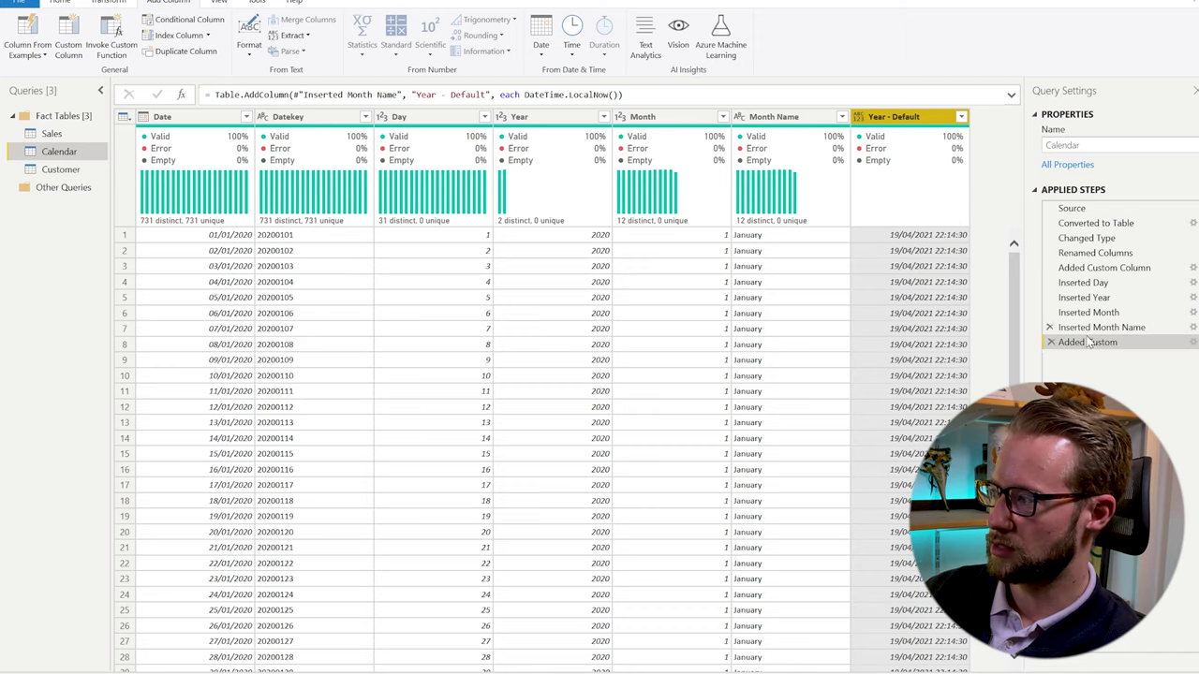
Wrap the Year - Default column's formula in Date.Year so it reads Date.Year( DateTime.LocalNow() ).
click(1193, 343)
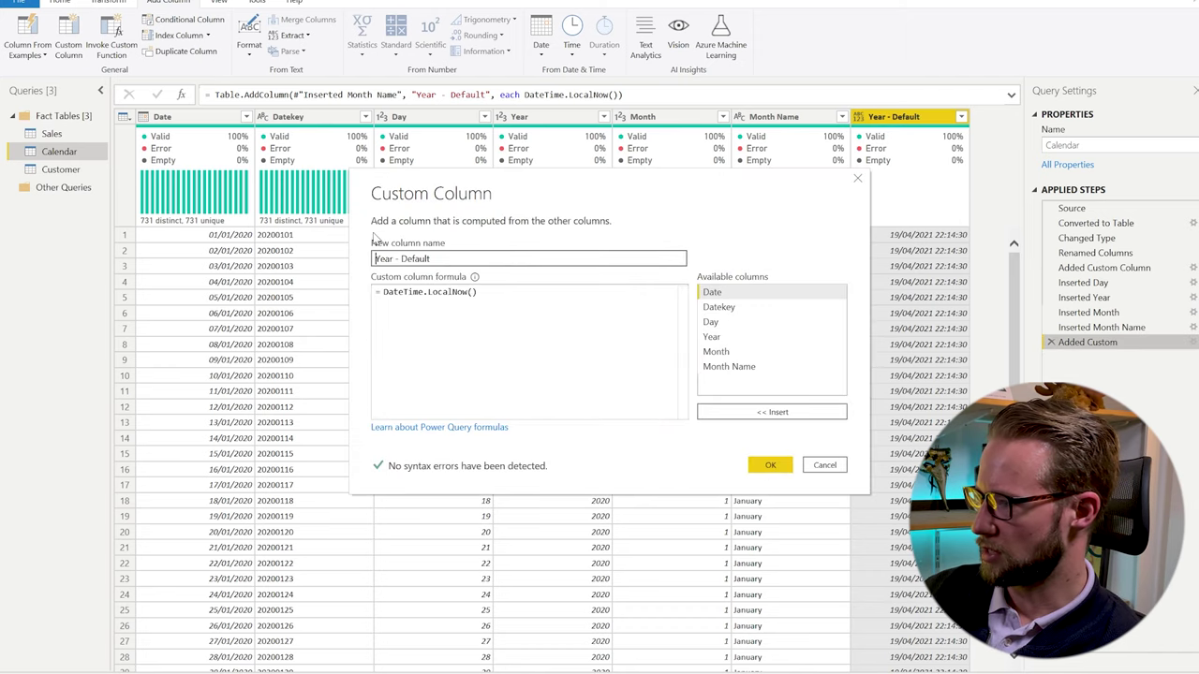
key(Tab)
text(Date.Year()
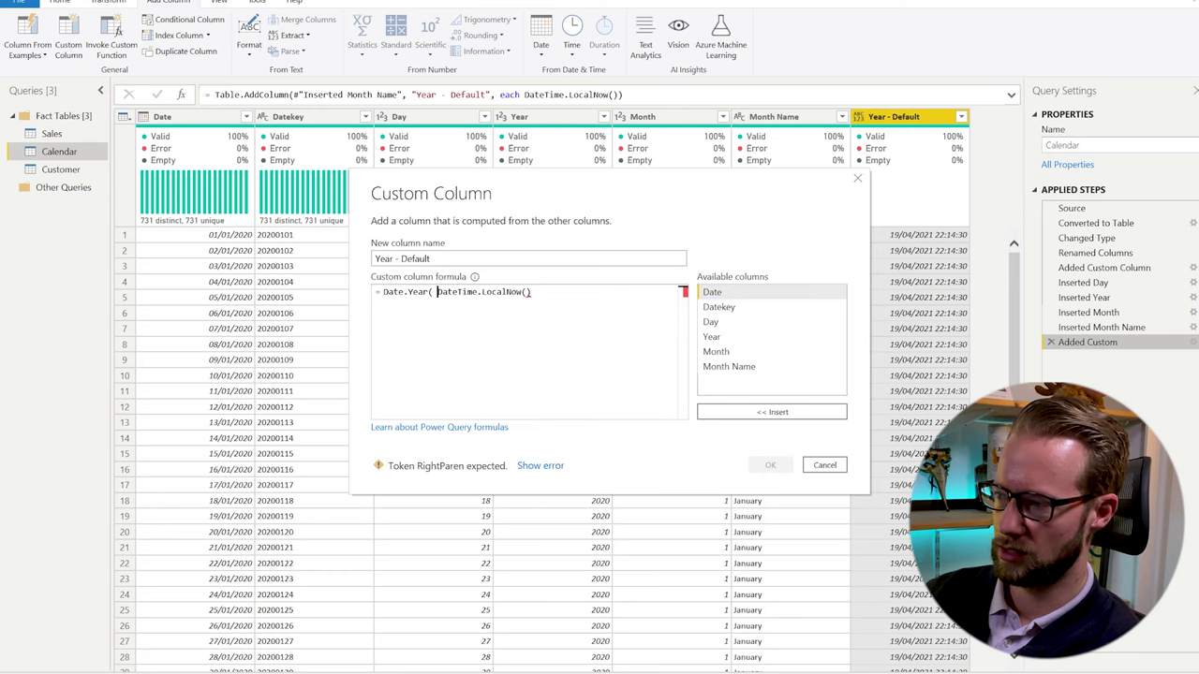
text(  ))
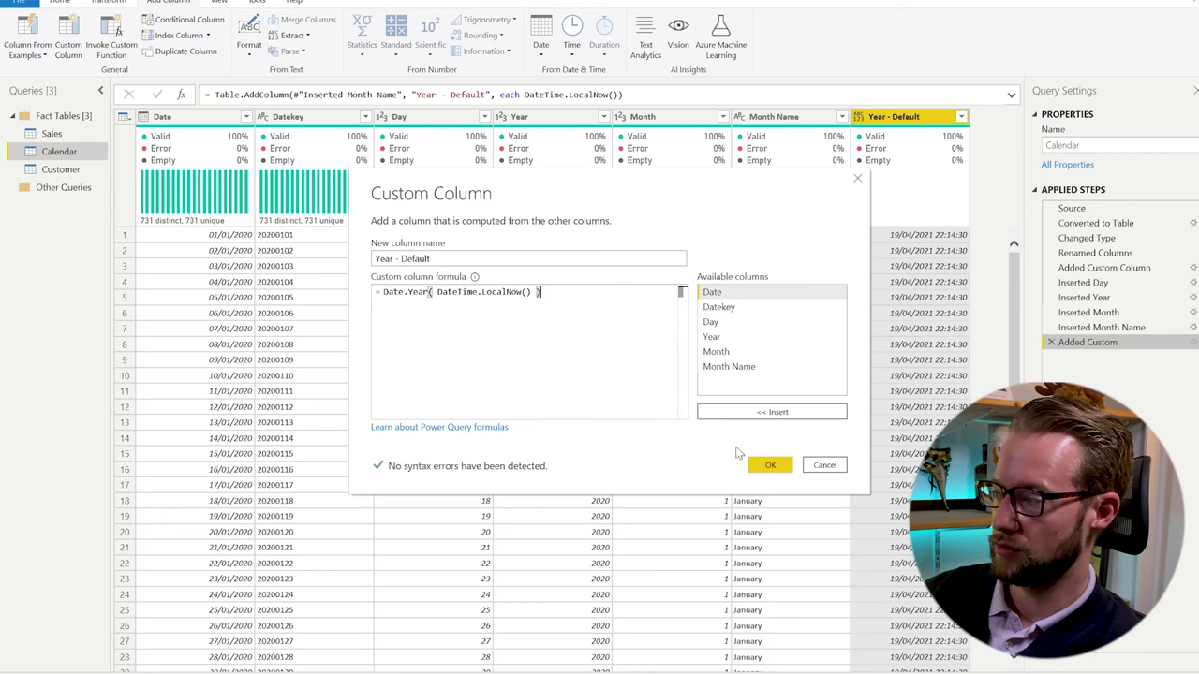
click(777, 467)
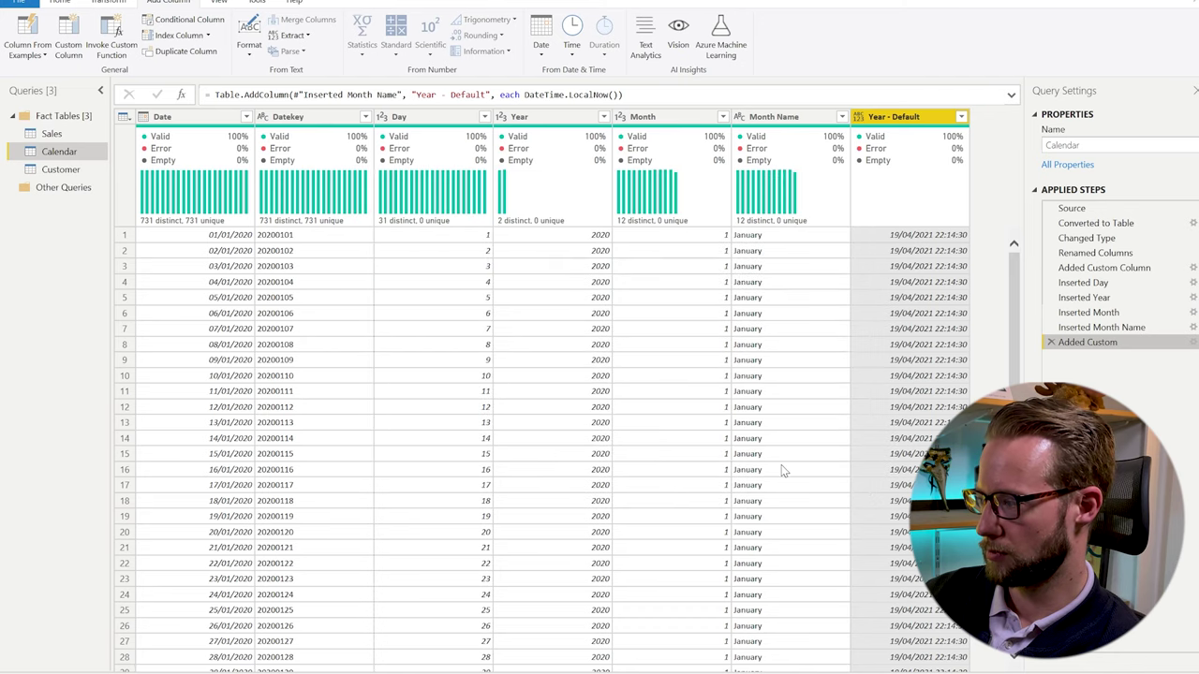
Turn the Year - Default formula into an if condition that compares Date.Year( DateTime.LocalNow() ) with the [Year] column.
click(1192, 342)
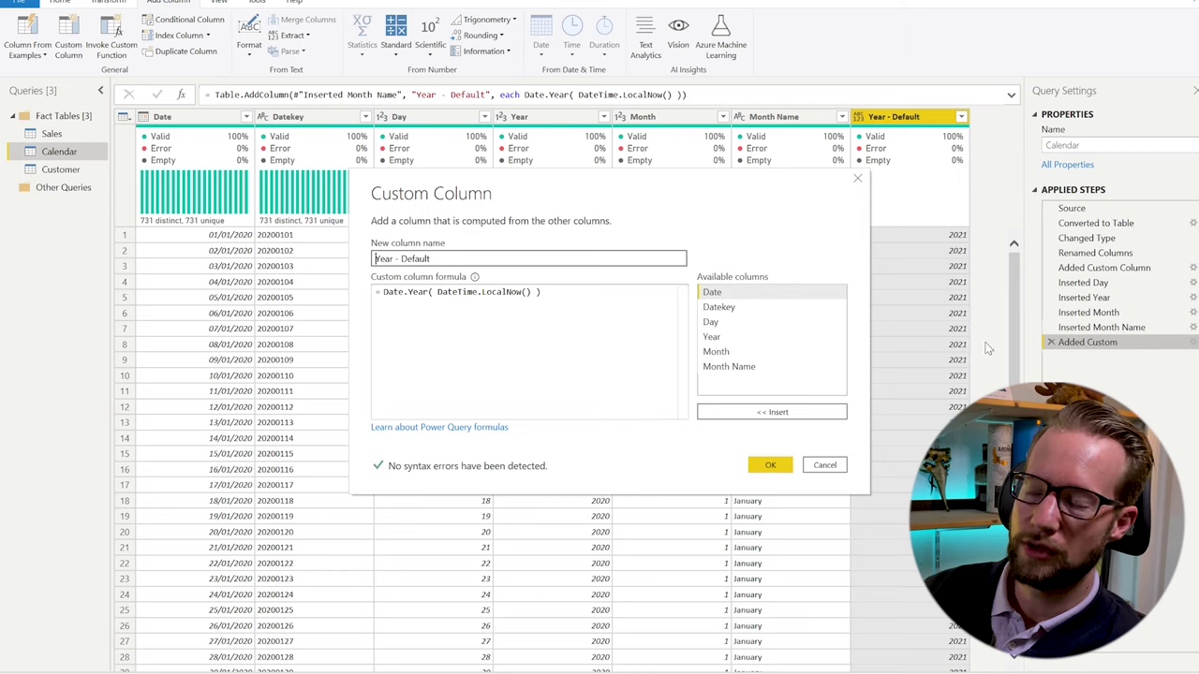
click(476, 291)
click(384, 292)
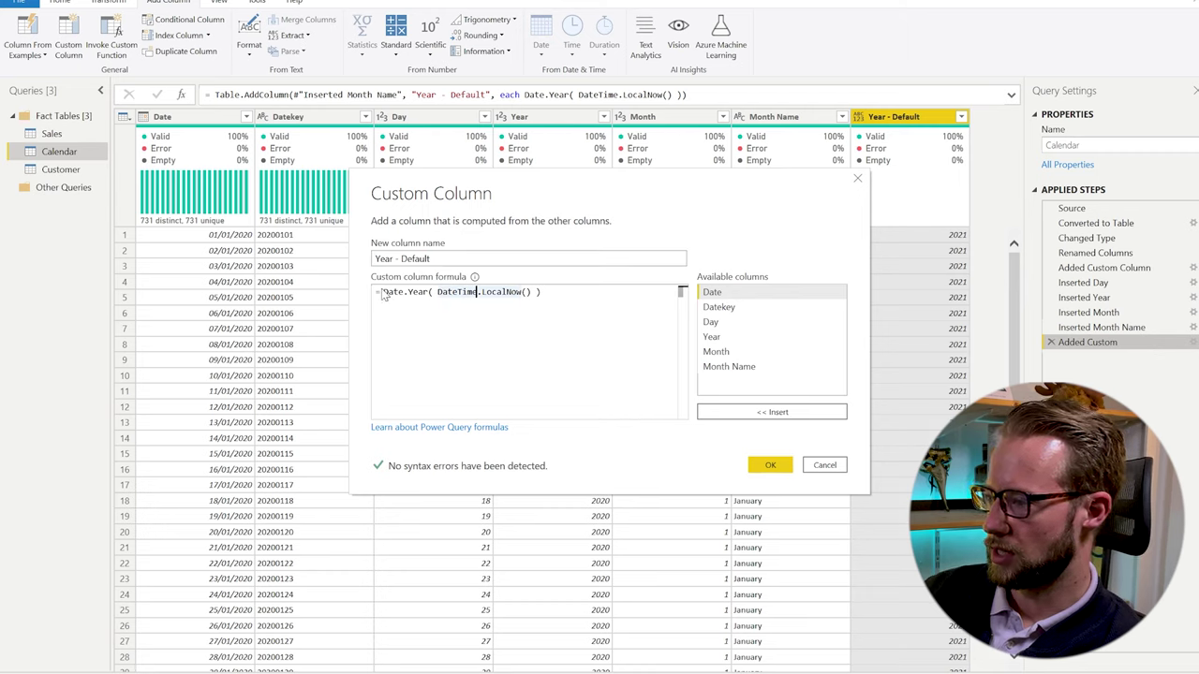
text(if)
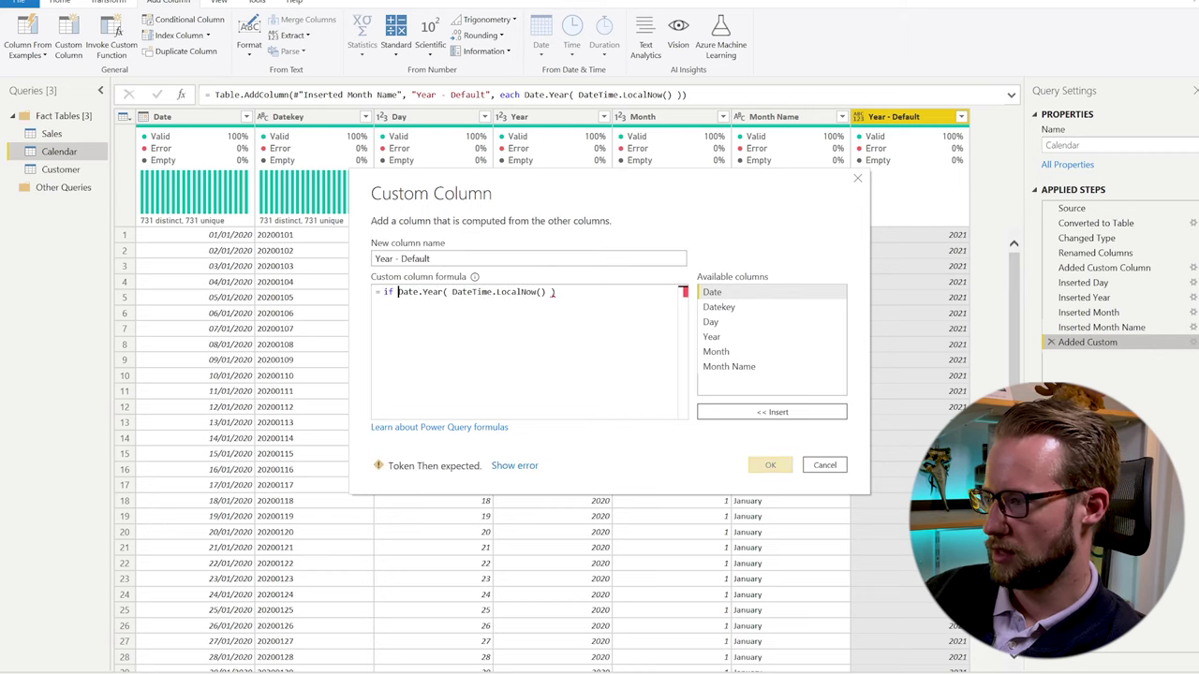
key(End)
text(=)
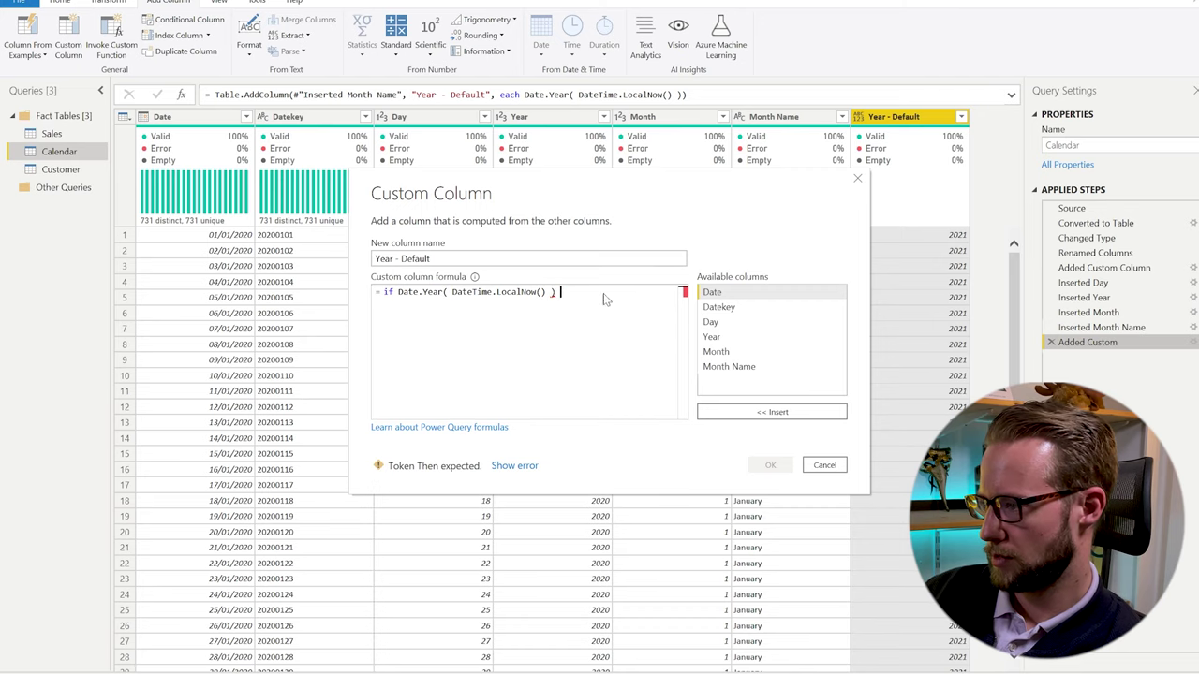
drag(514, 180, 418, 358)
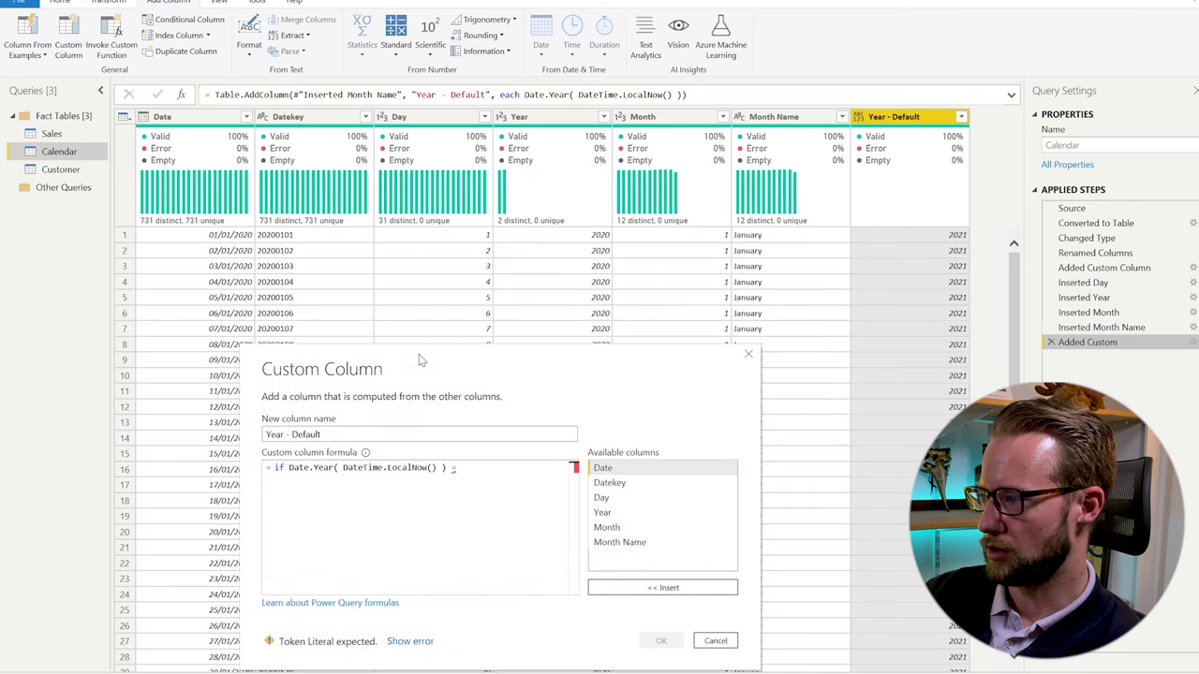
double_click(602, 512)
Complete the condition with then "Default" else Text.From( [Year] ) and apply the formula to the Year - Default column.
text(then "Default)
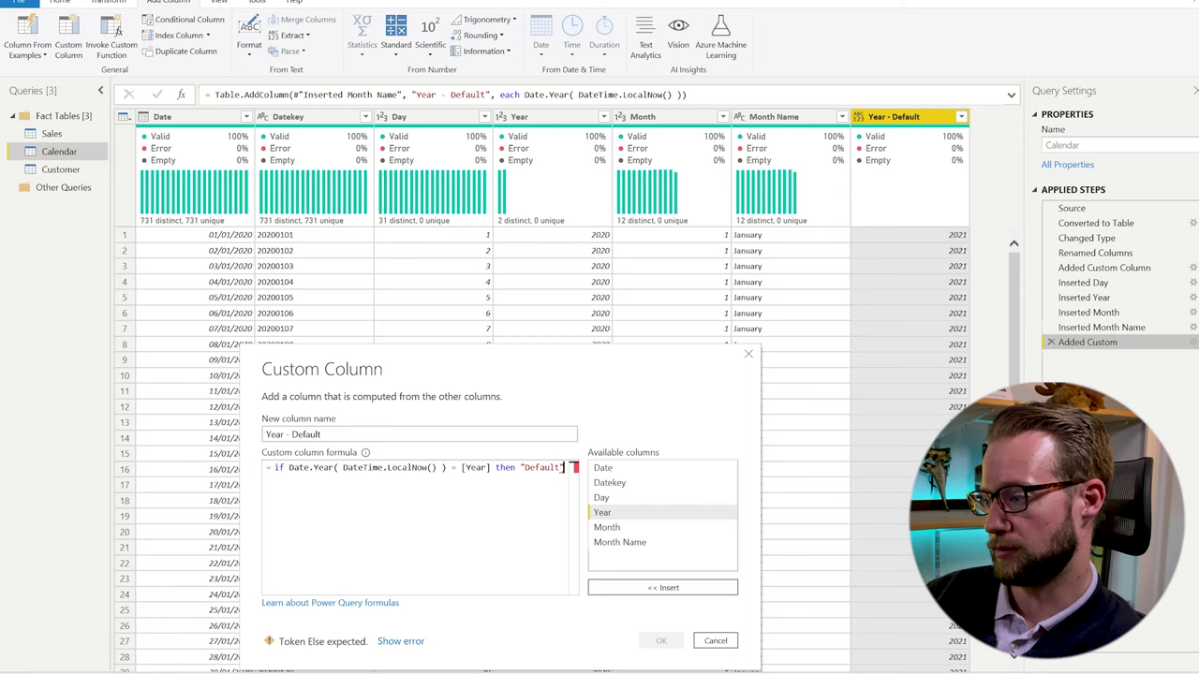
text(else)
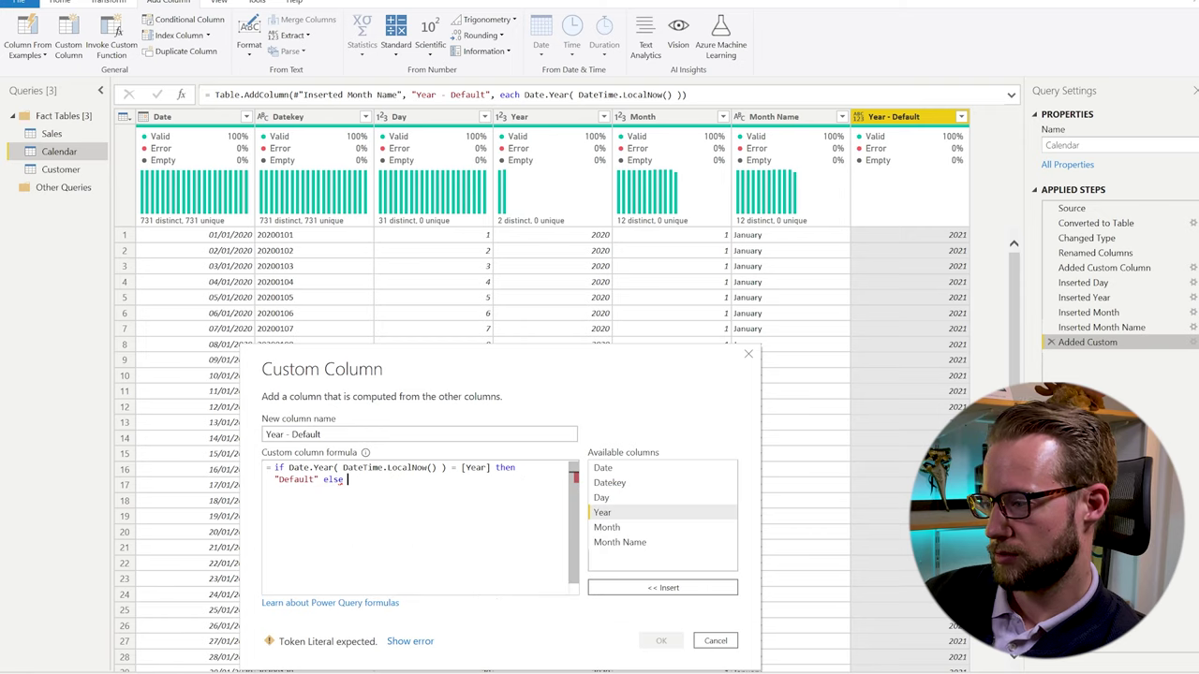
double_click(601, 513)
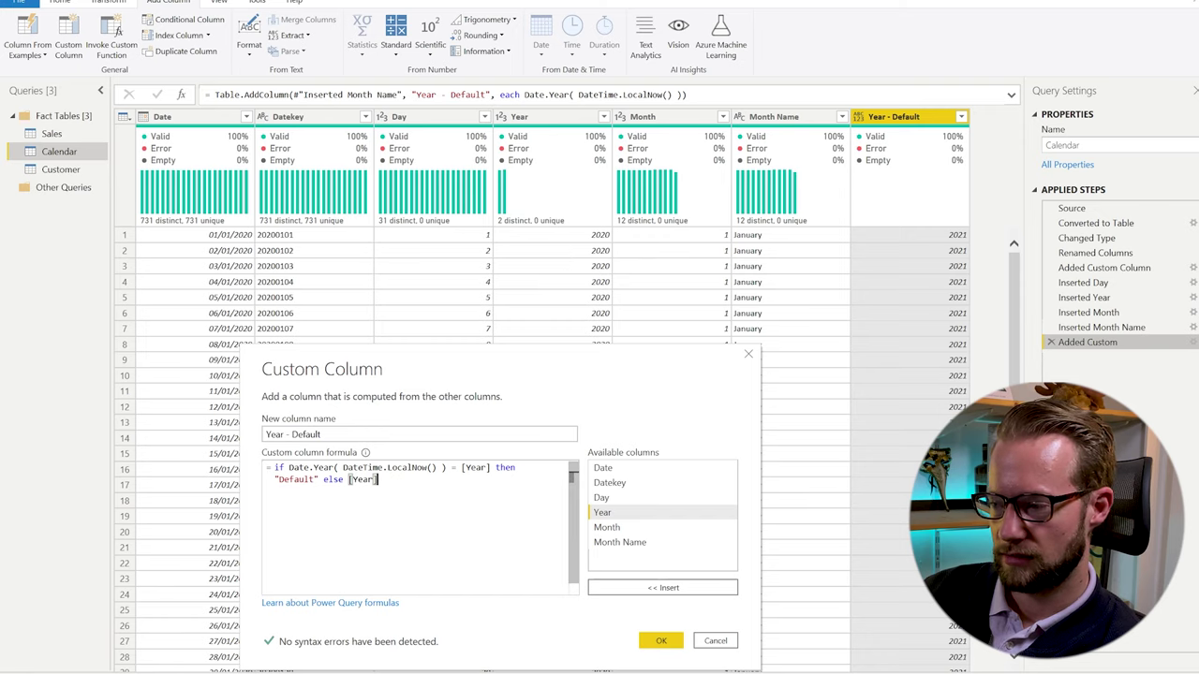
text(Text.)
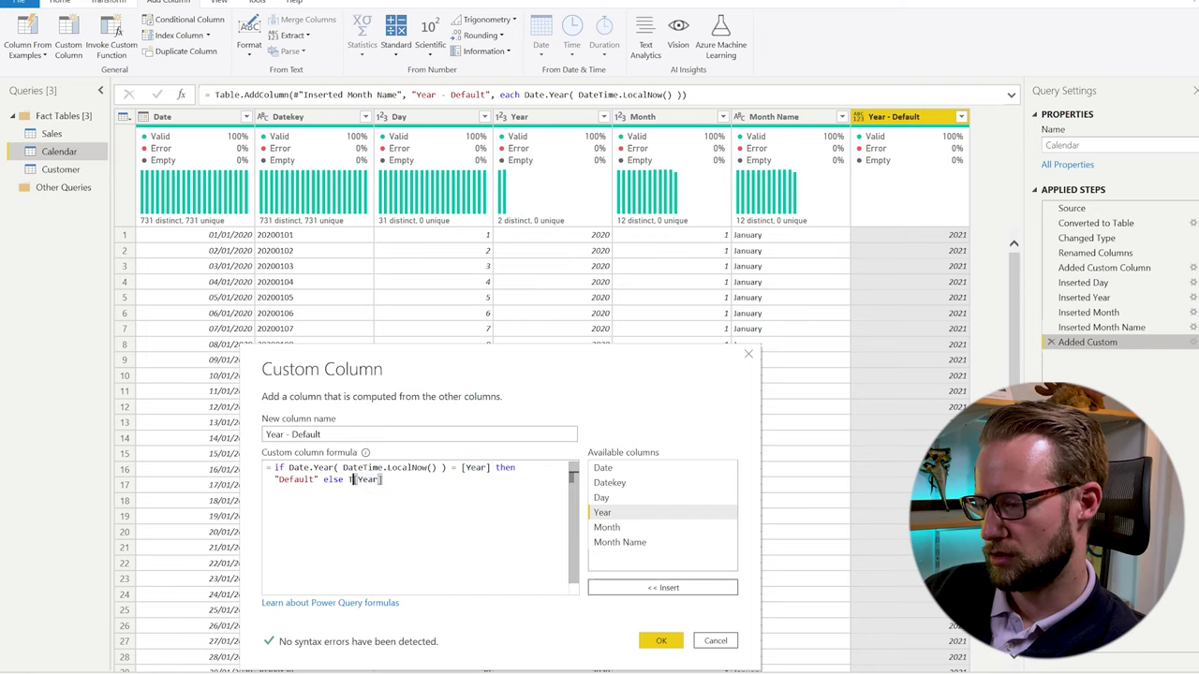
text(From()
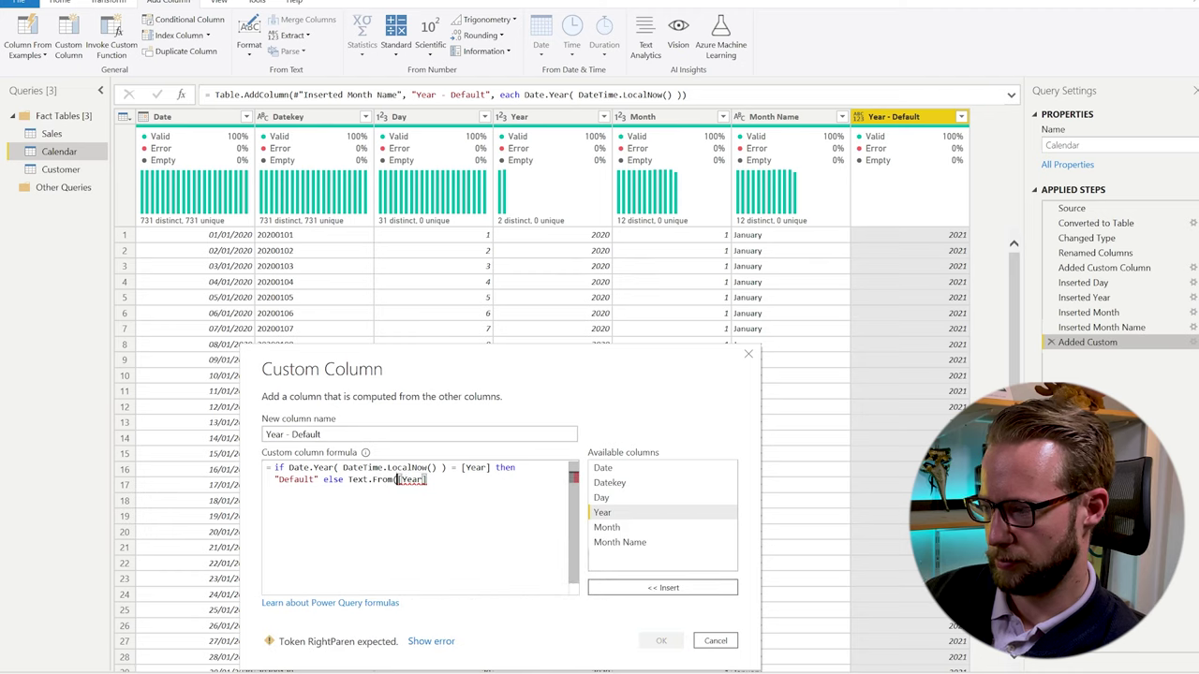
key(End)
text())
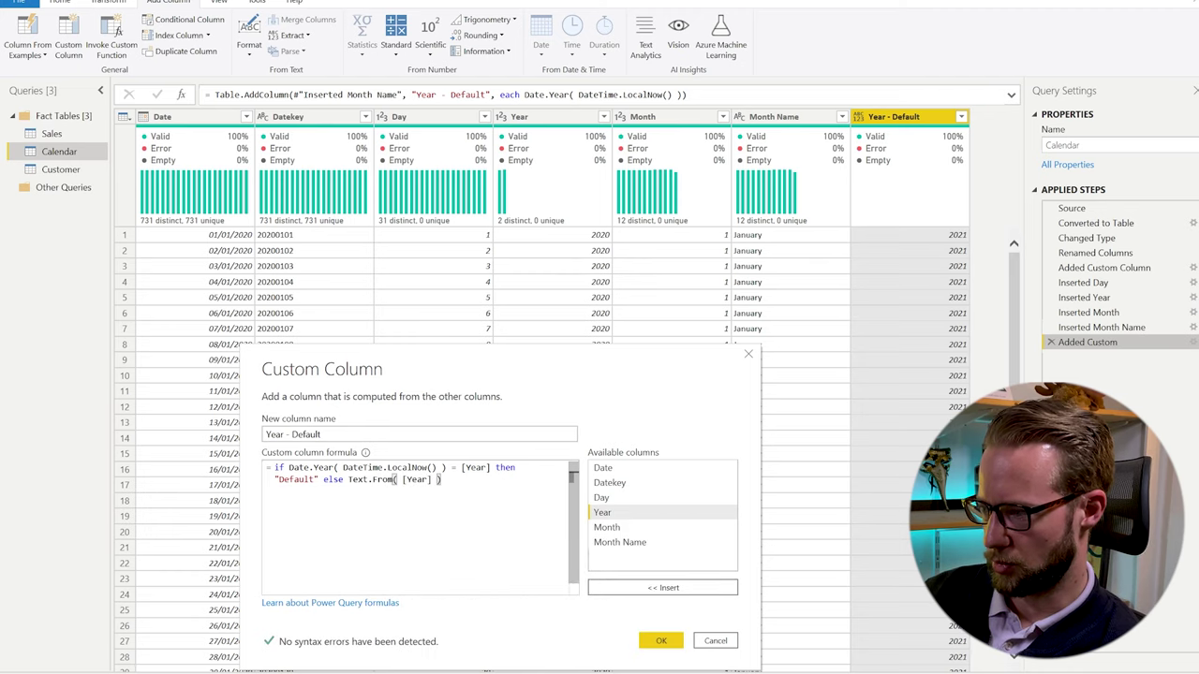
click(661, 640)
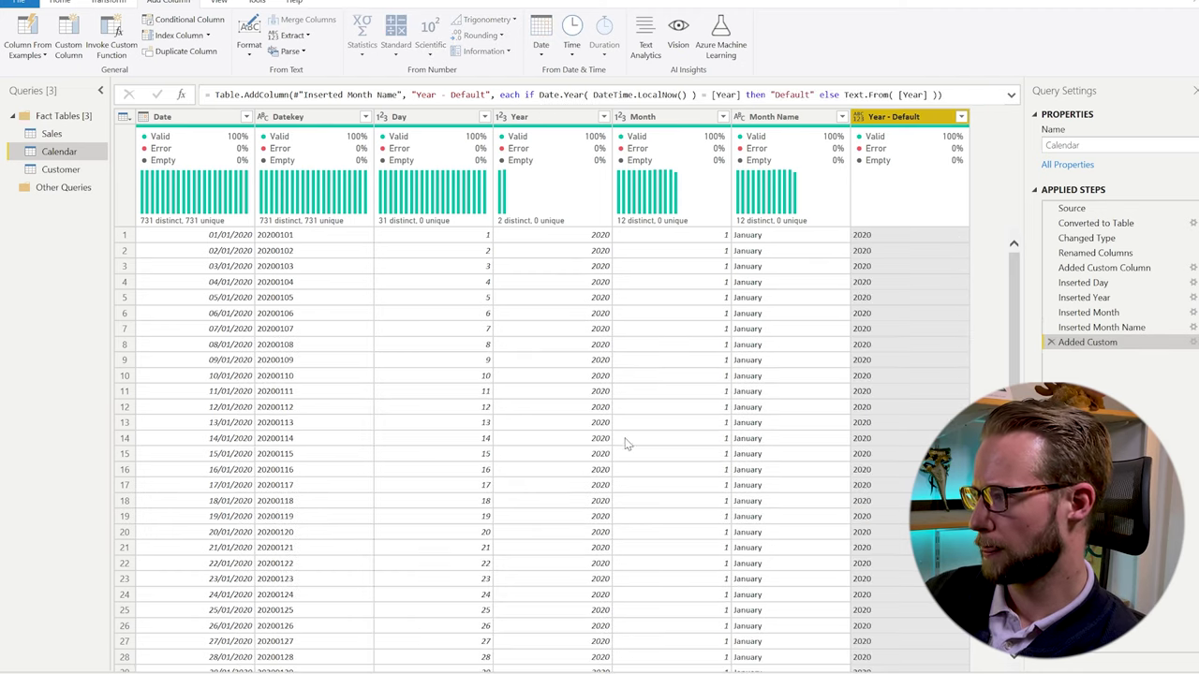
Add type text as the last argument of the Year - Default column's Table.AddColumn formula, and close and apply the query changes.
scroll(900, 269, down, 20)
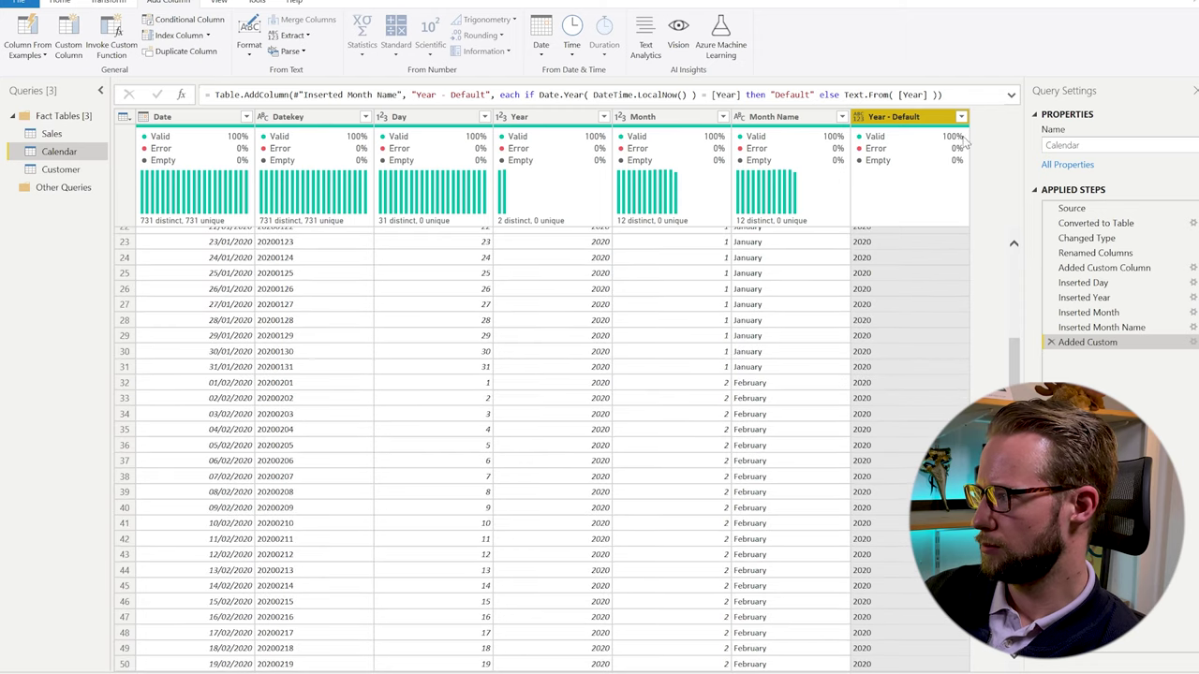
scroll(954, 358, down, 20)
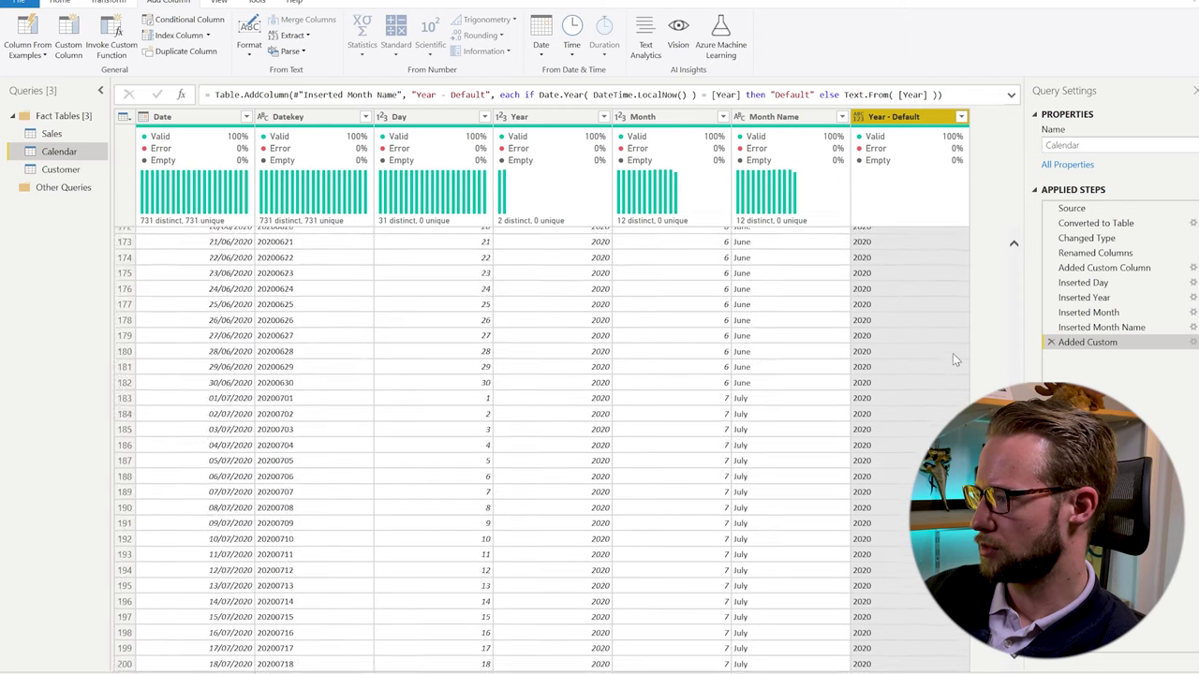
scroll(953, 353, down, 20)
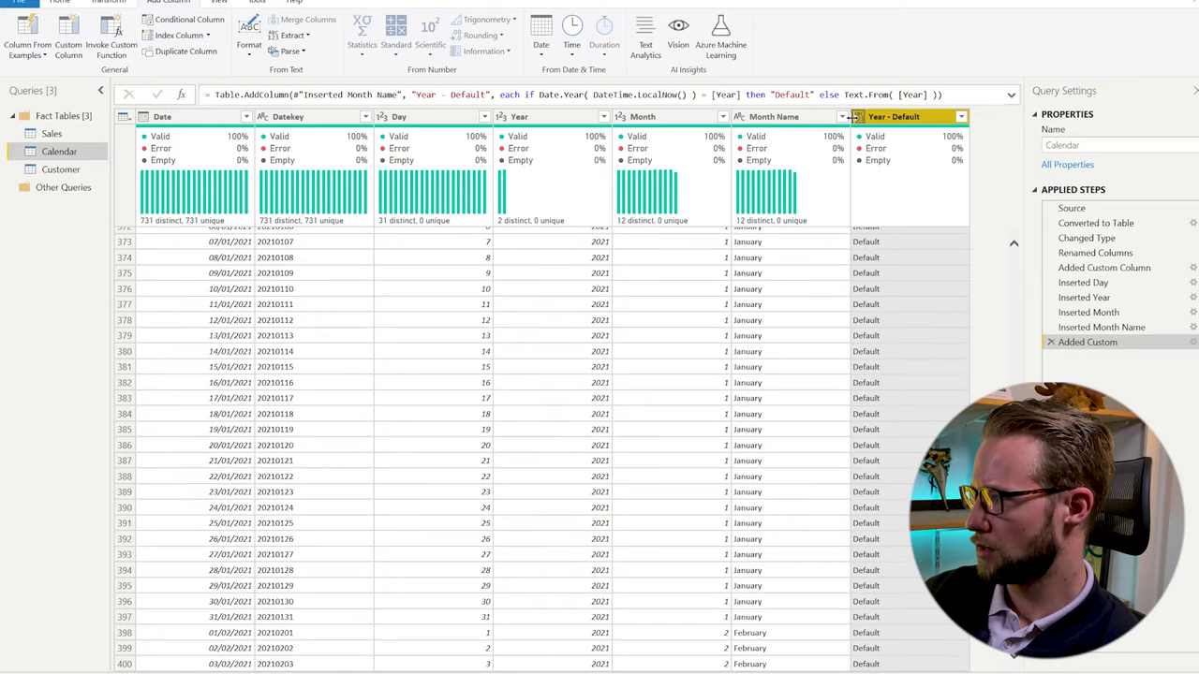
click(941, 94)
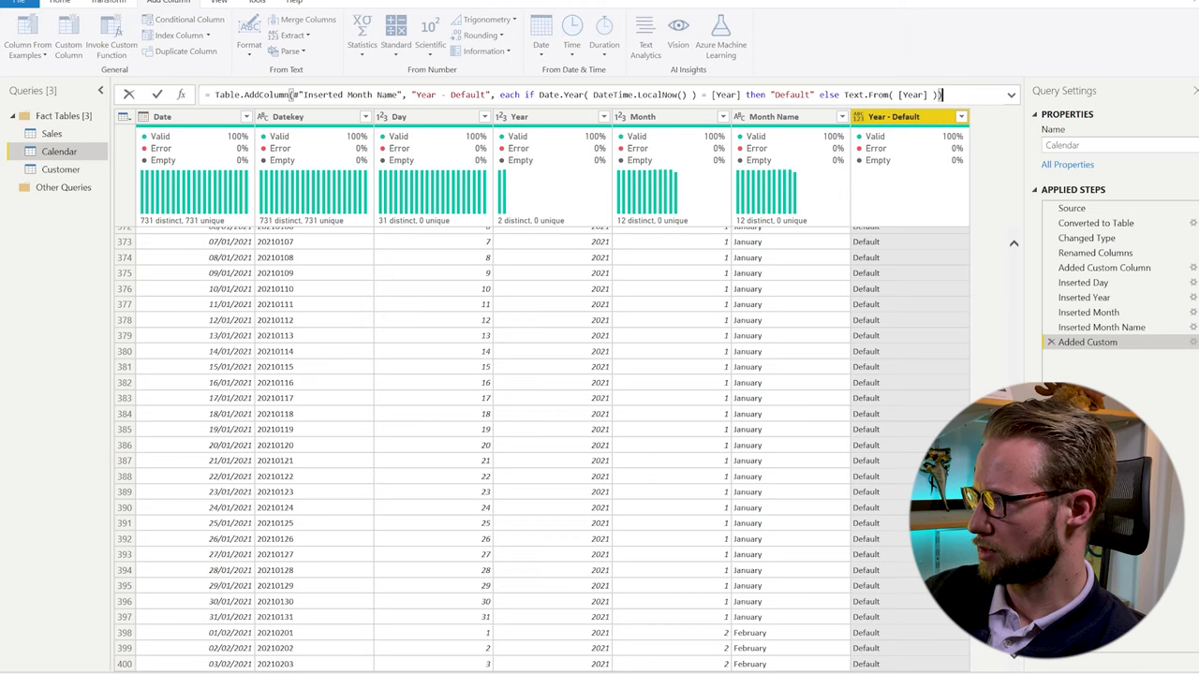
key(BackSpace)
text(, type txt)
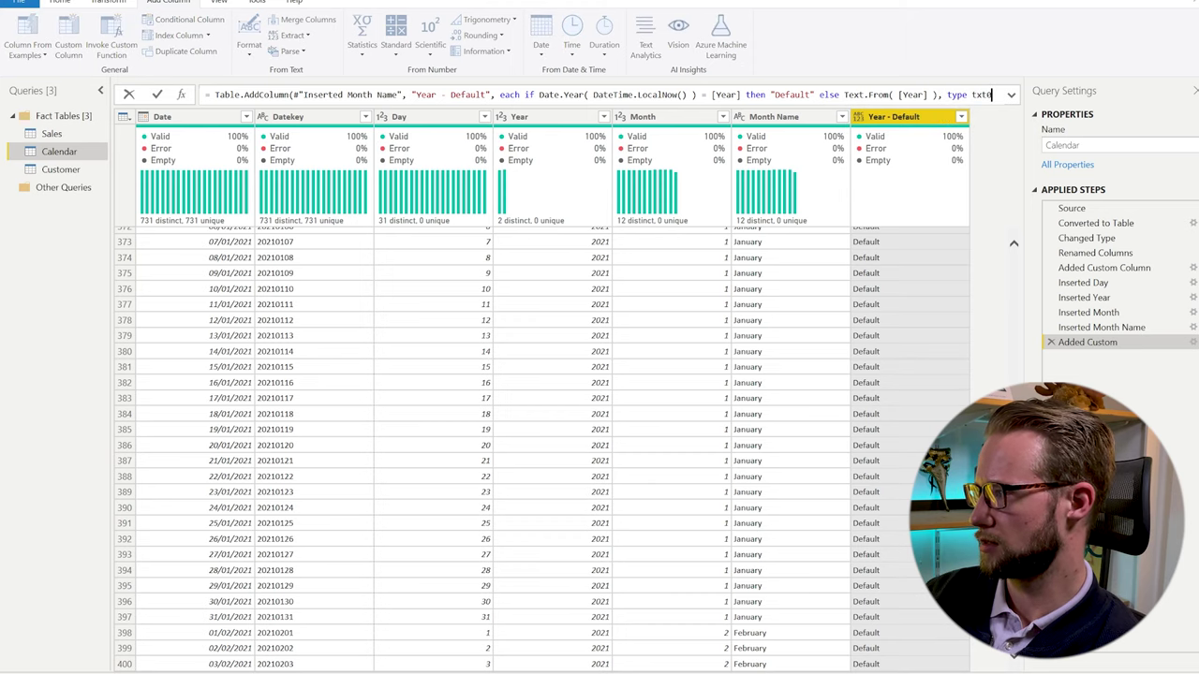
key(BackSpace)
text(ext))
key(Return)
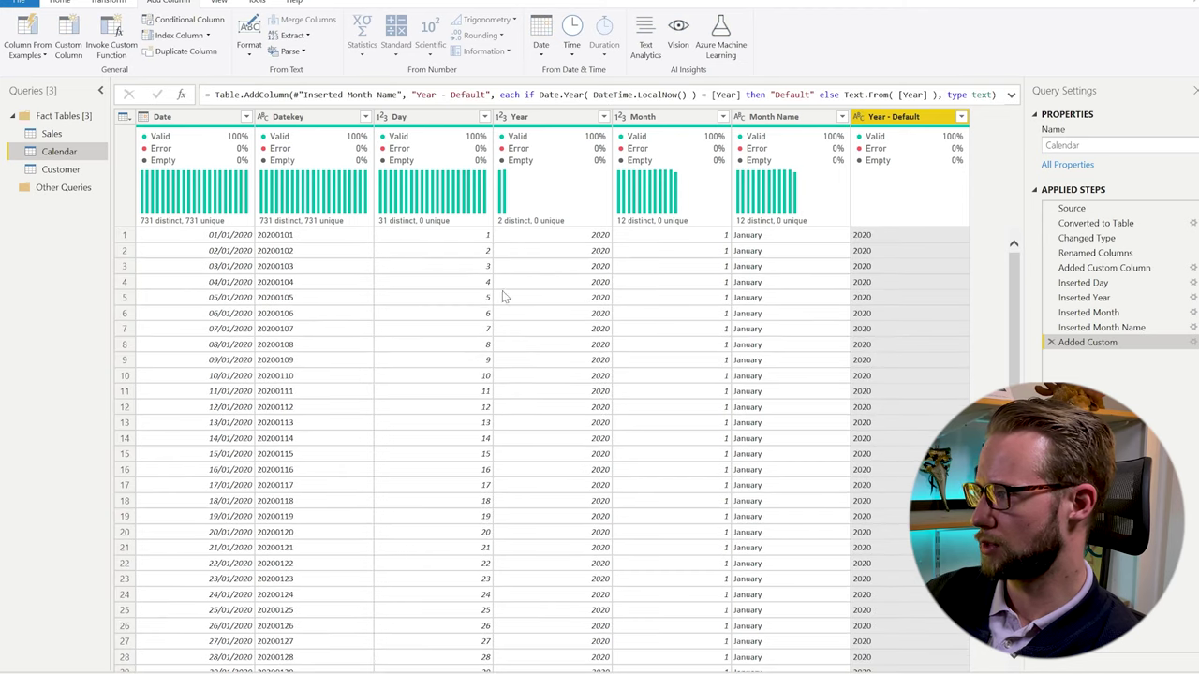
click(59, 2)
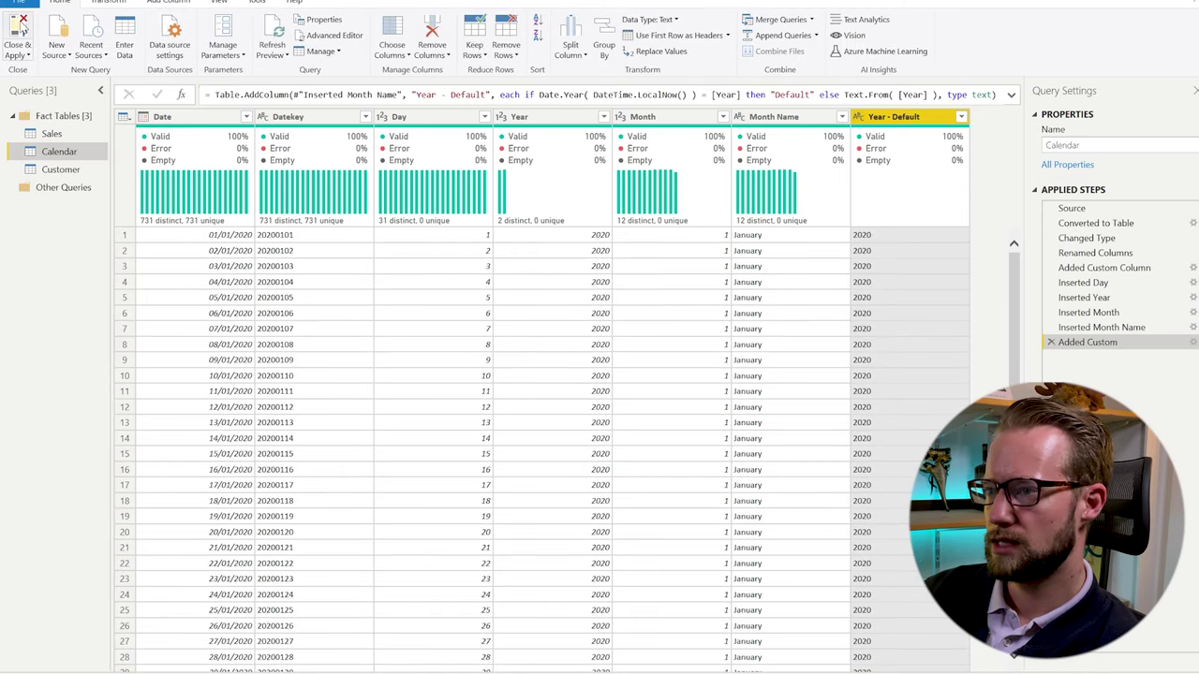
click(20, 32)
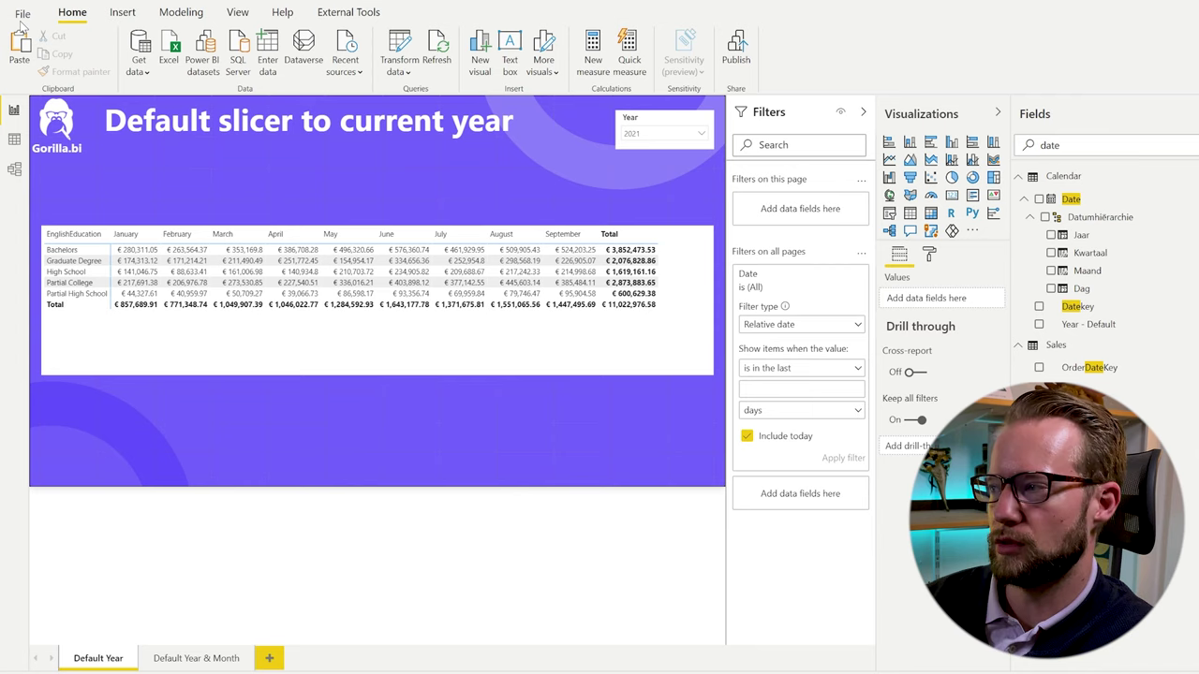
Replace the Year field in the report's year slicer with the Calendar table's Year - Default field.
click(653, 120)
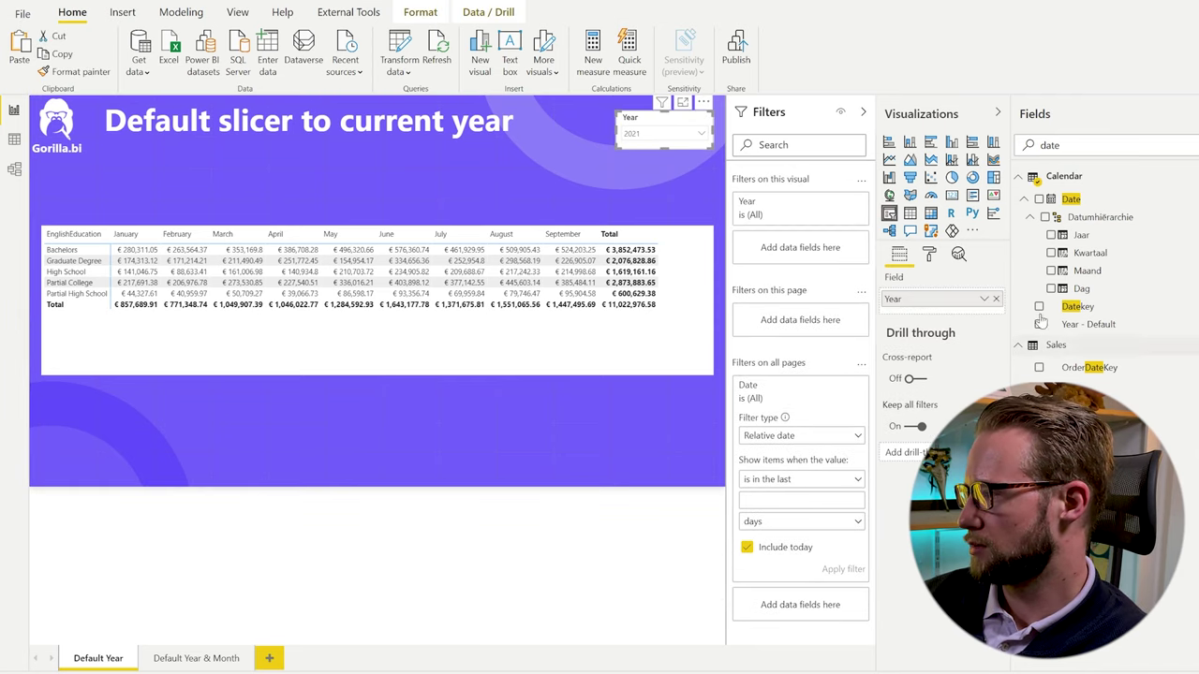
double_click(1049, 145)
text(year)
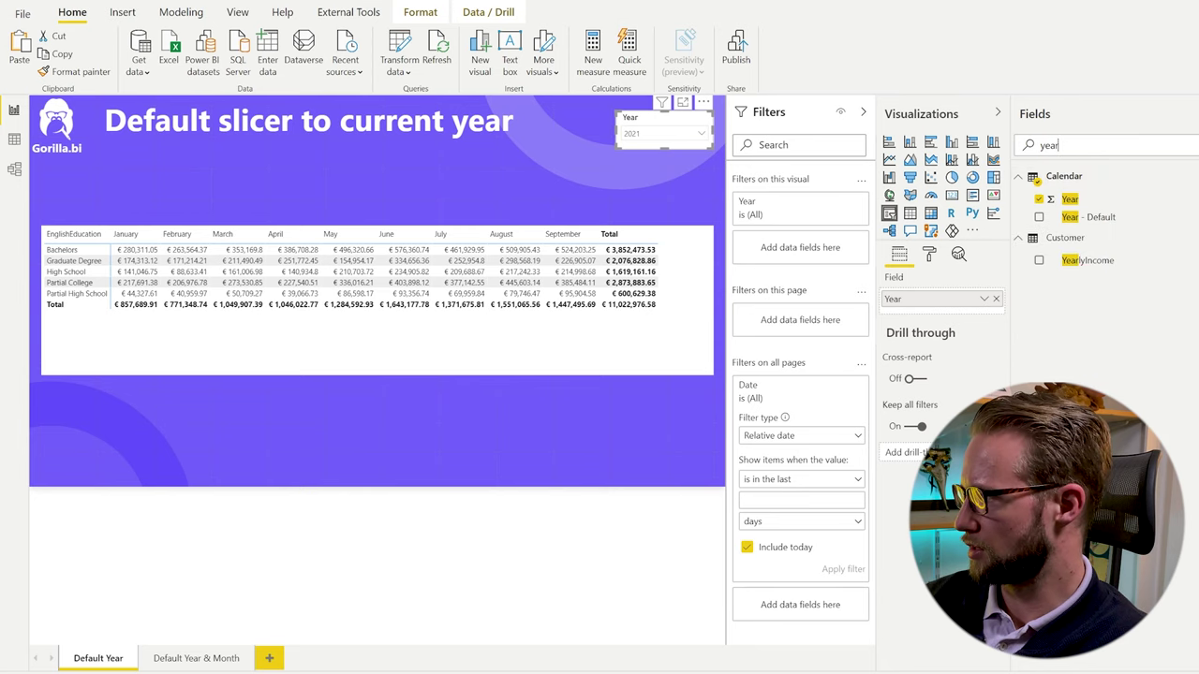
click(1041, 201)
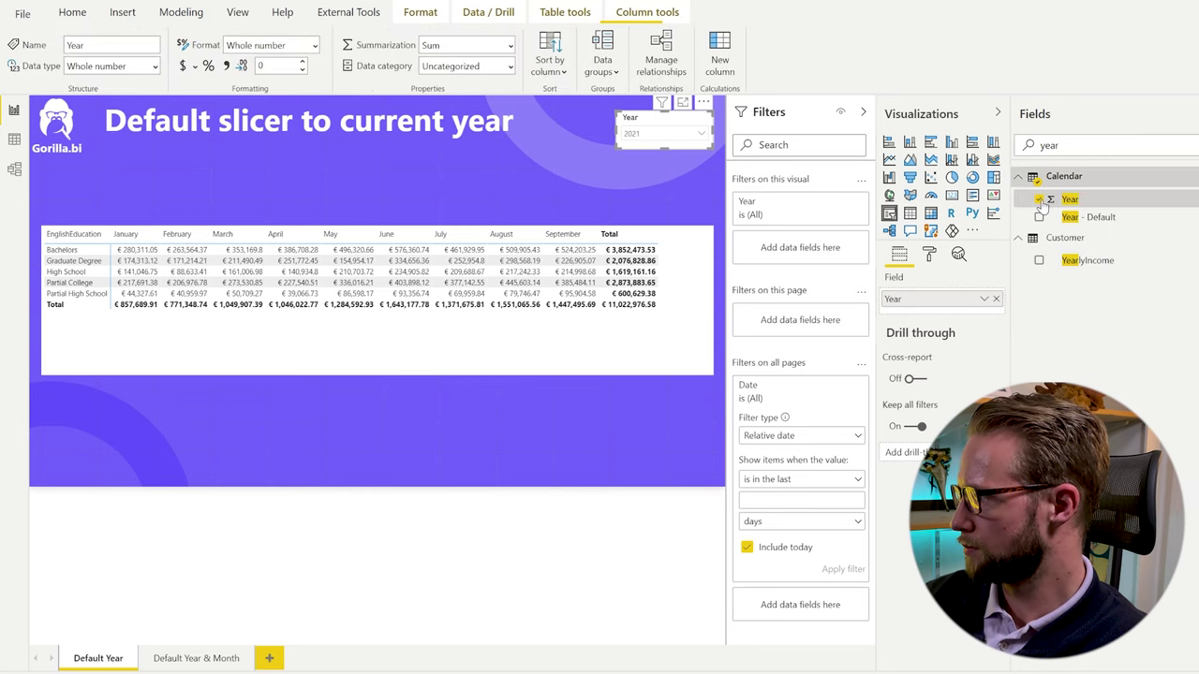
click(1039, 216)
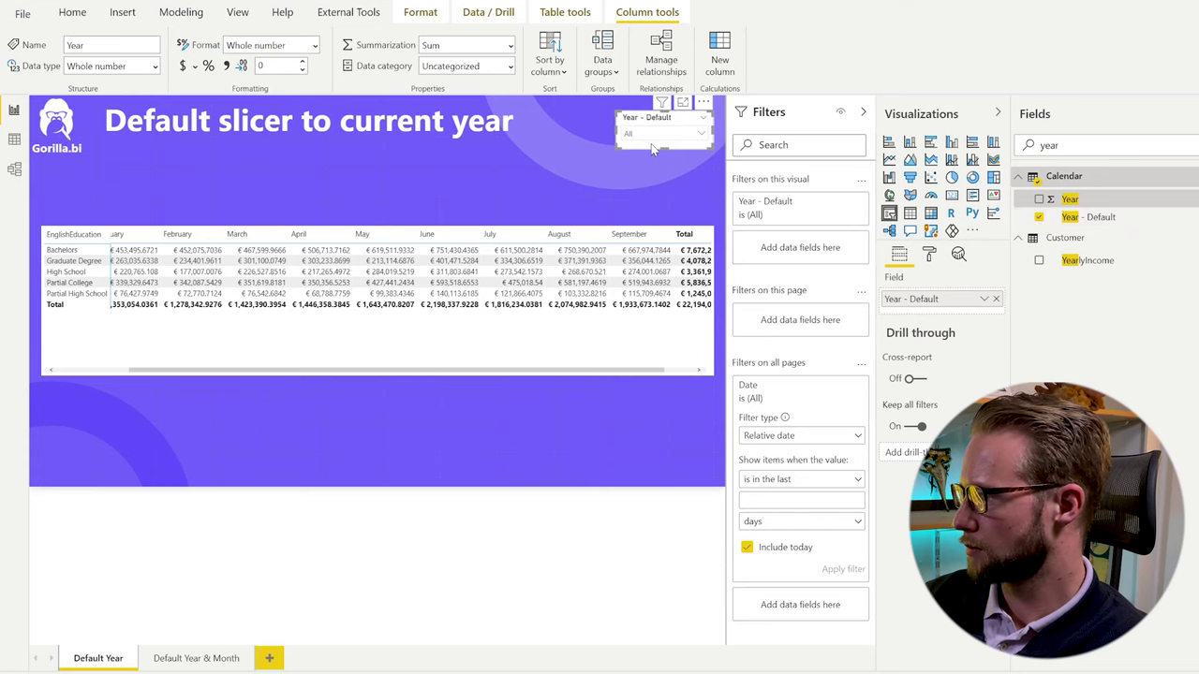
Set the Year - Default slicer's selection to Default and deselect the slicer.
click(652, 134)
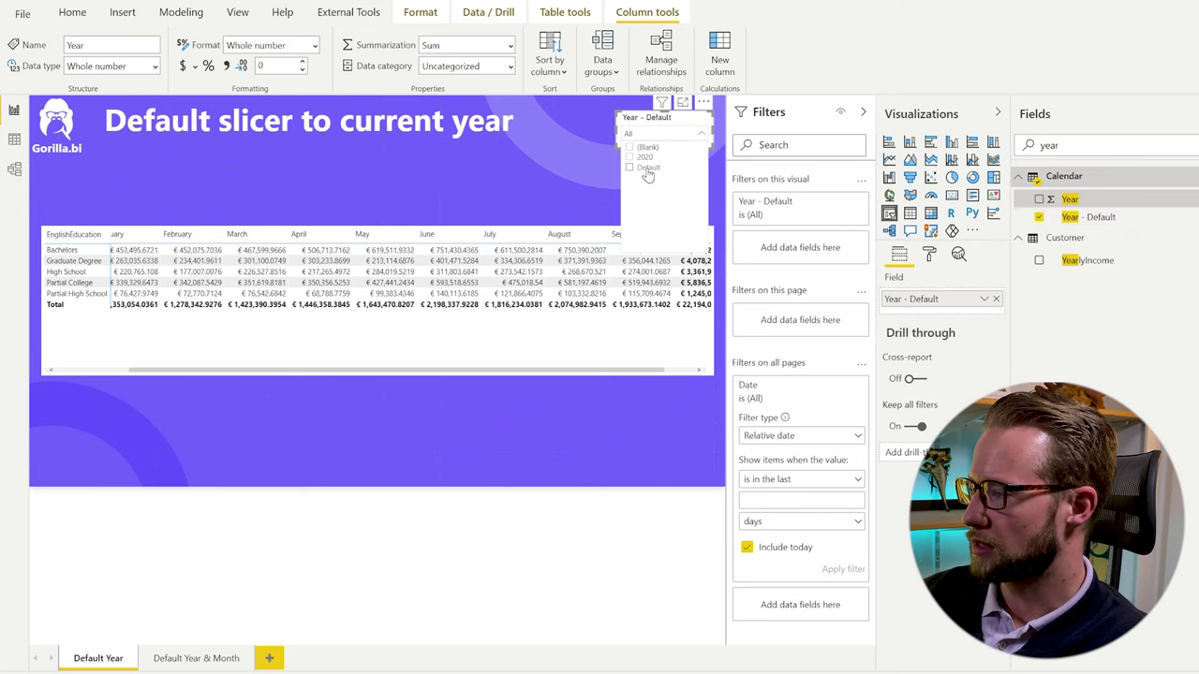
click(646, 170)
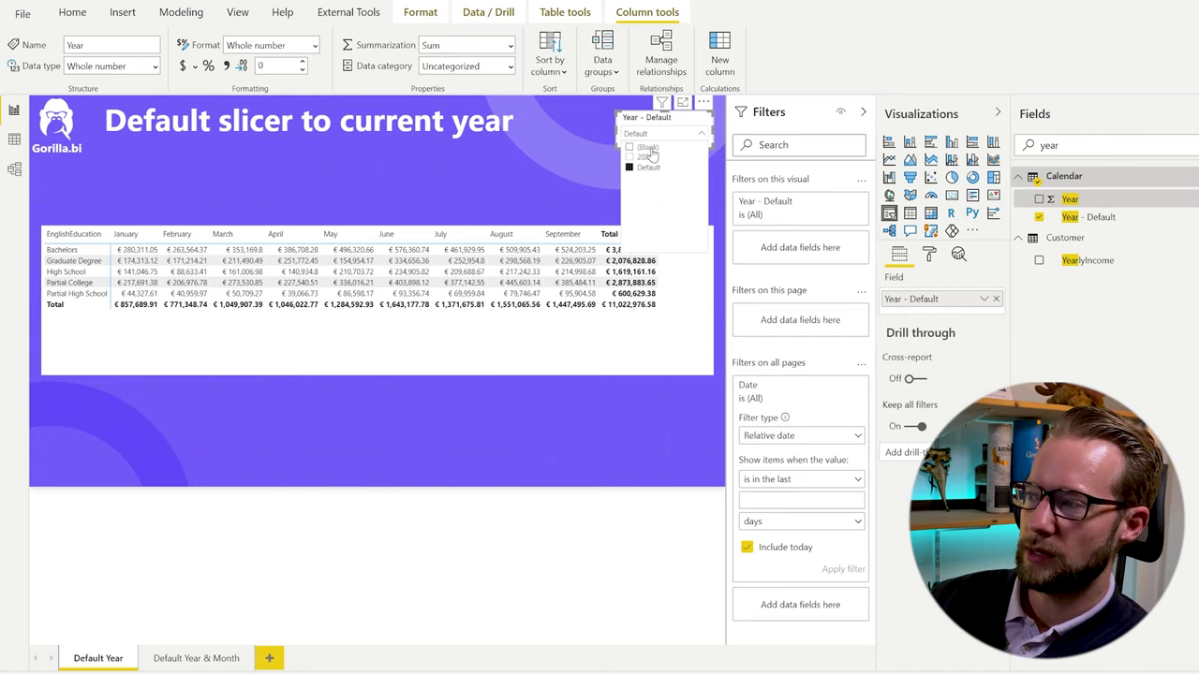
click(567, 170)
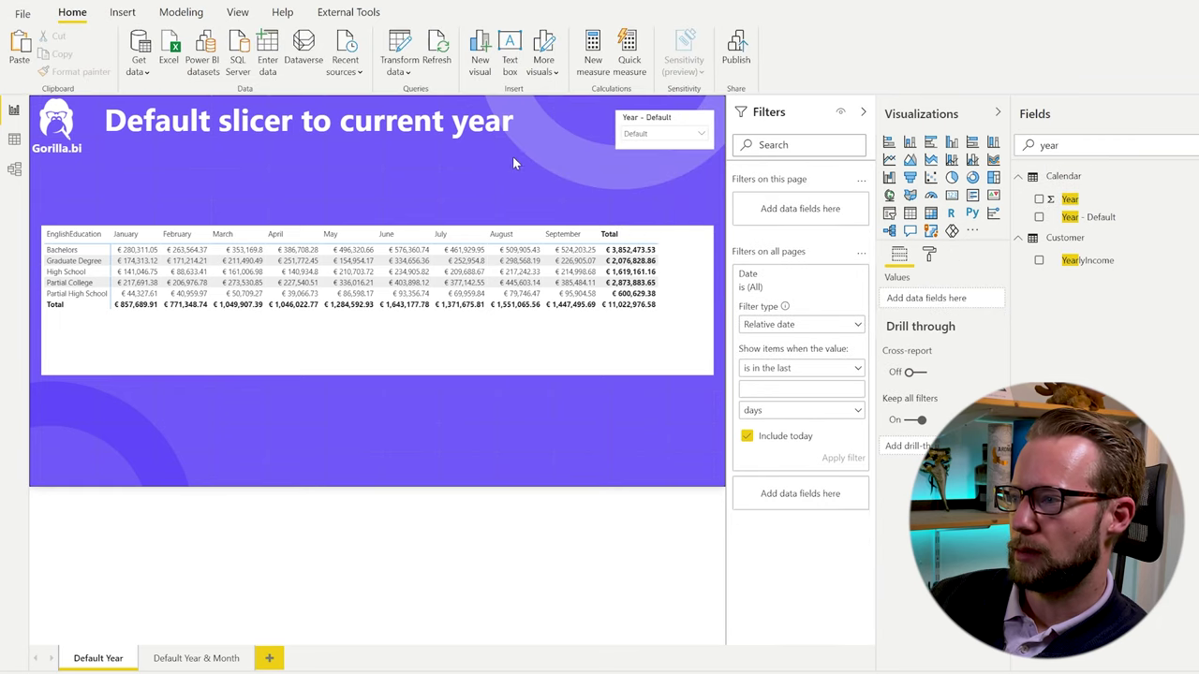
Create a new measure in the Calendar table and name it Yearselected.
right_click(1086, 223)
click(1074, 274)
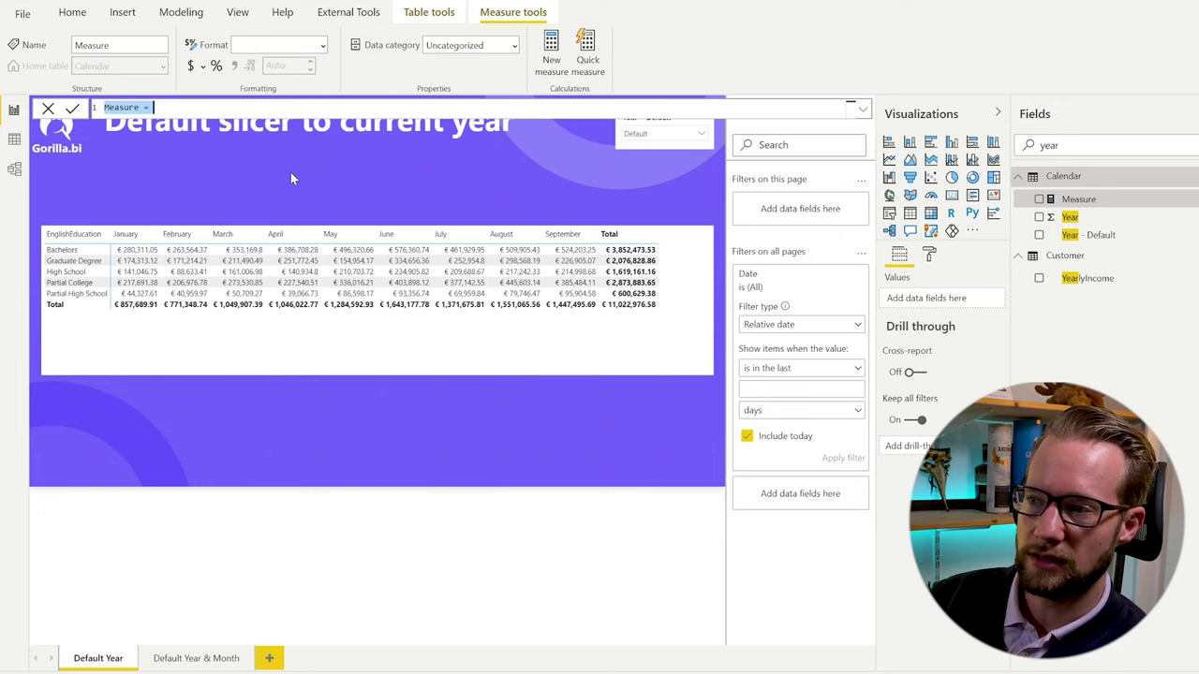
text(Year)
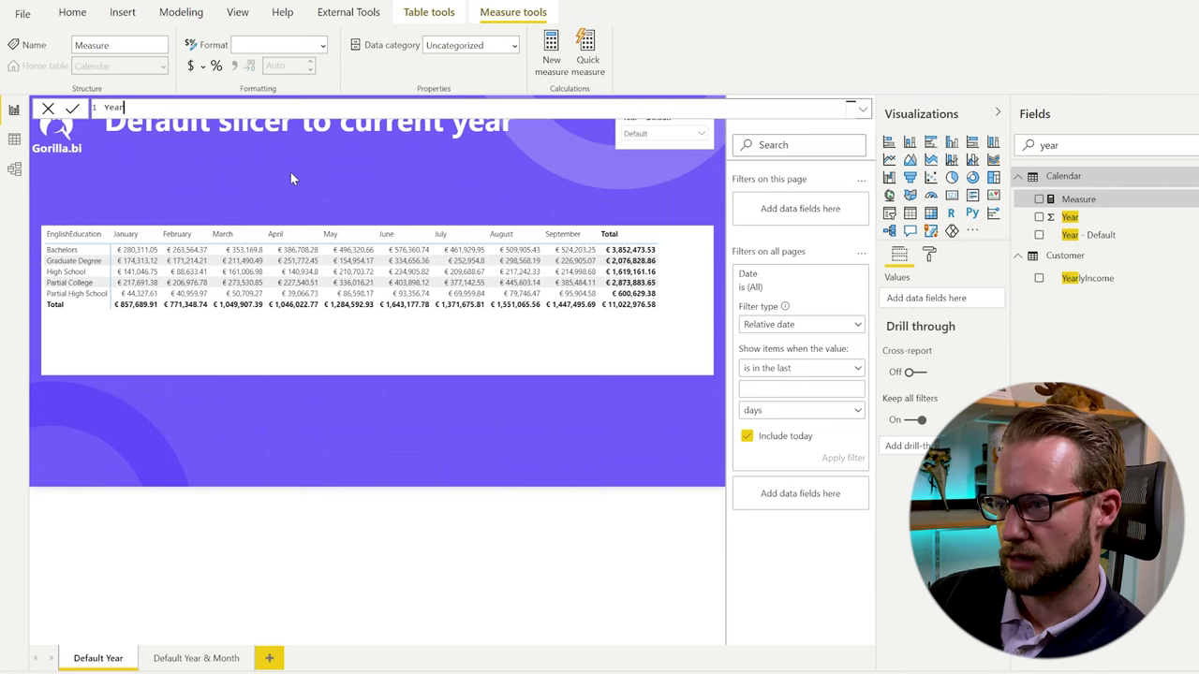
text(selected =)
key(shift+Return)
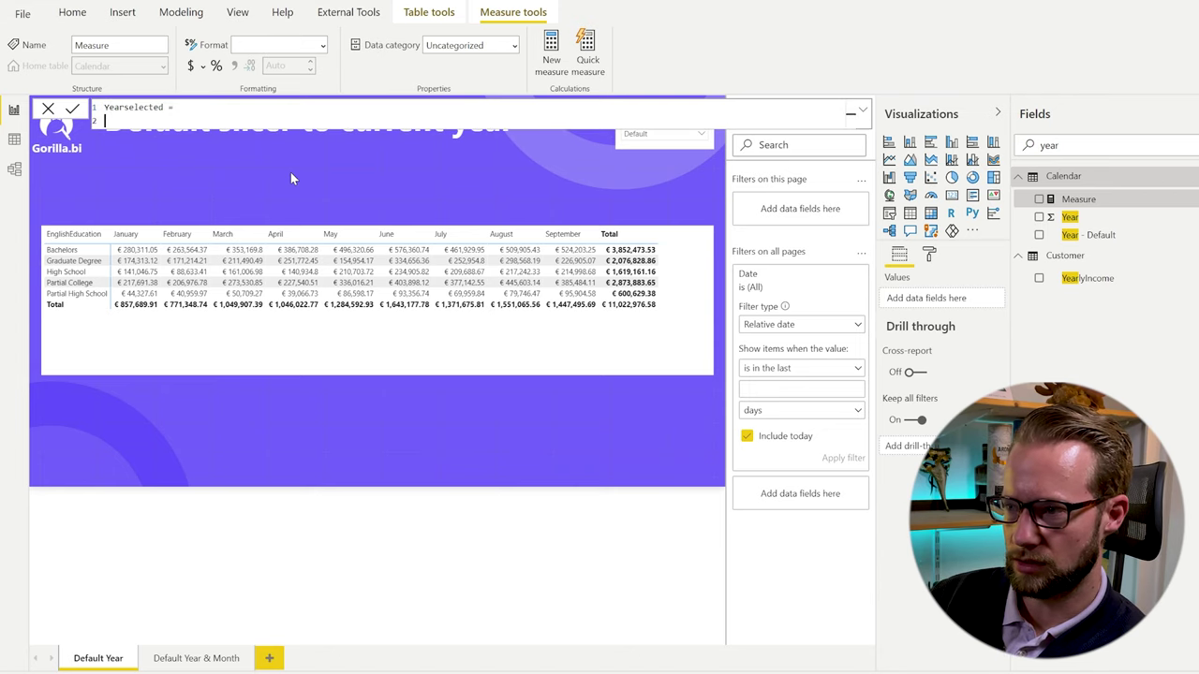
Enter SELECTEDVALUE( 'Calendar'[Year] ) as the Yearselected measure's expression.
text(Selecte)
key(BackSpace)
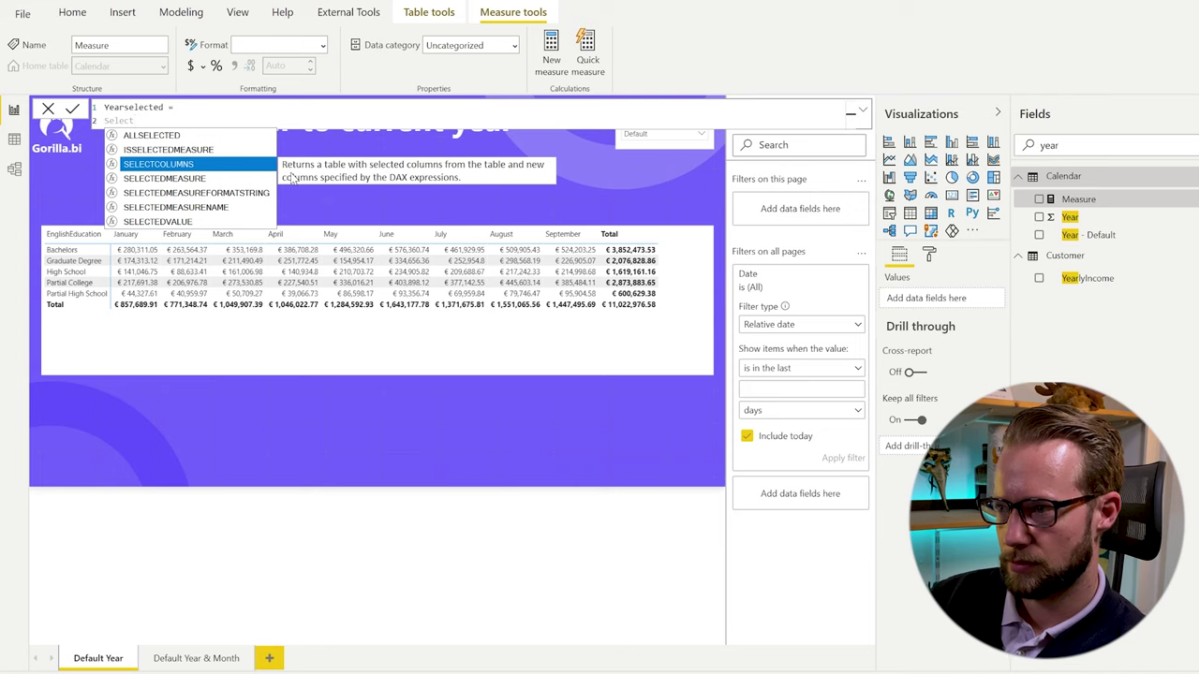
key(Down)
key(Down)
key(Down)
key(Down)
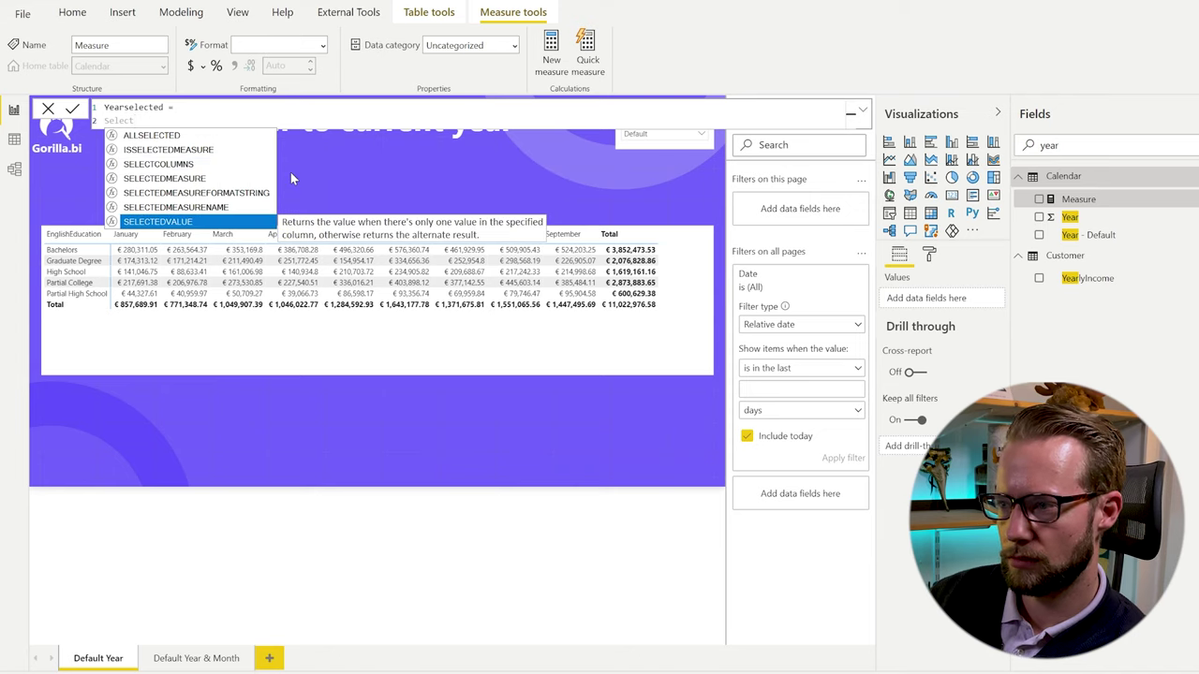
key(Tab)
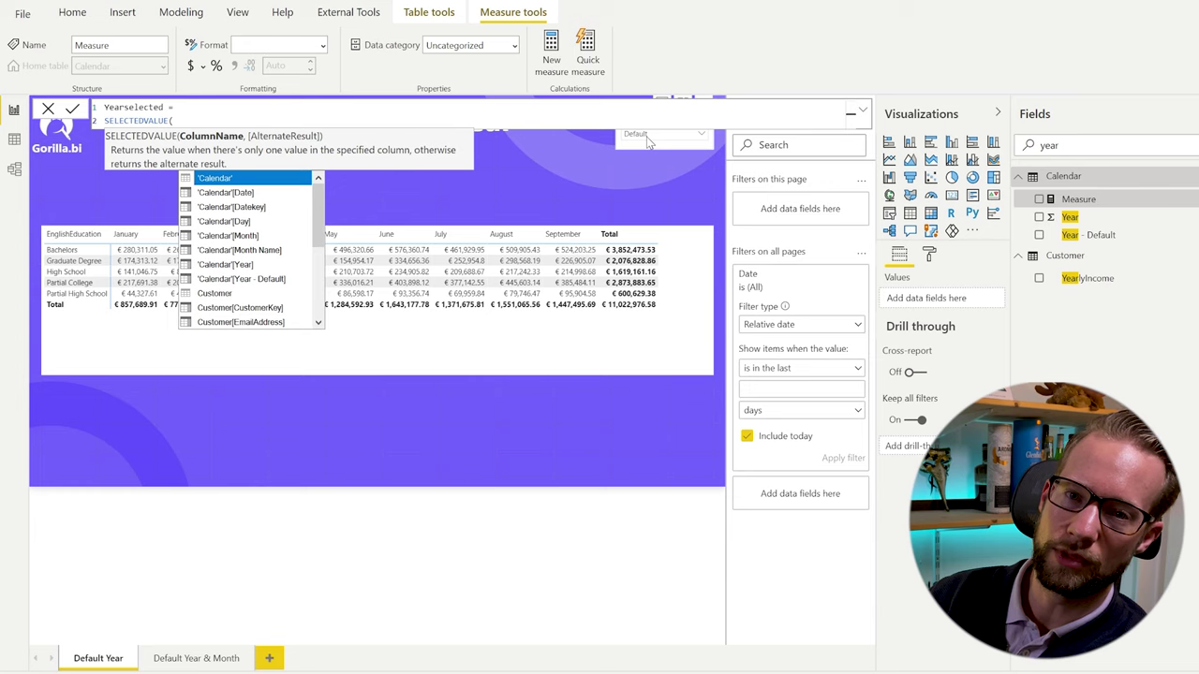
text(year)
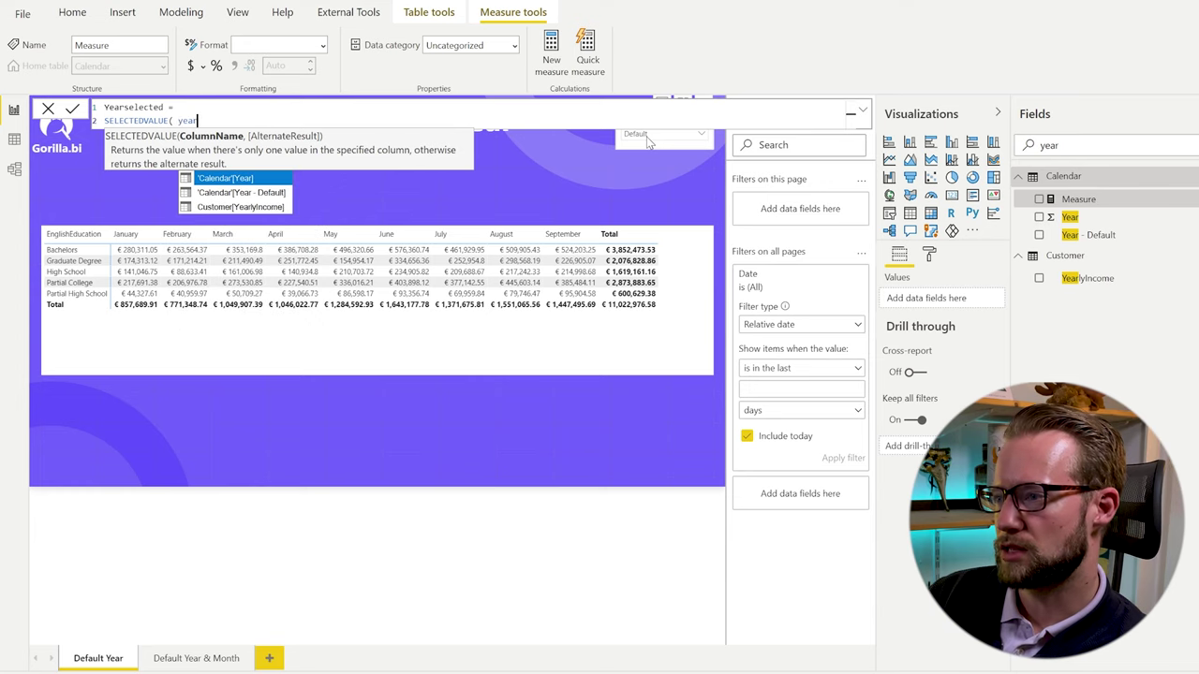
key(Tab)
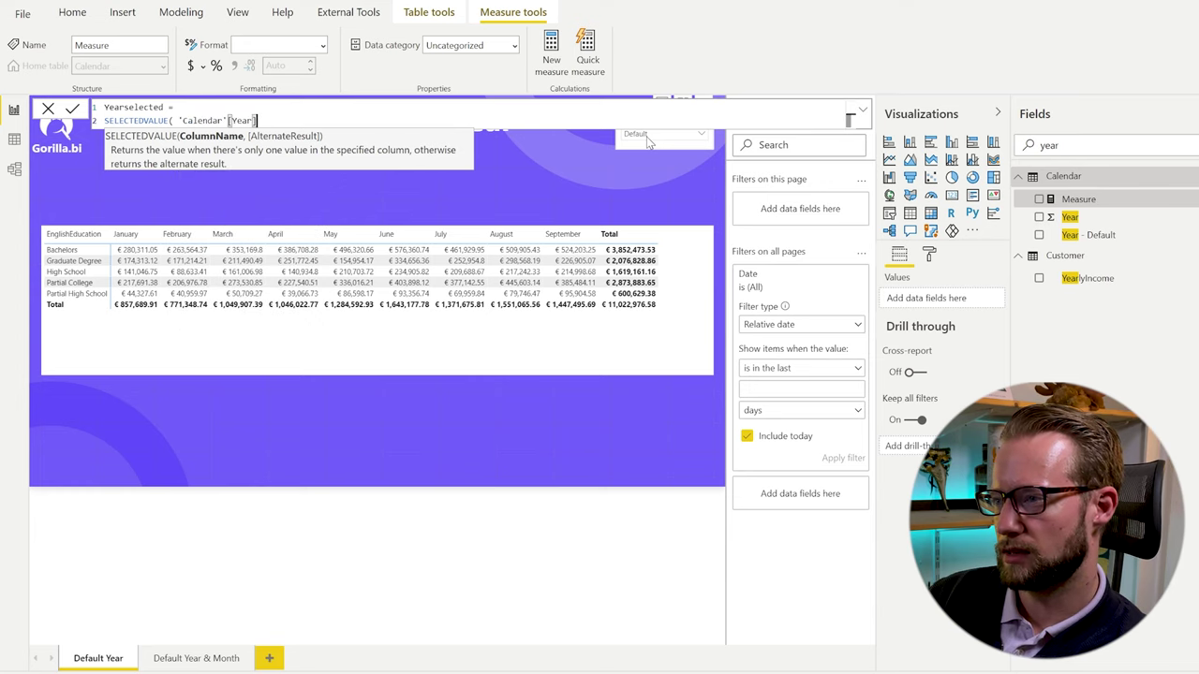
text())
Put "Year: " & in front of SELECTEDVALUE in the Yearselected formula and commit the measure.
key(ctrl+Left)
key(ctrl+Left)
key(ctrl+Left)
key(ctrl+Left)
key(ctrl+Left)
key(ctrl+Left)
text("Year: ")
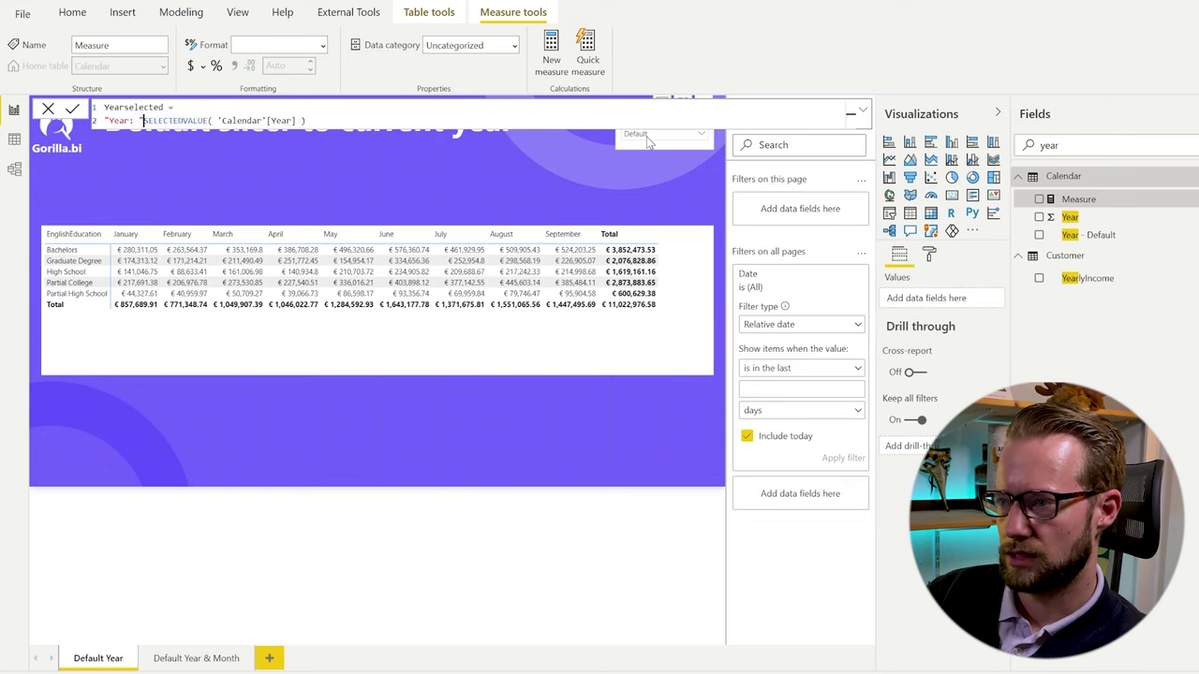
text( &)
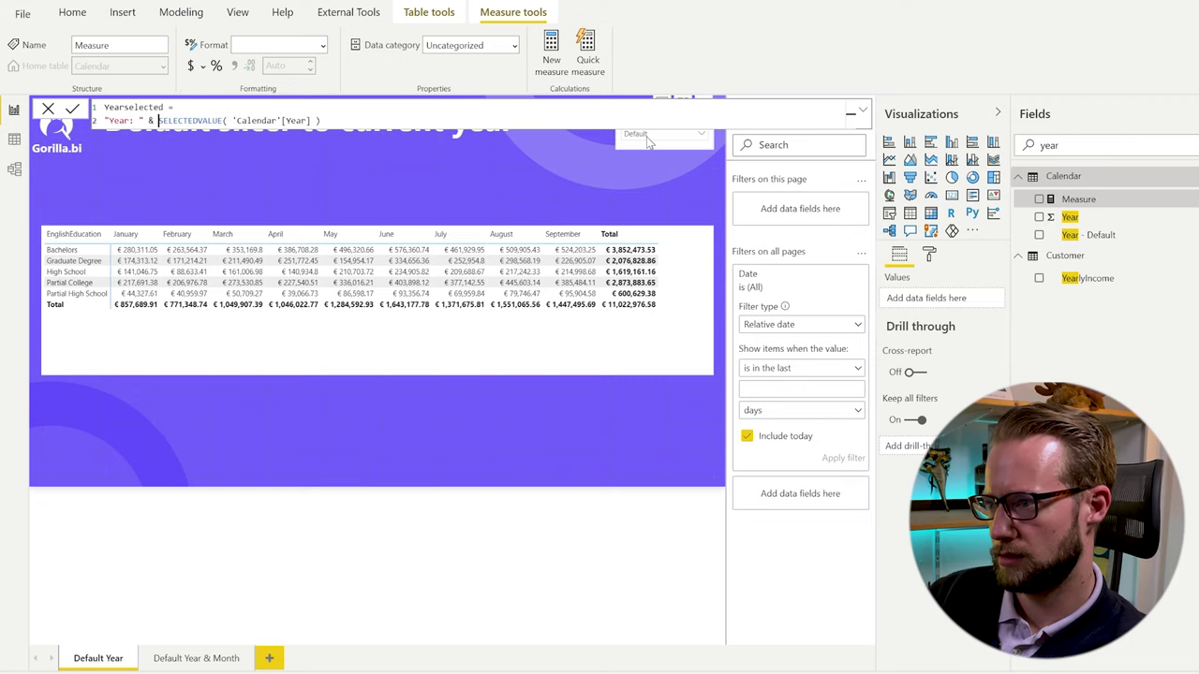
key(Return)
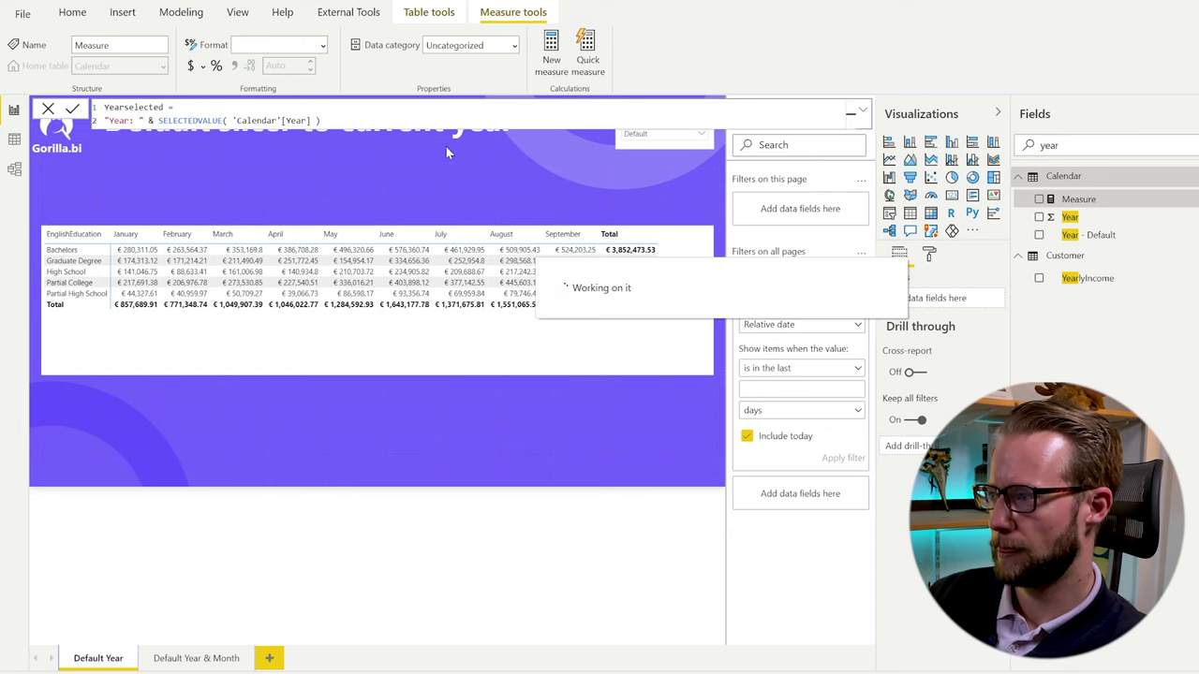
click(508, 181)
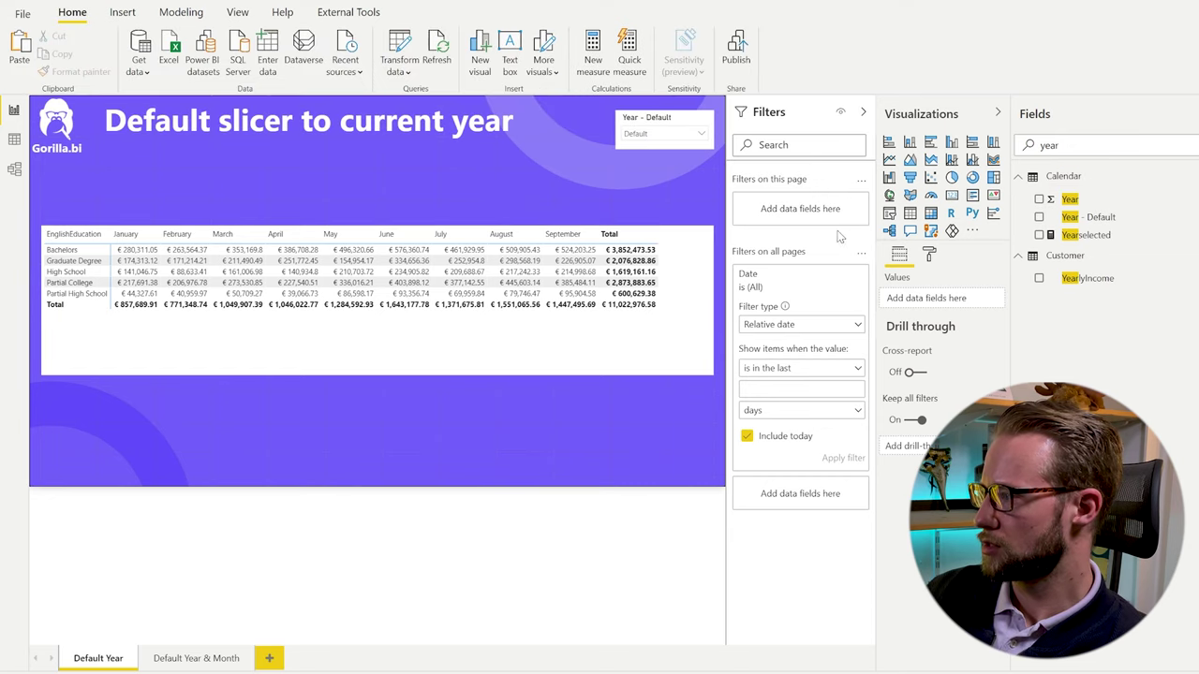
Add a multi-row card showing the Yearselected measure, with no background and a white card title.
click(972, 195)
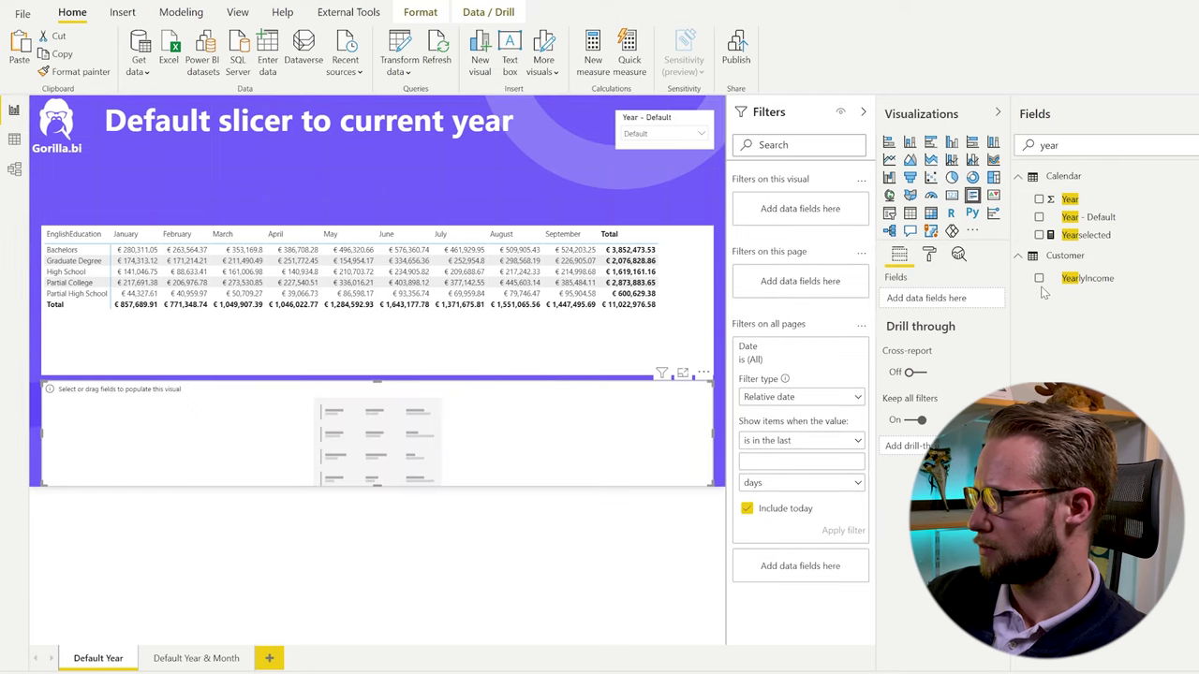
click(1039, 235)
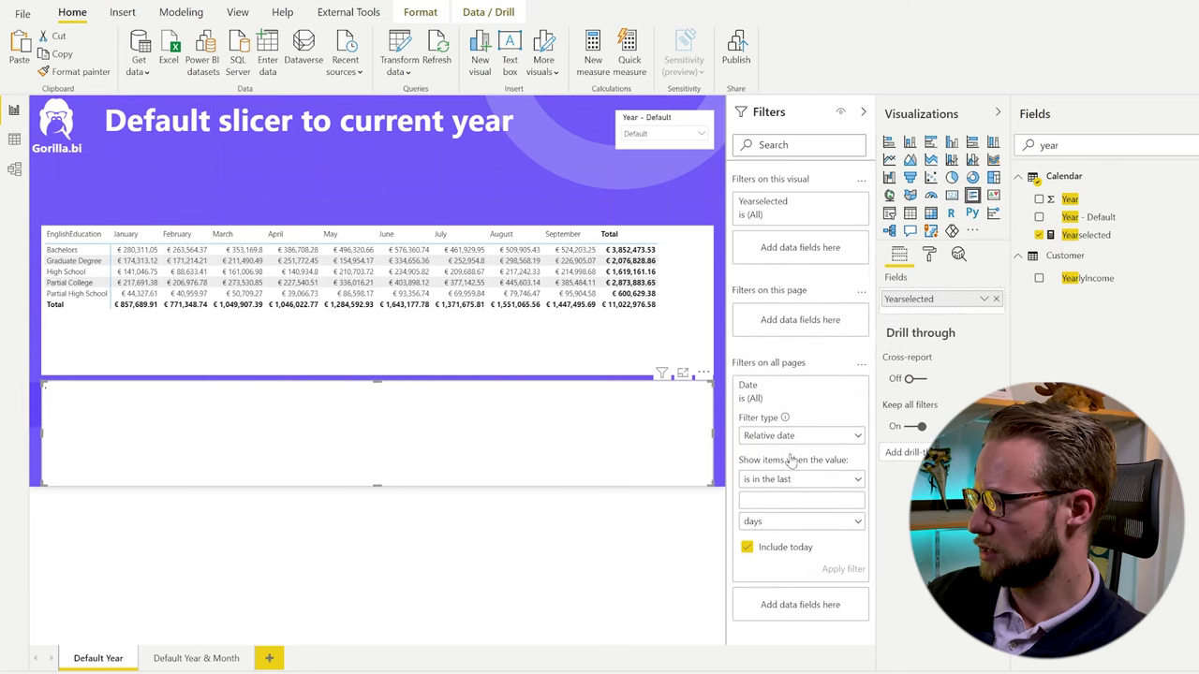
click(929, 255)
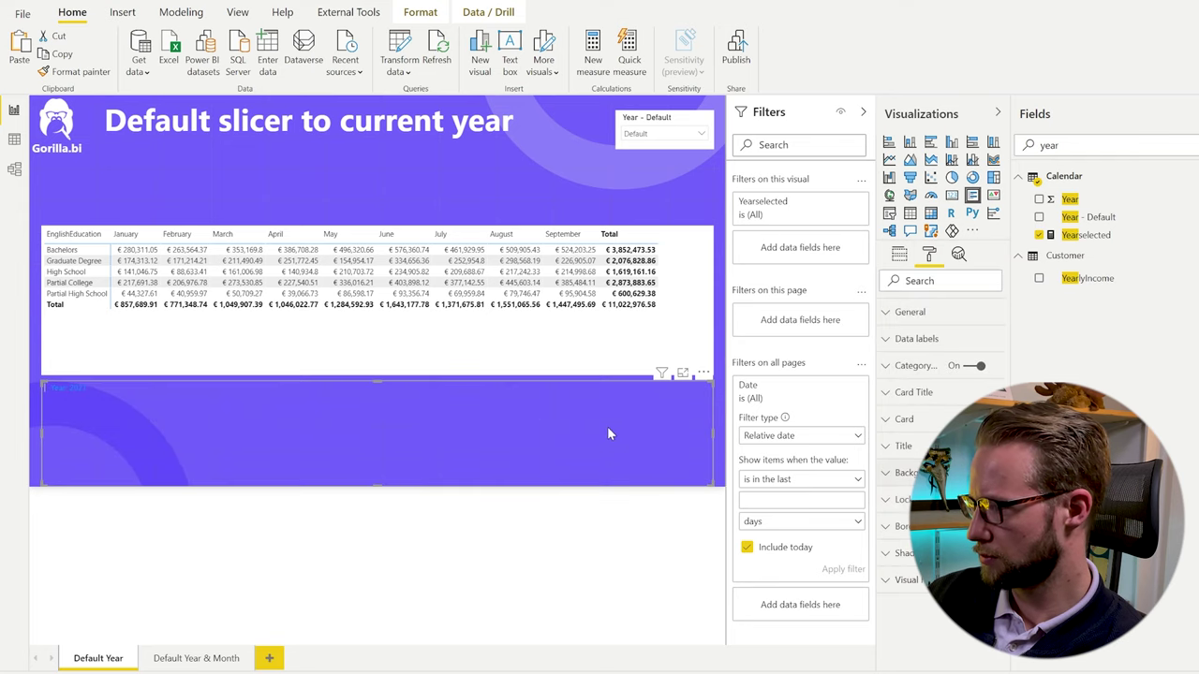
click(923, 393)
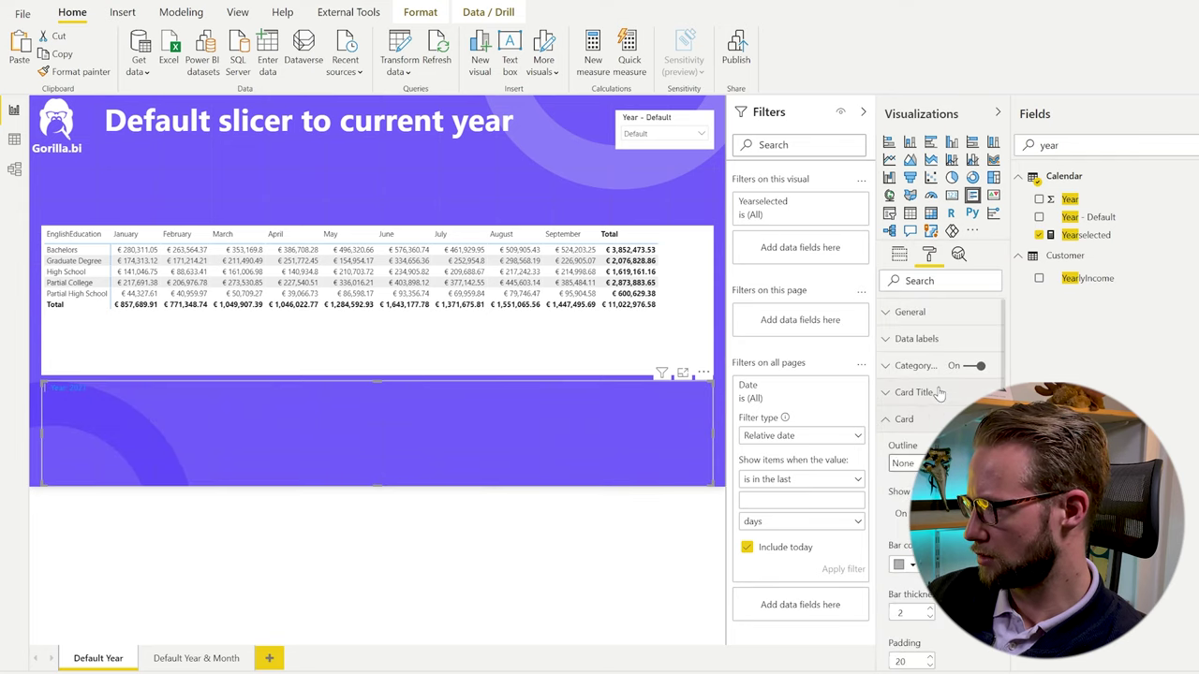
click(912, 438)
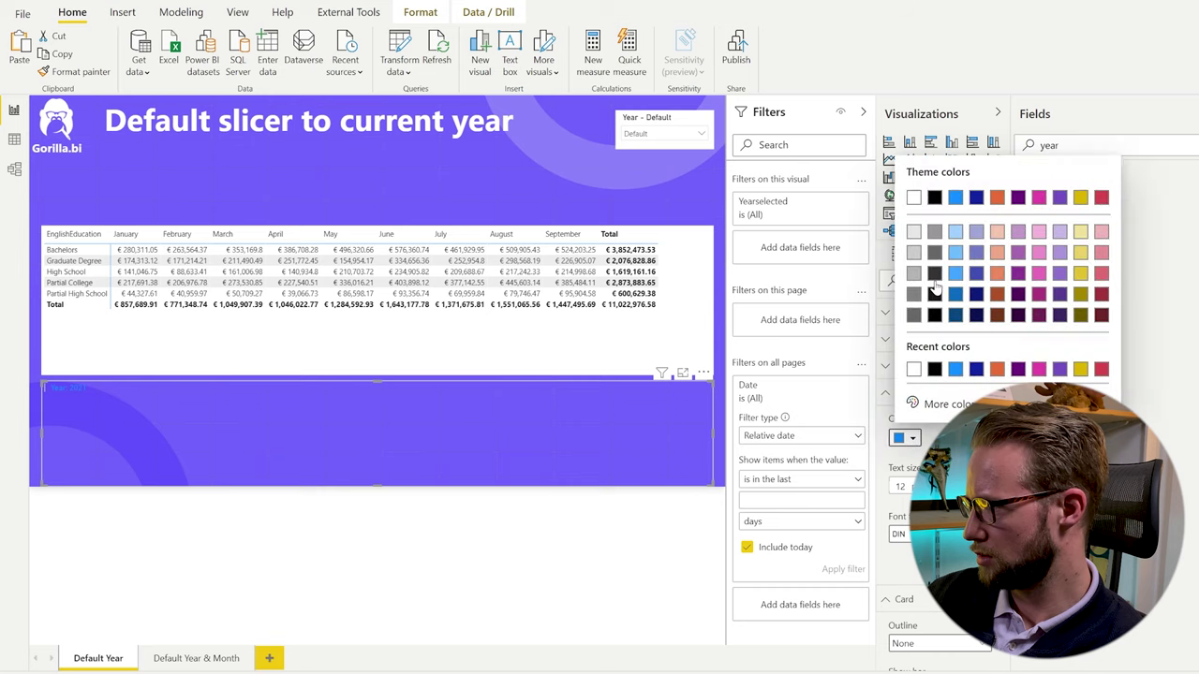
click(913, 197)
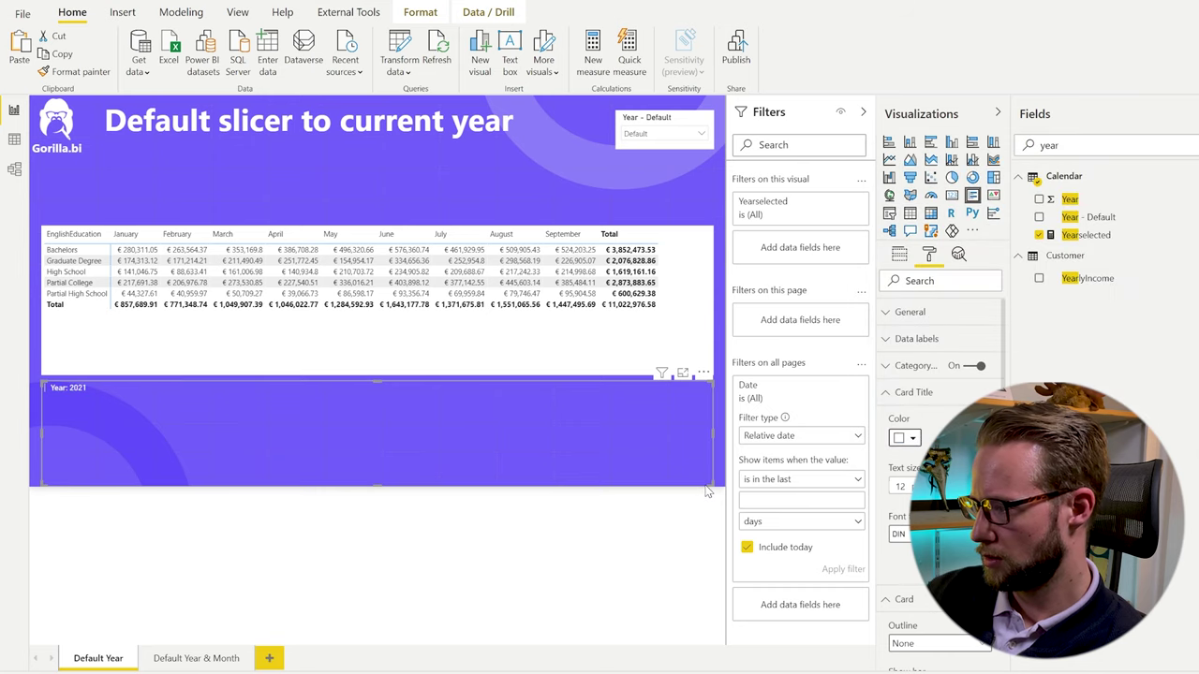
Shrink the Yearselected card, place it just beneath the page title, and move the sales matrix up below it.
drag(707, 484, 56, 308)
click(103, 463)
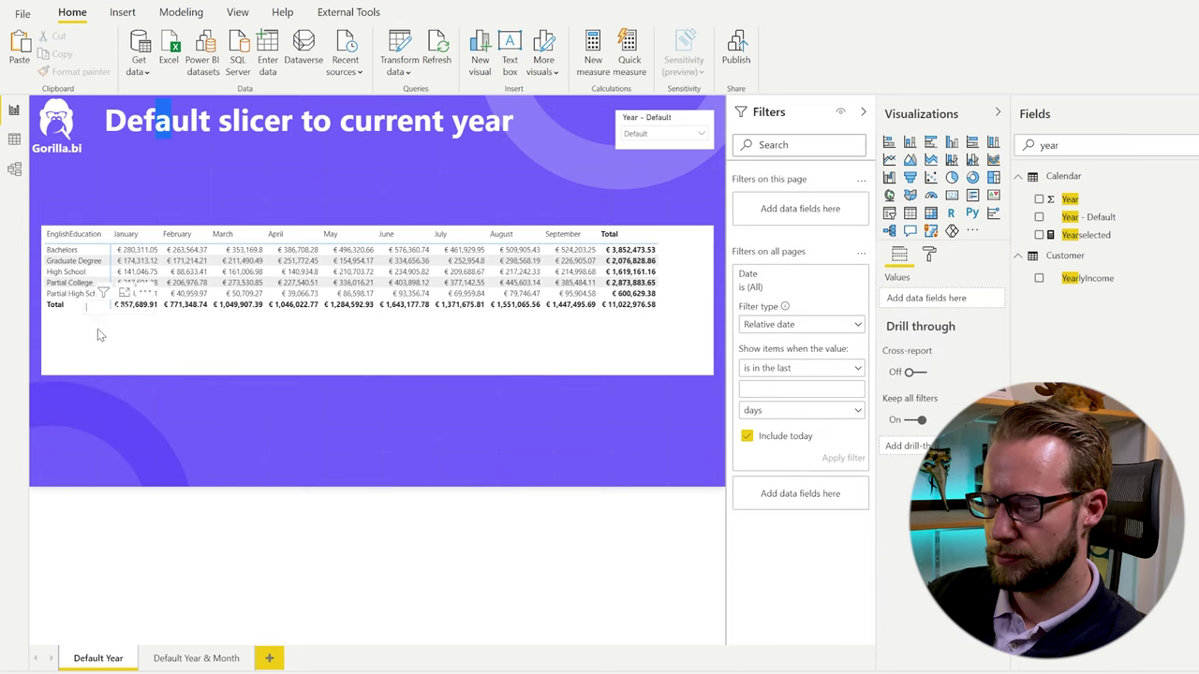
drag(118, 351, 126, 489)
click(129, 313)
drag(167, 245, 157, 150)
drag(178, 450, 162, 285)
click(653, 120)
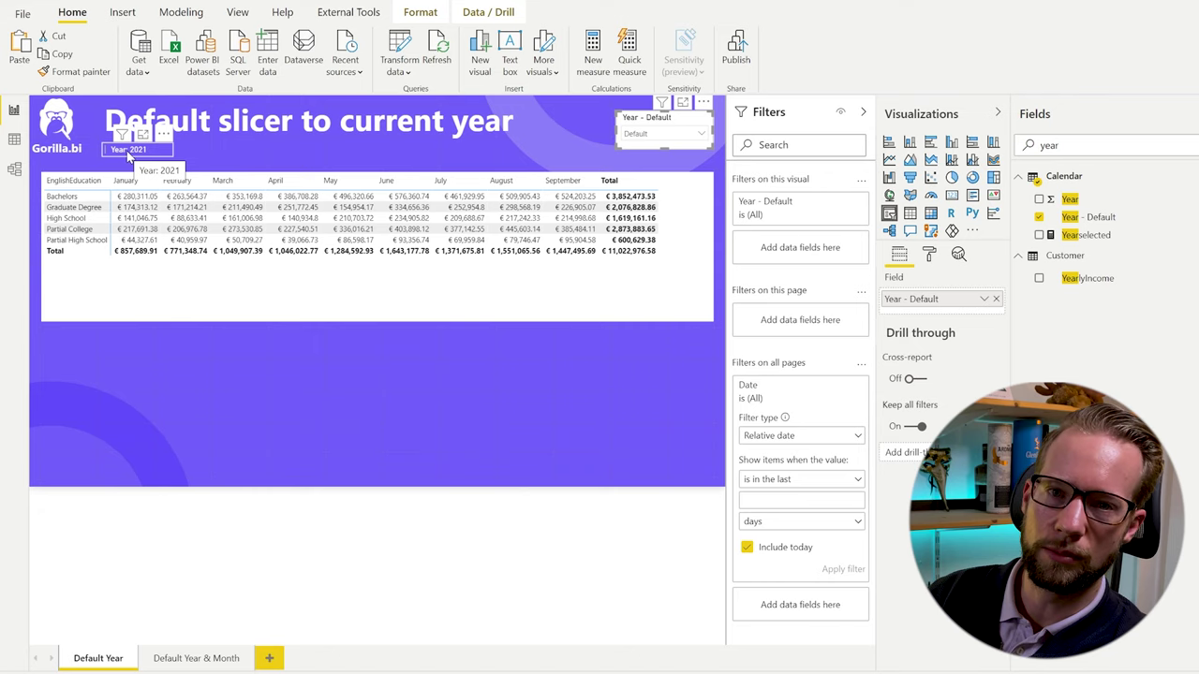
click(326, 379)
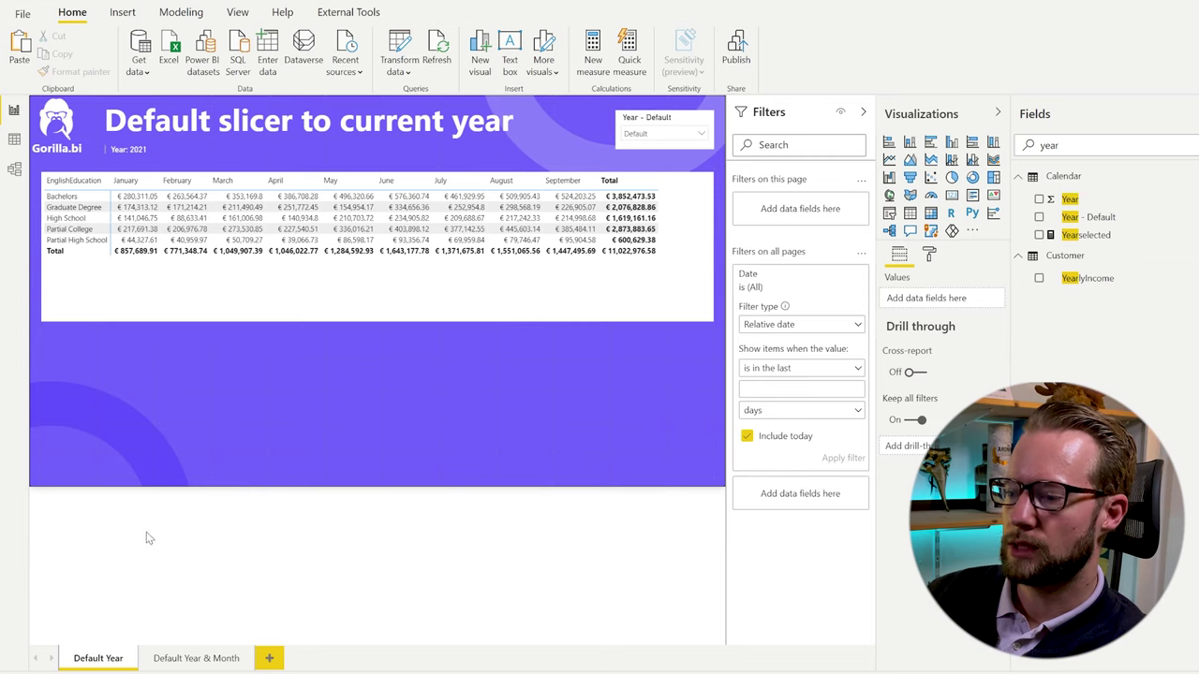
On the Default Year & Month page, assign Year - Default to the rightmost empty slicer and select Default in it.
click(216, 661)
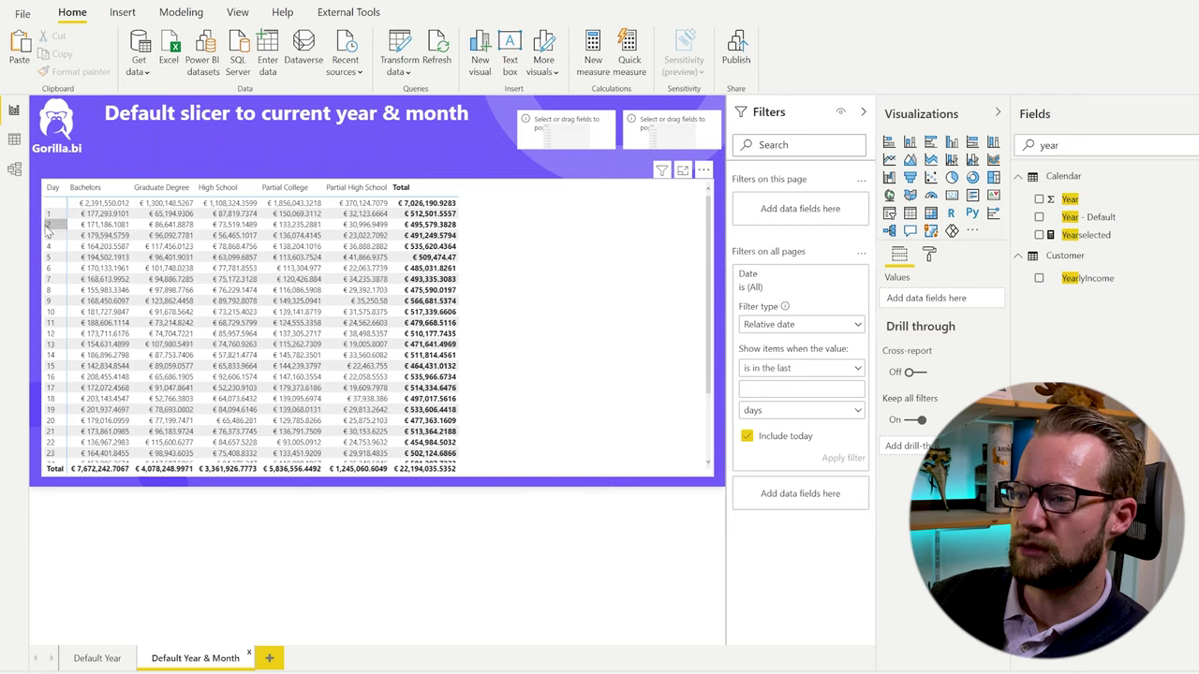
click(650, 127)
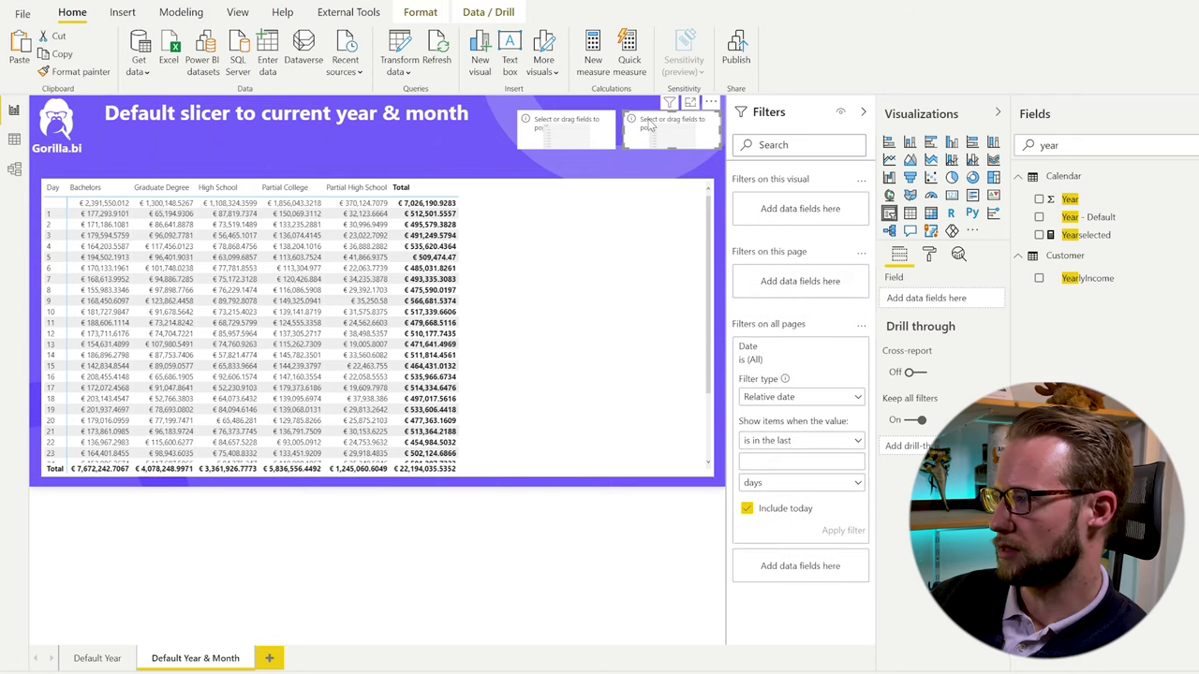
click(1040, 217)
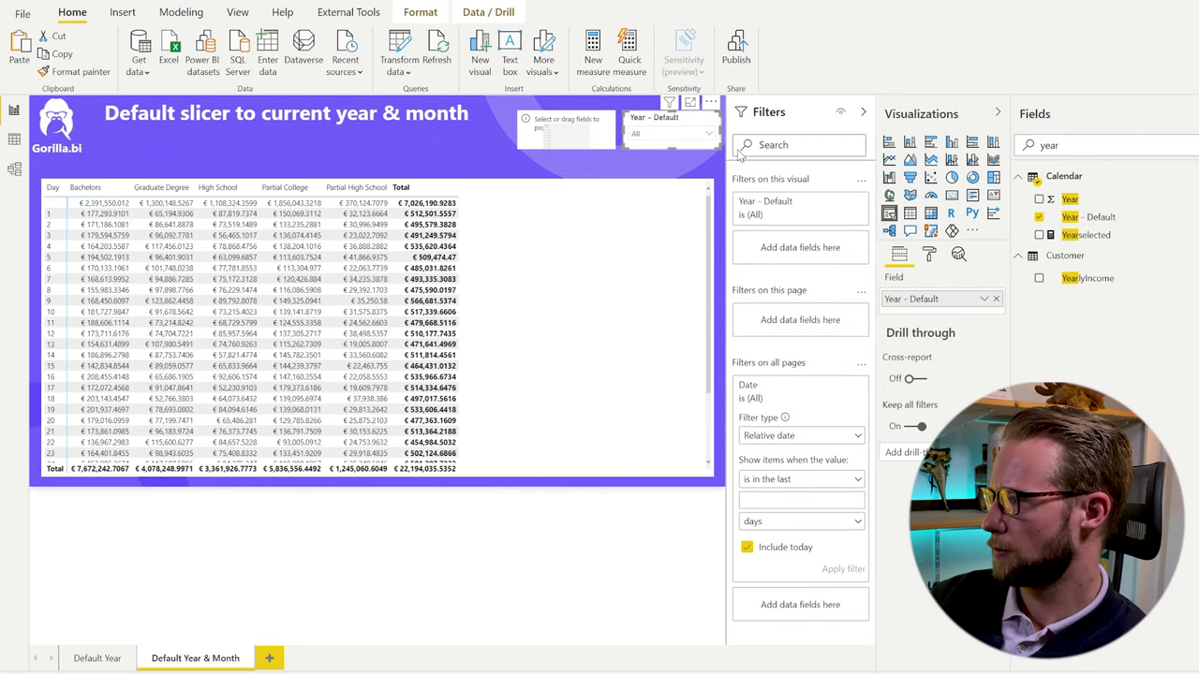
click(680, 137)
click(656, 167)
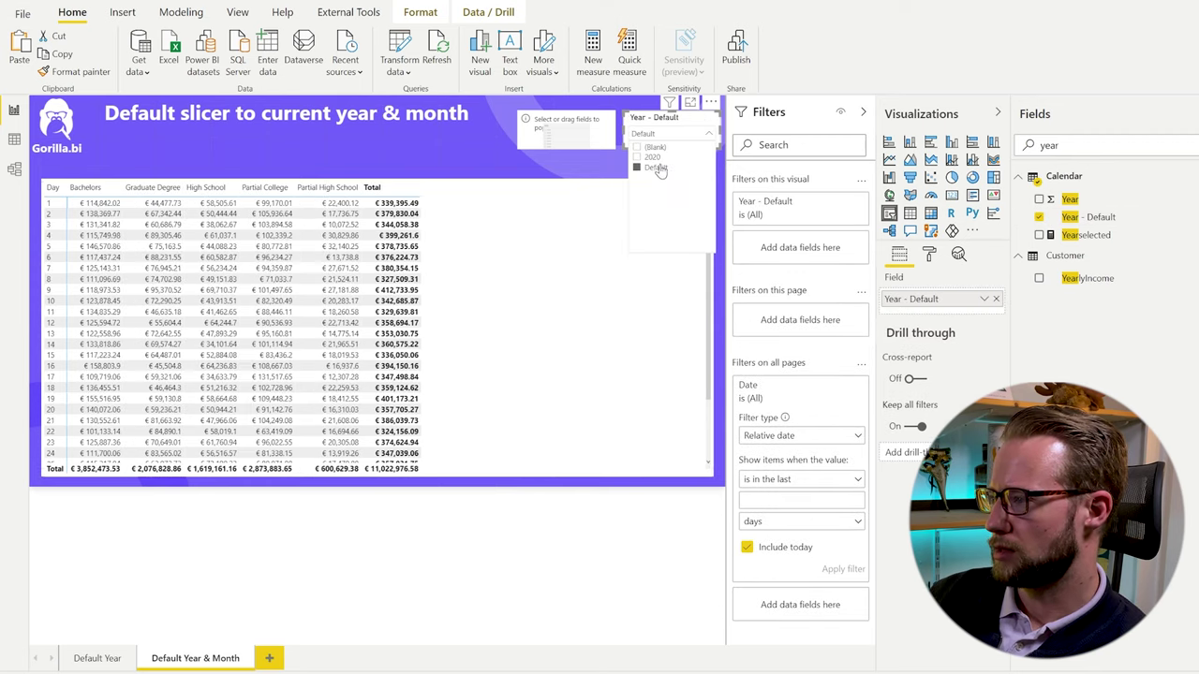
click(440, 117)
In Power Query, open the Calendar query's Year - Default custom column and copy its whole formula without changing the column.
click(568, 138)
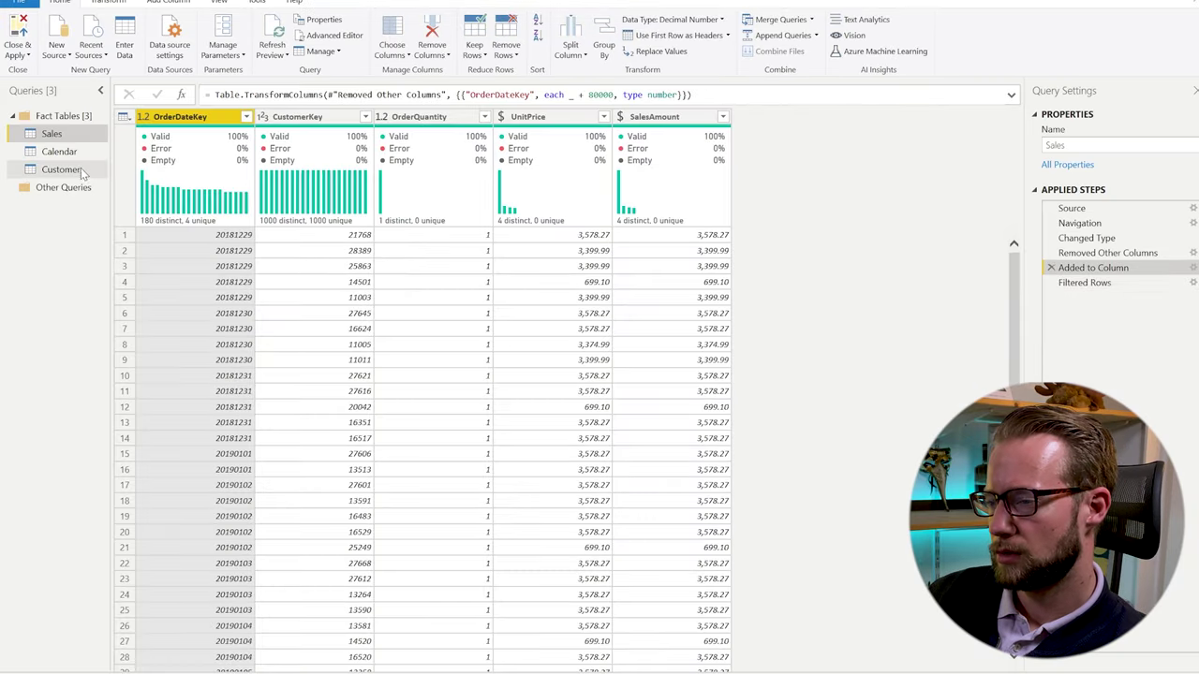
click(60, 154)
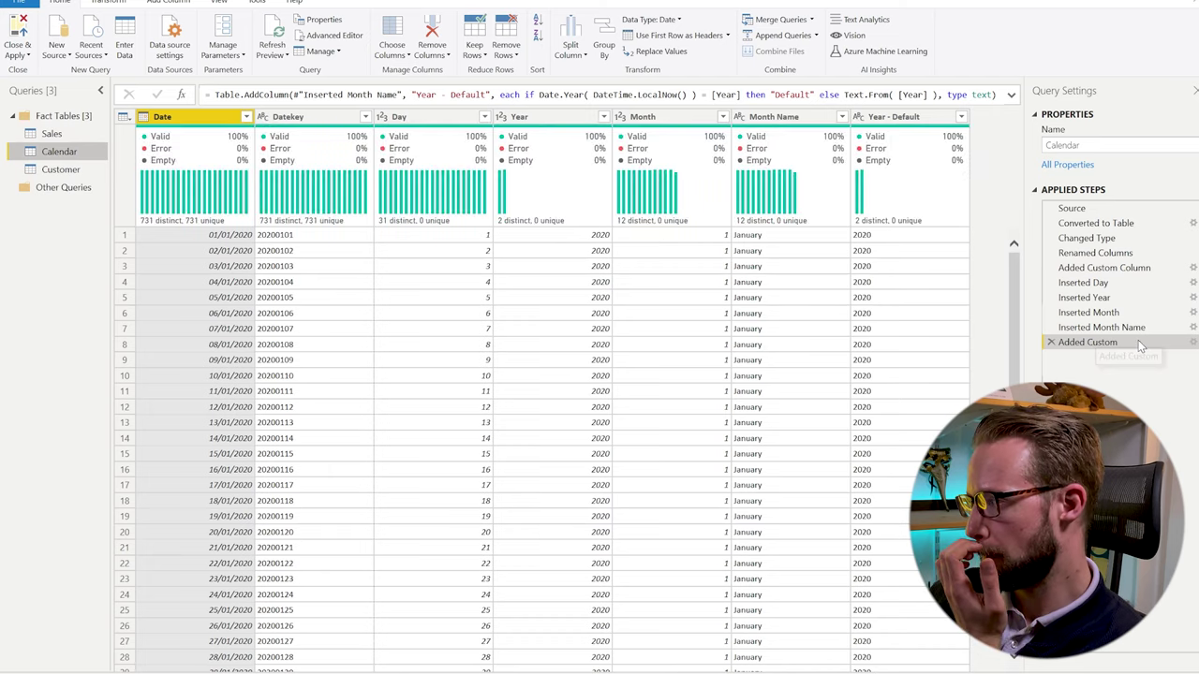
click(1192, 344)
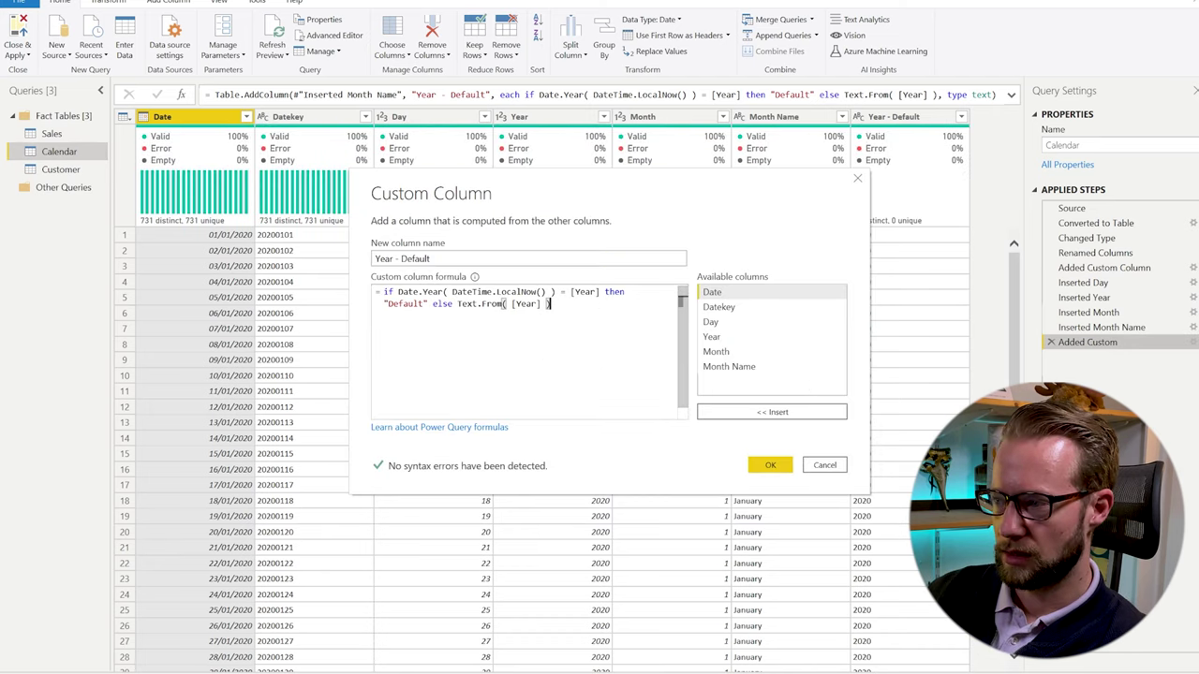
key(ctrl+a)
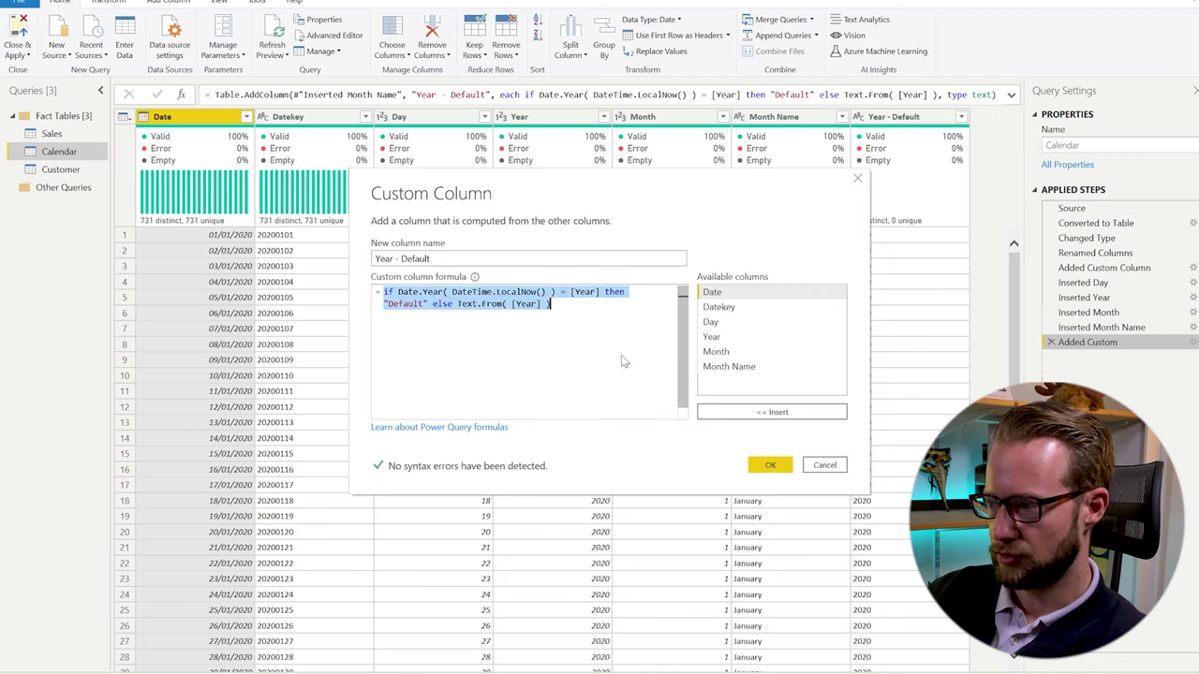
click(816, 461)
Start another custom column from the copied formula, changing its condition to Date.Month( DateTime.LocalNow() ) = [Month].
click(174, 8)
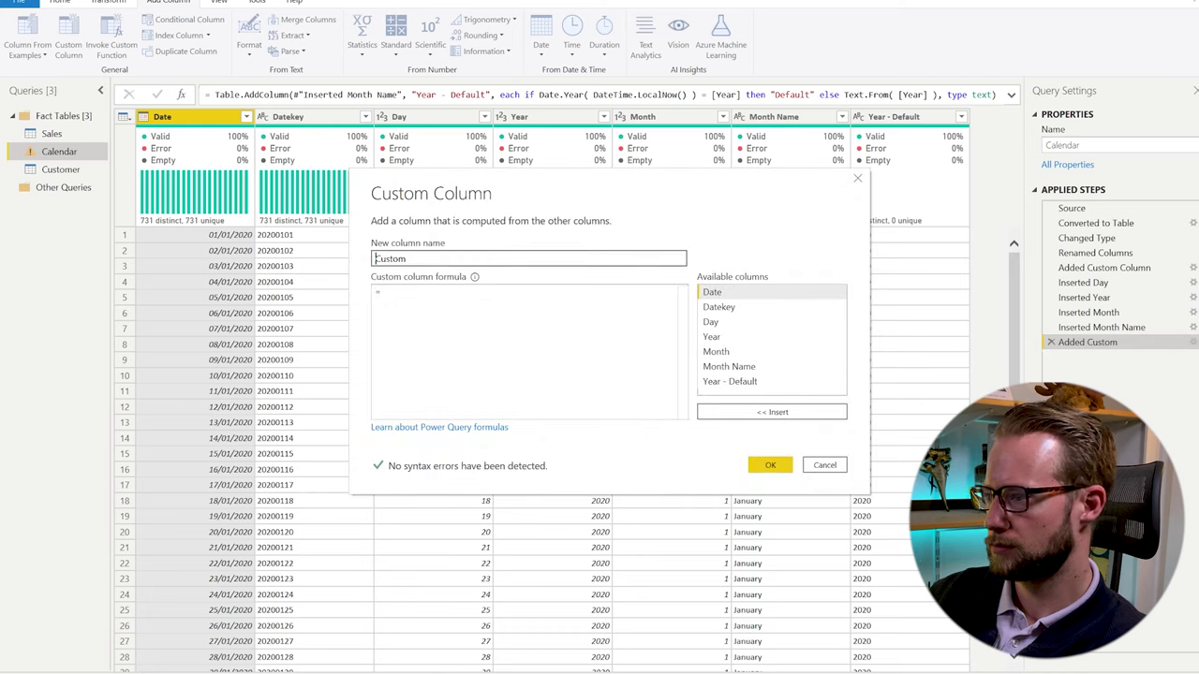
double_click(435, 293)
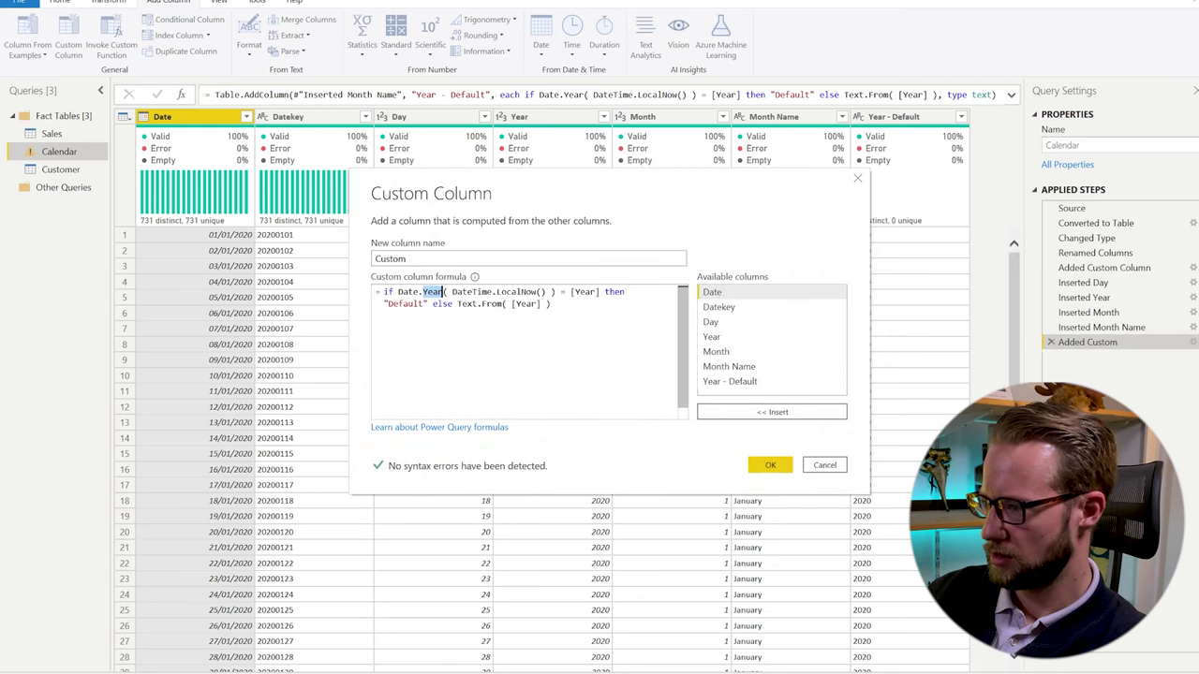
text(Month)
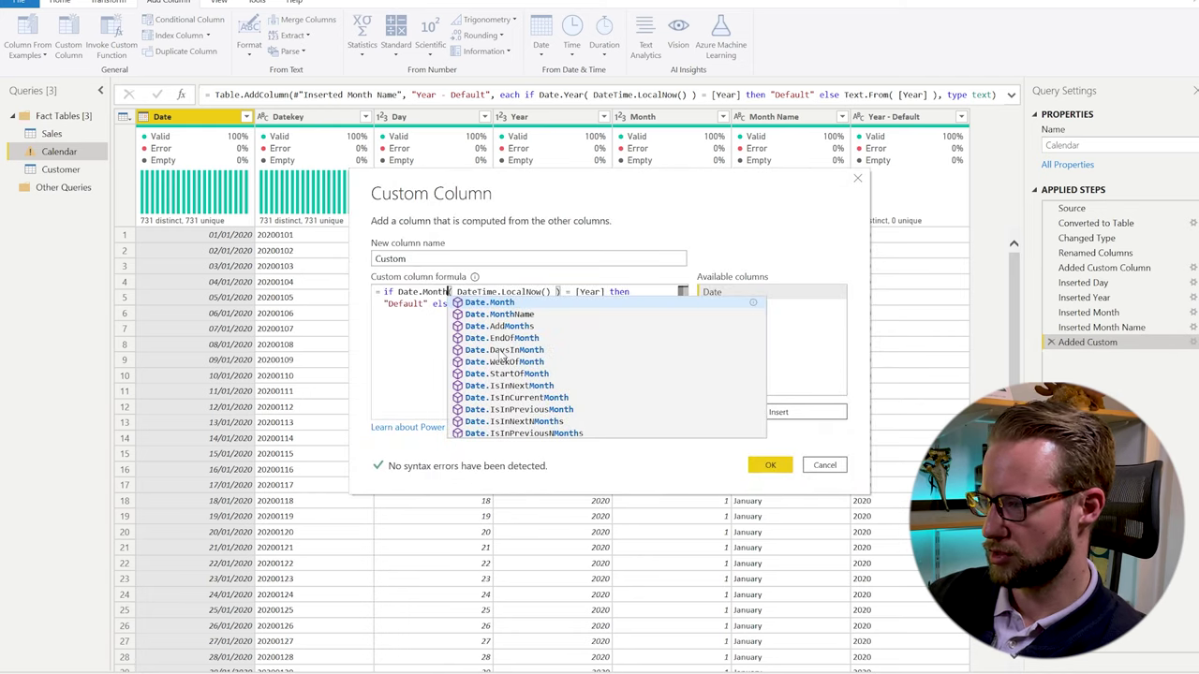
click(551, 304)
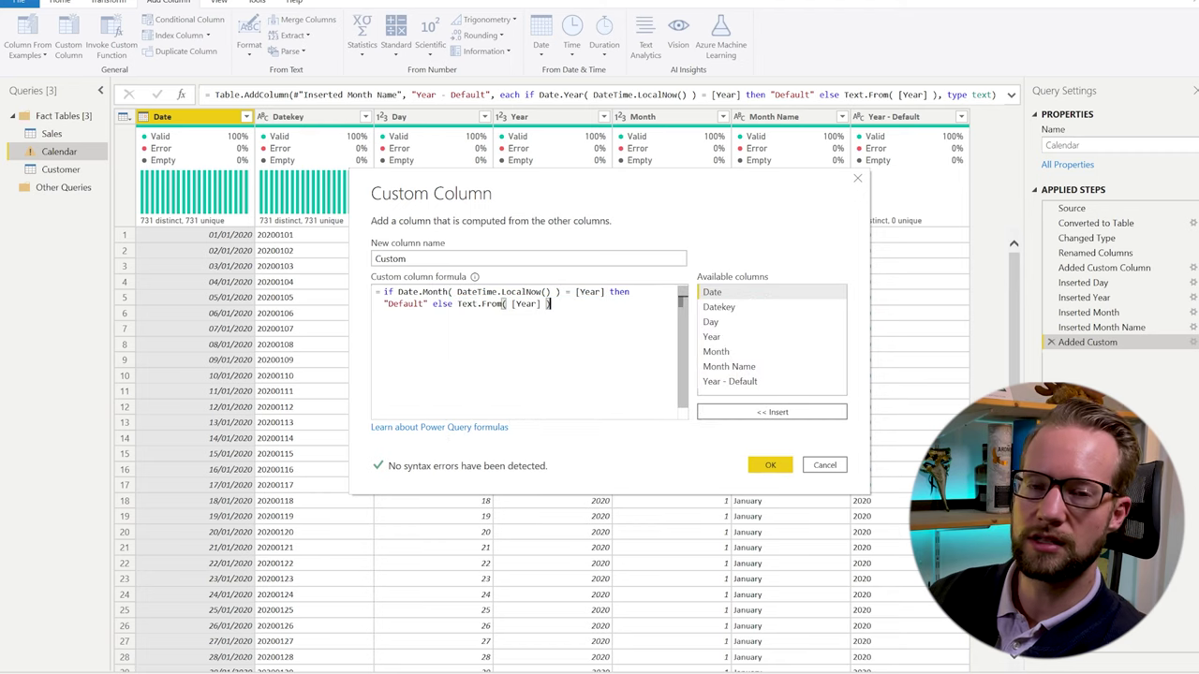
drag(577, 291, 600, 293)
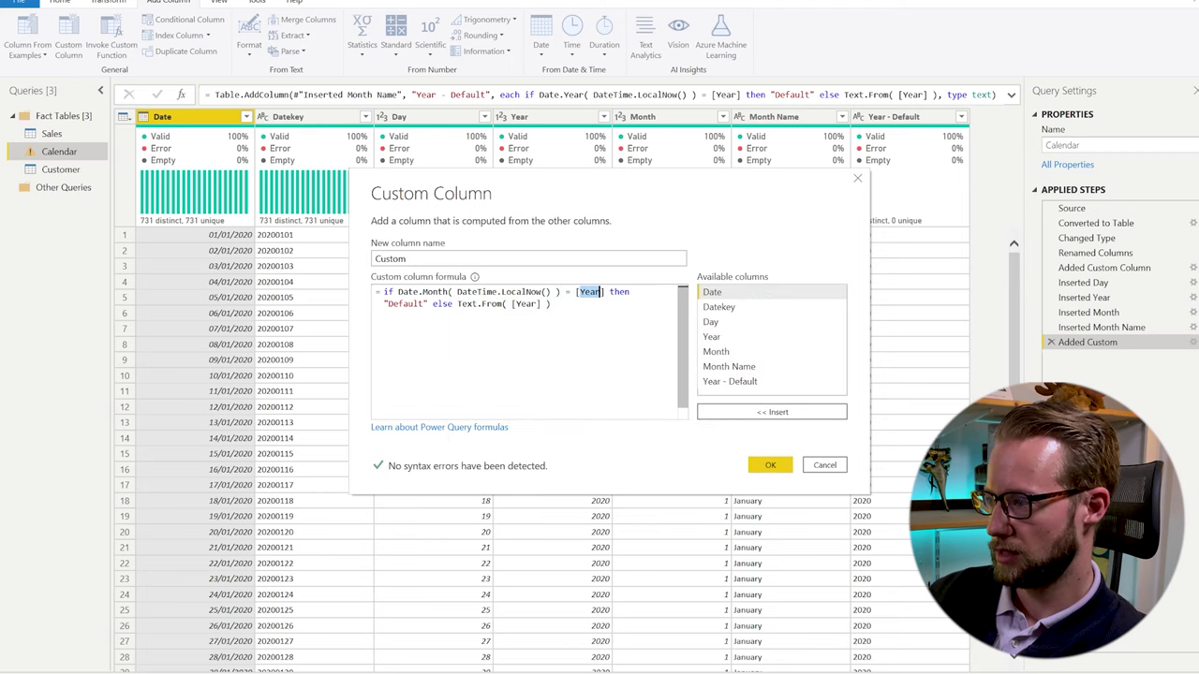
text(Month)
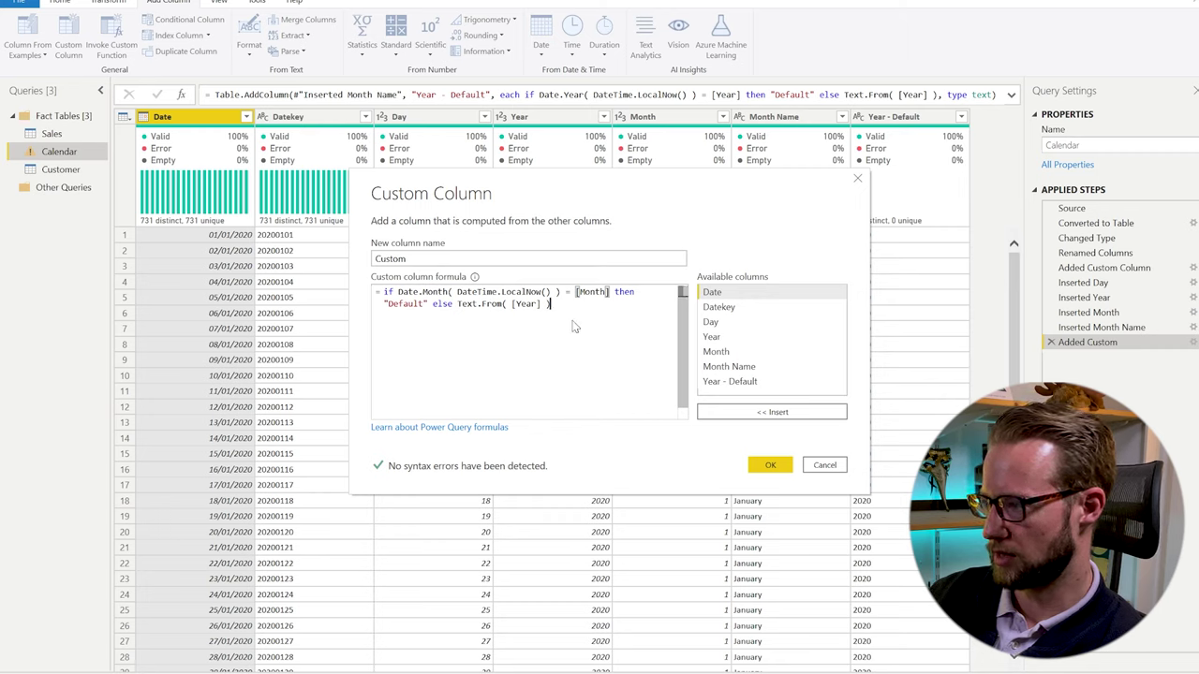
Replace [Year] with [Month Name] in the formula's else branch and name the new column Month Name - Default.
drag(513, 303, 537, 305)
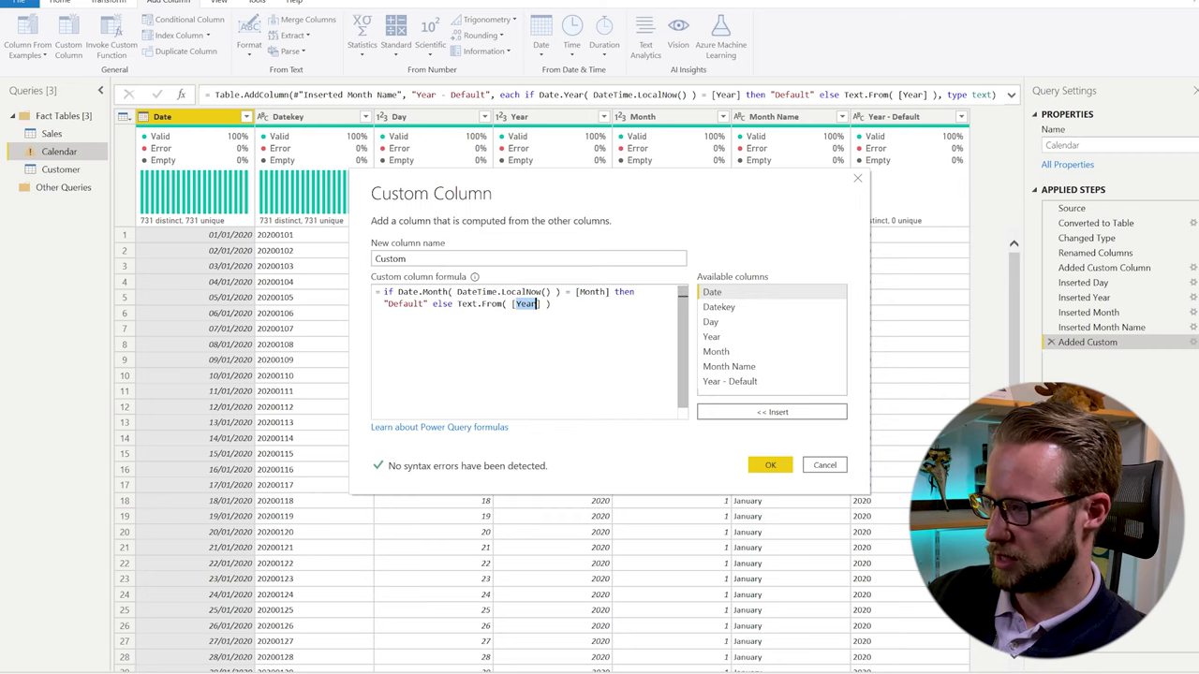
text(Month Name)
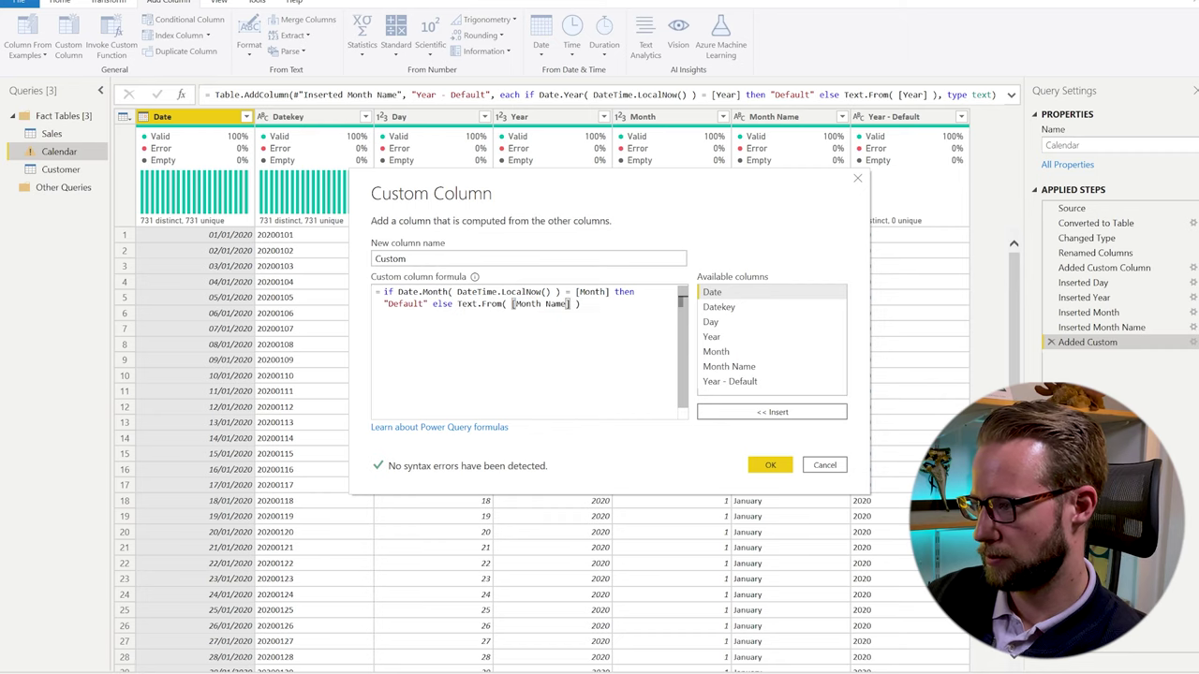
double_click(445, 260)
text(Month Name - Default)
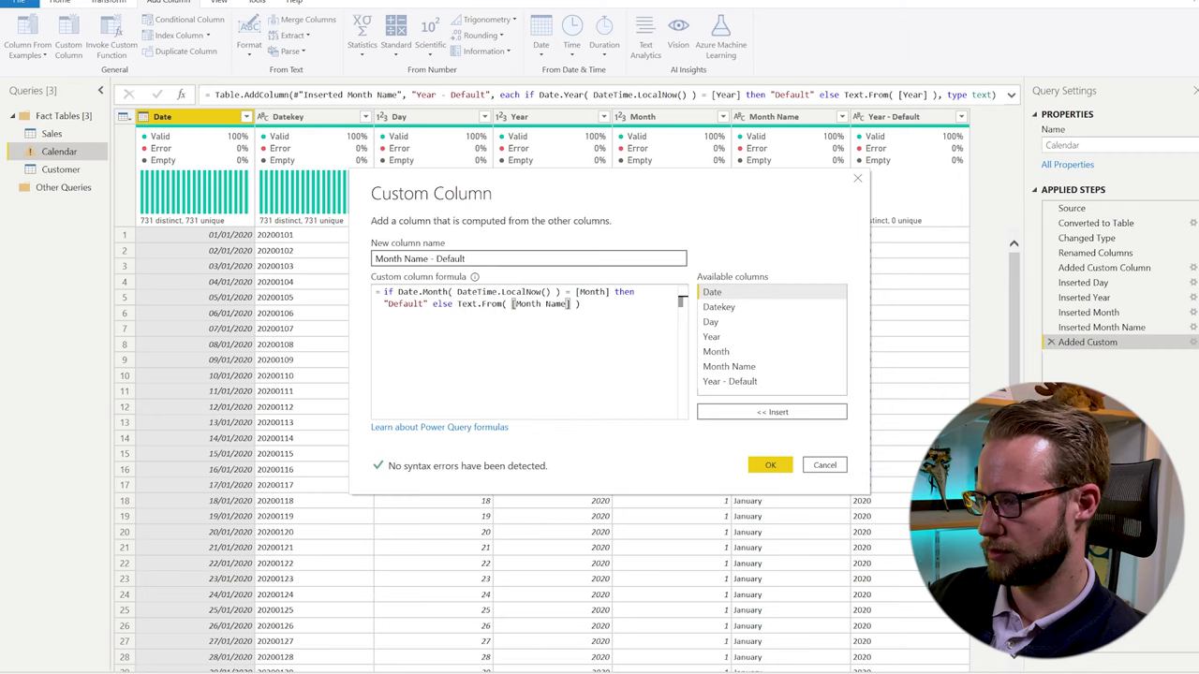
Remove the Text.From wrapper so the formula ends in else [Month Name], and create the custom column.
click(682, 302)
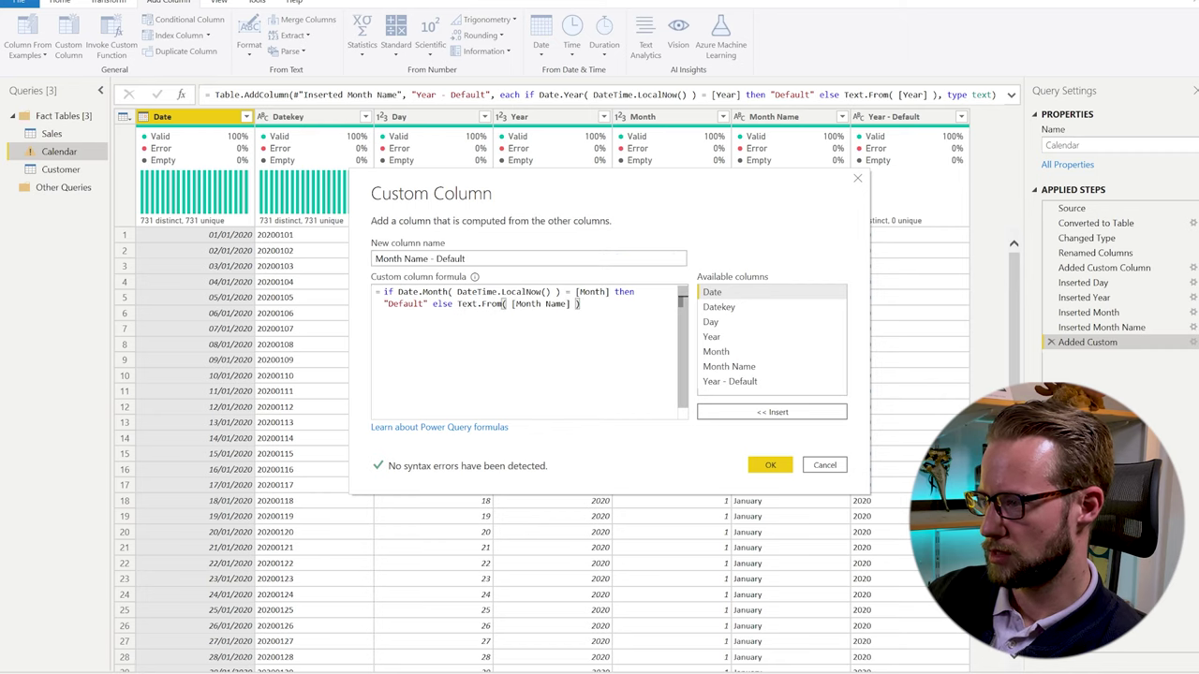
drag(512, 305, 460, 304)
key(BackSpace)
key(End)
key(BackSpace)
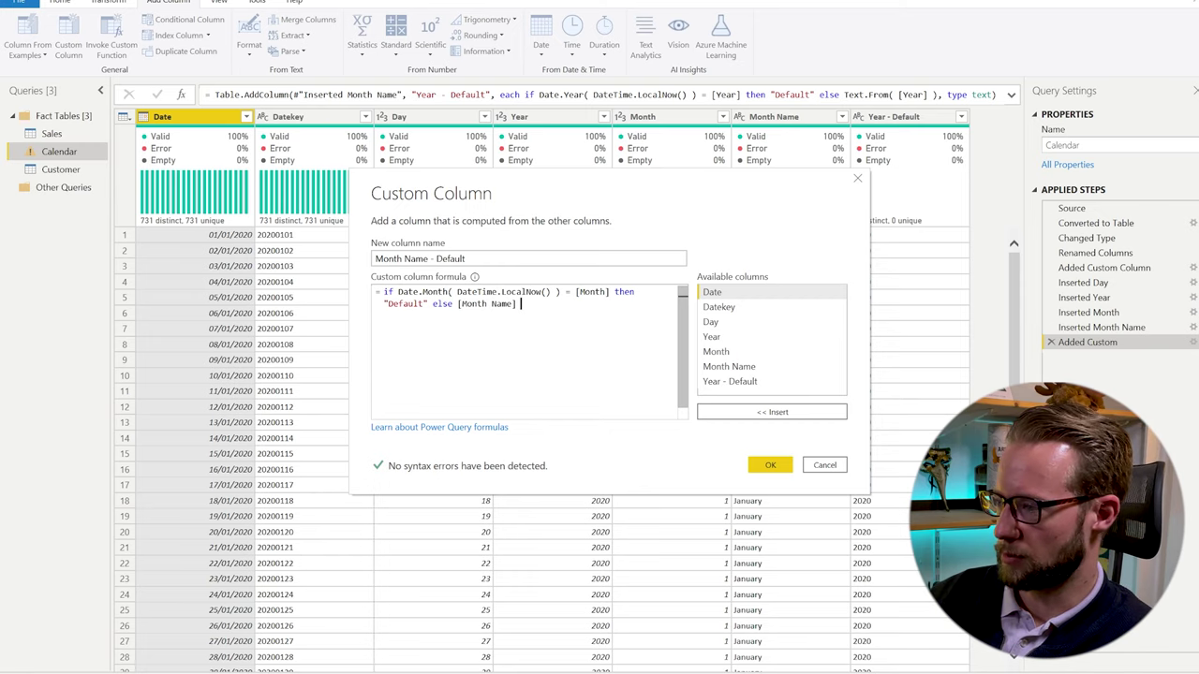
click(769, 463)
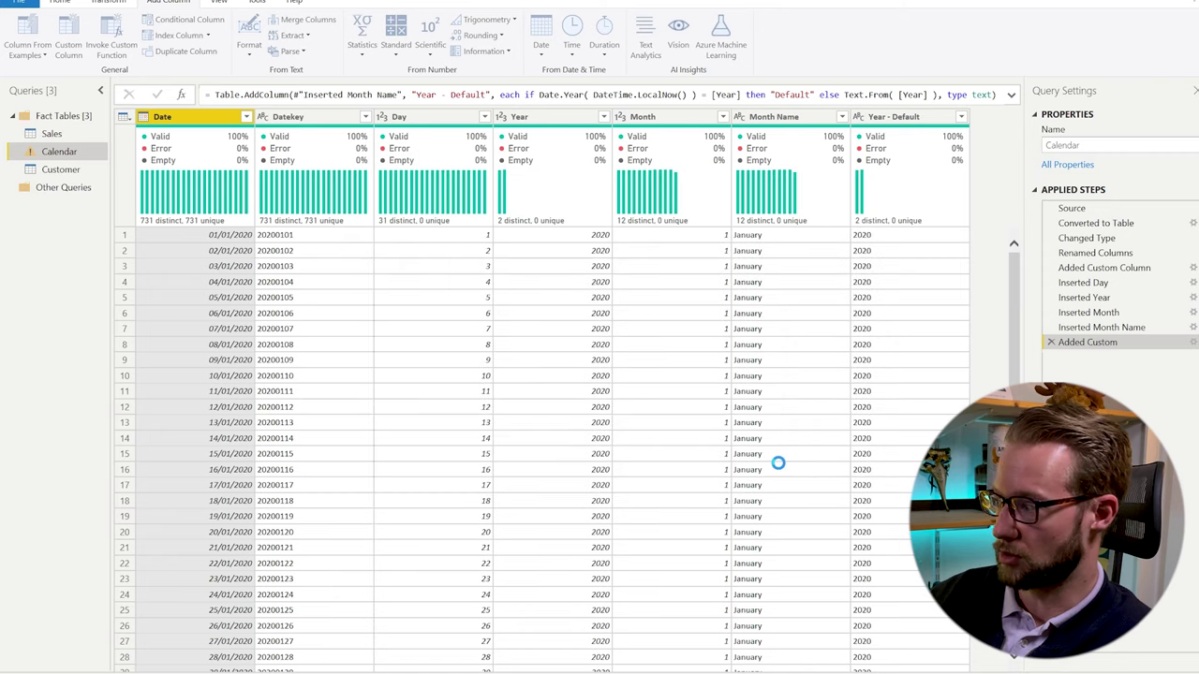
Check the new column's April rows, add type text to its Table.AddColumn formula, and apply the query changes to the report.
scroll(924, 308, down, 20)
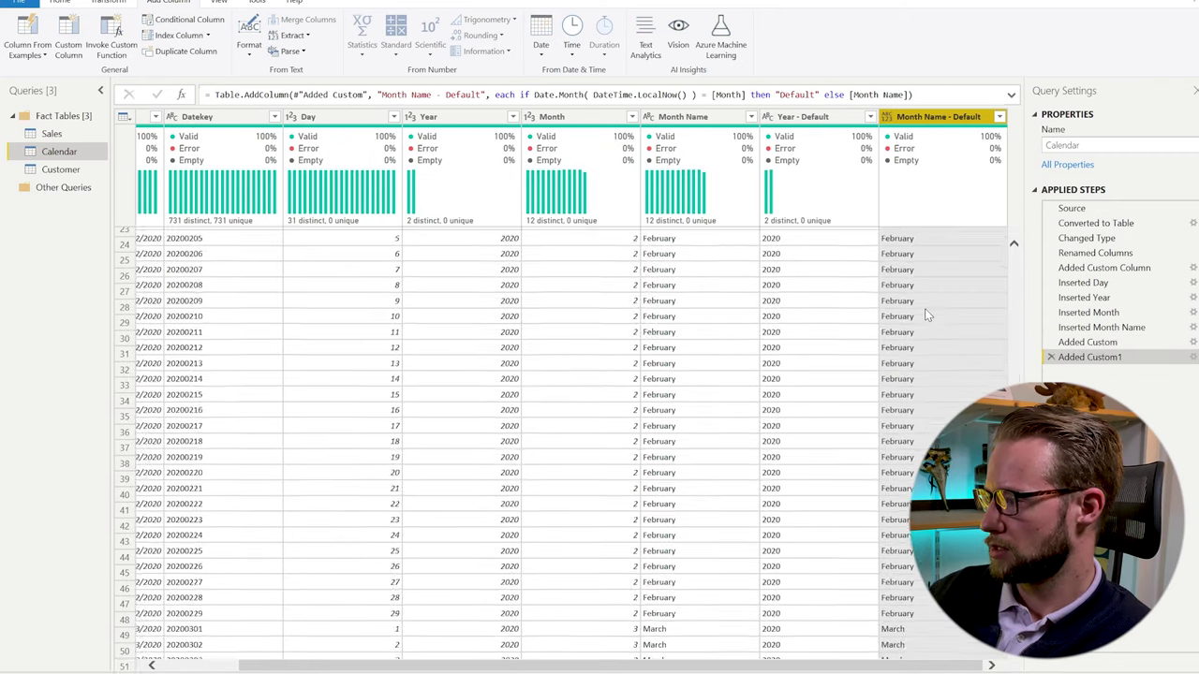
scroll(925, 313, up, 10)
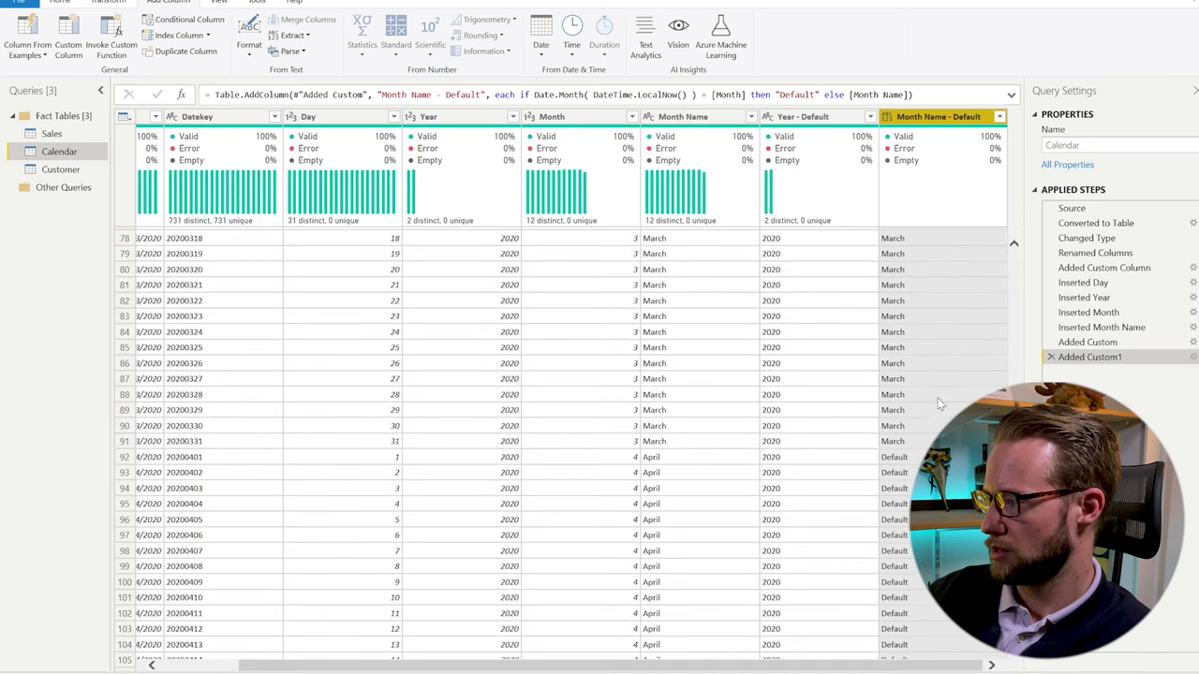
click(915, 459)
scroll(909, 469, down, 2)
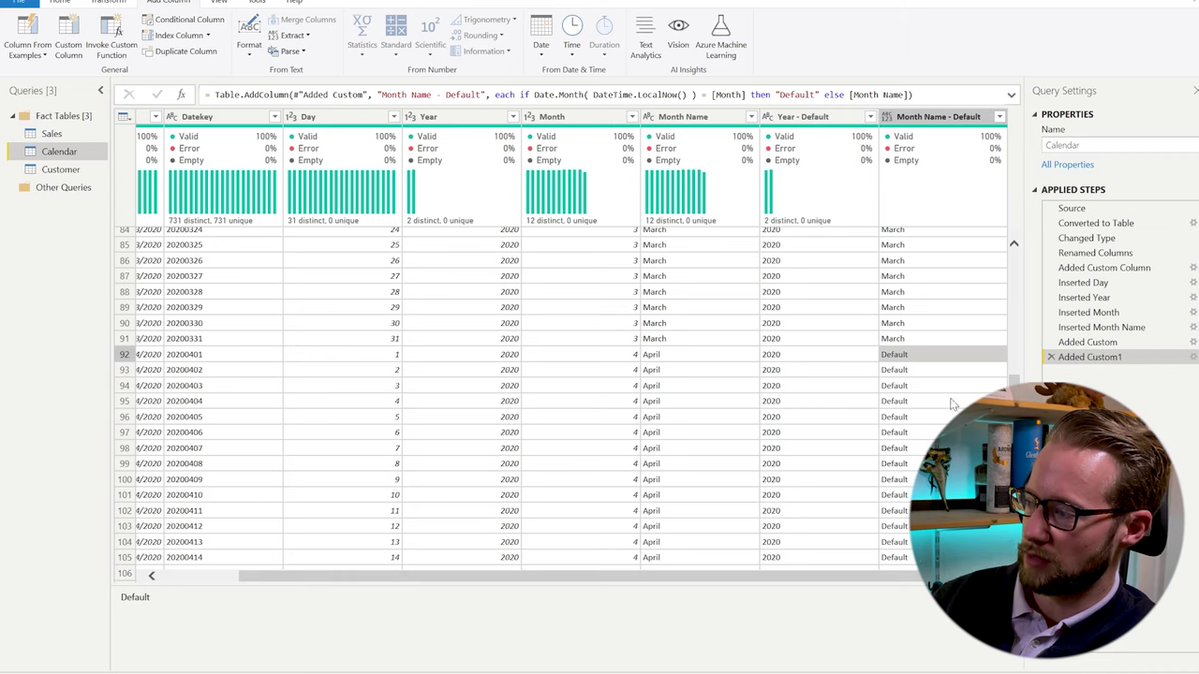
click(918, 371)
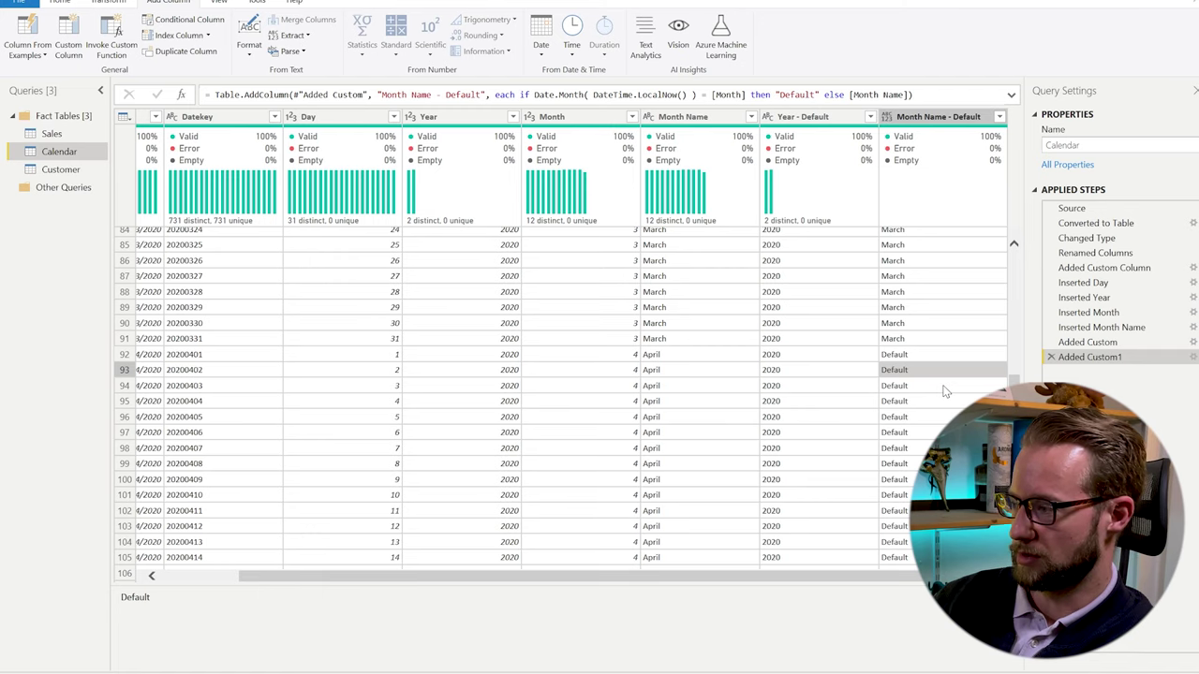
scroll(840, 396, up, 5)
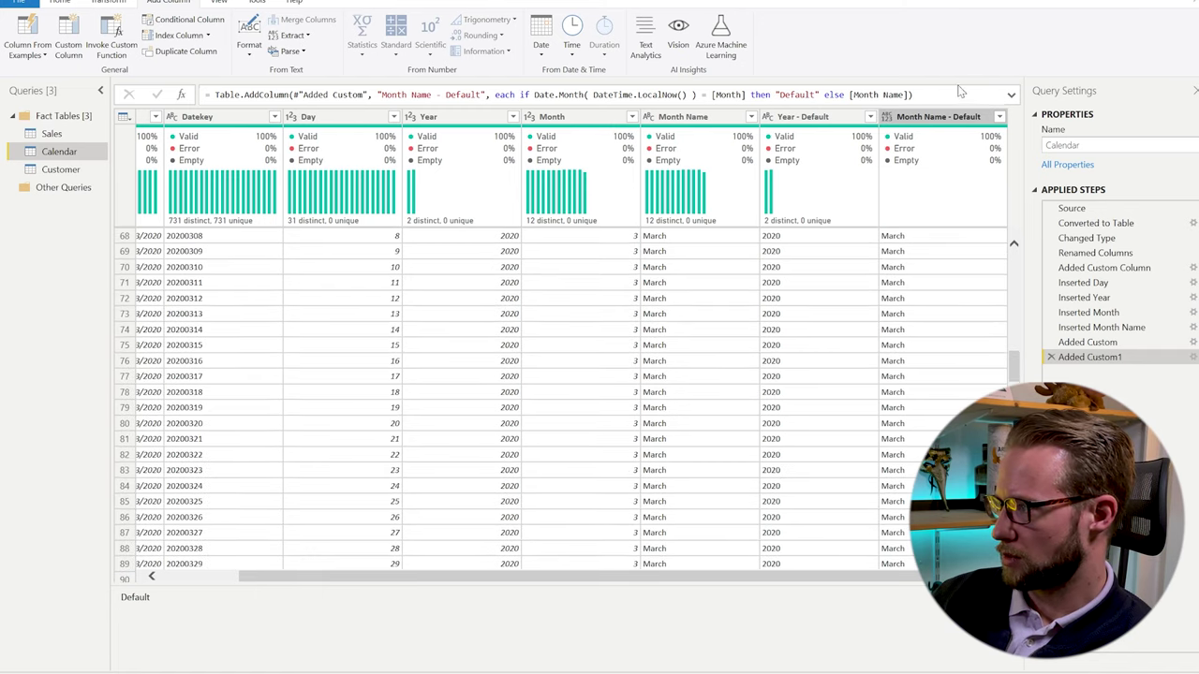
click(913, 94)
text(, type text)
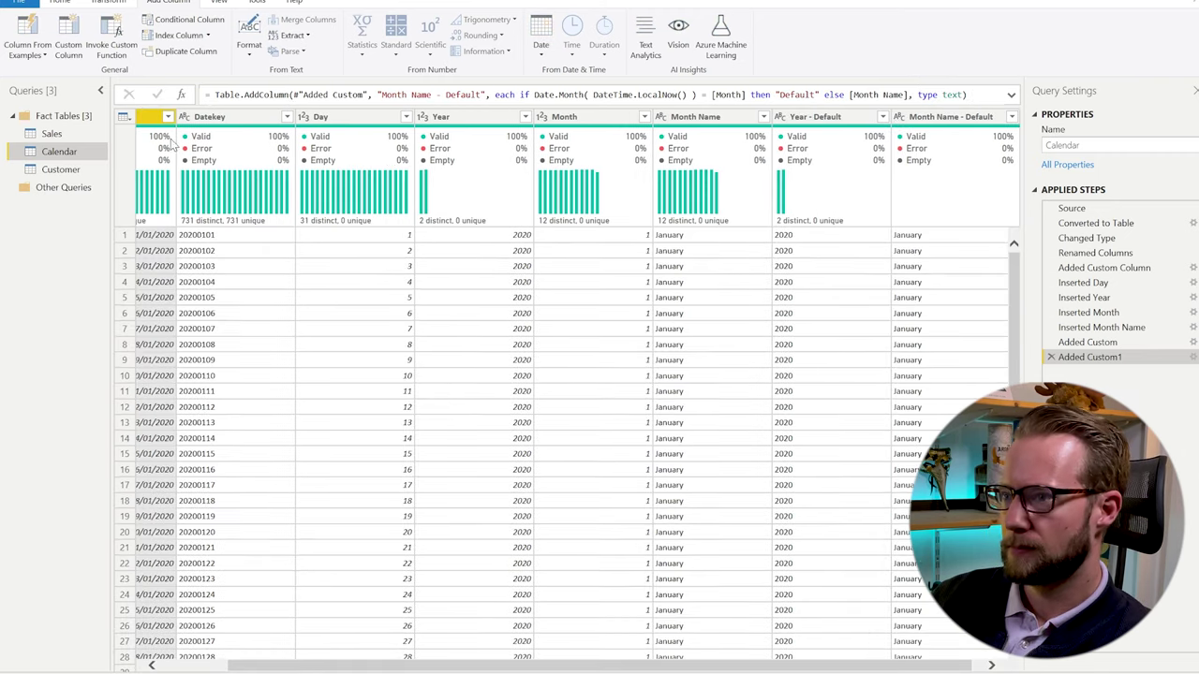
click(59, 1)
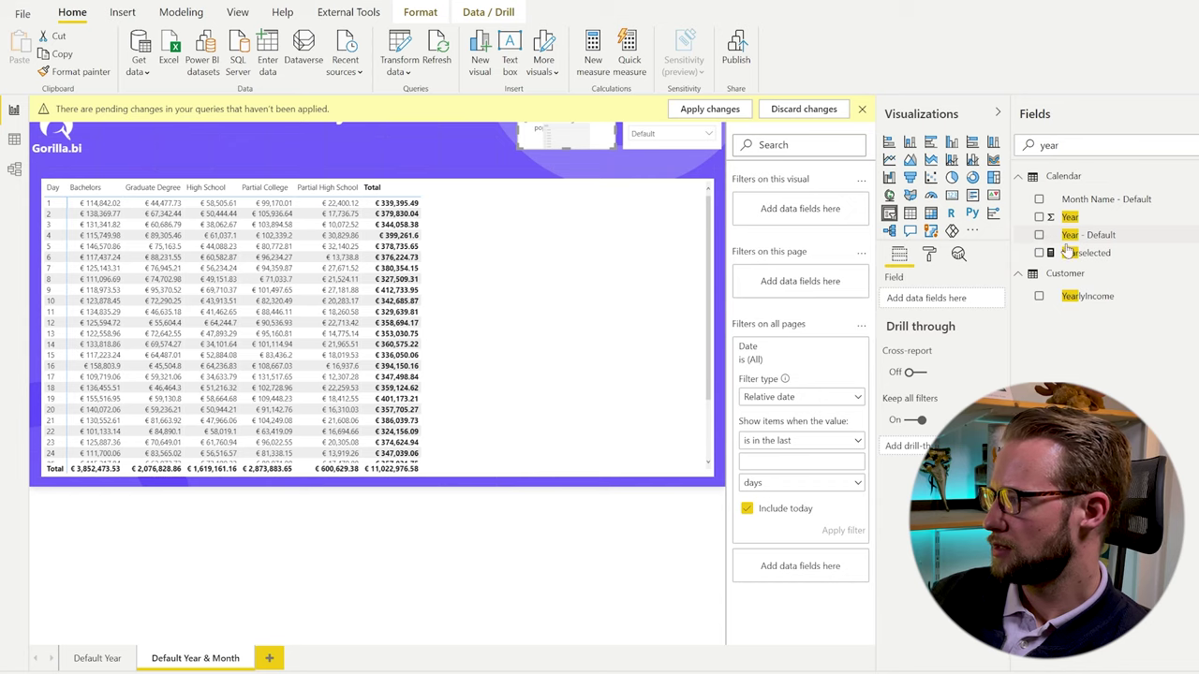
Assign Month Name - Default to the empty slicer beside the Year - Default slicer and select Default in it.
double_click(1049, 145)
text(month)
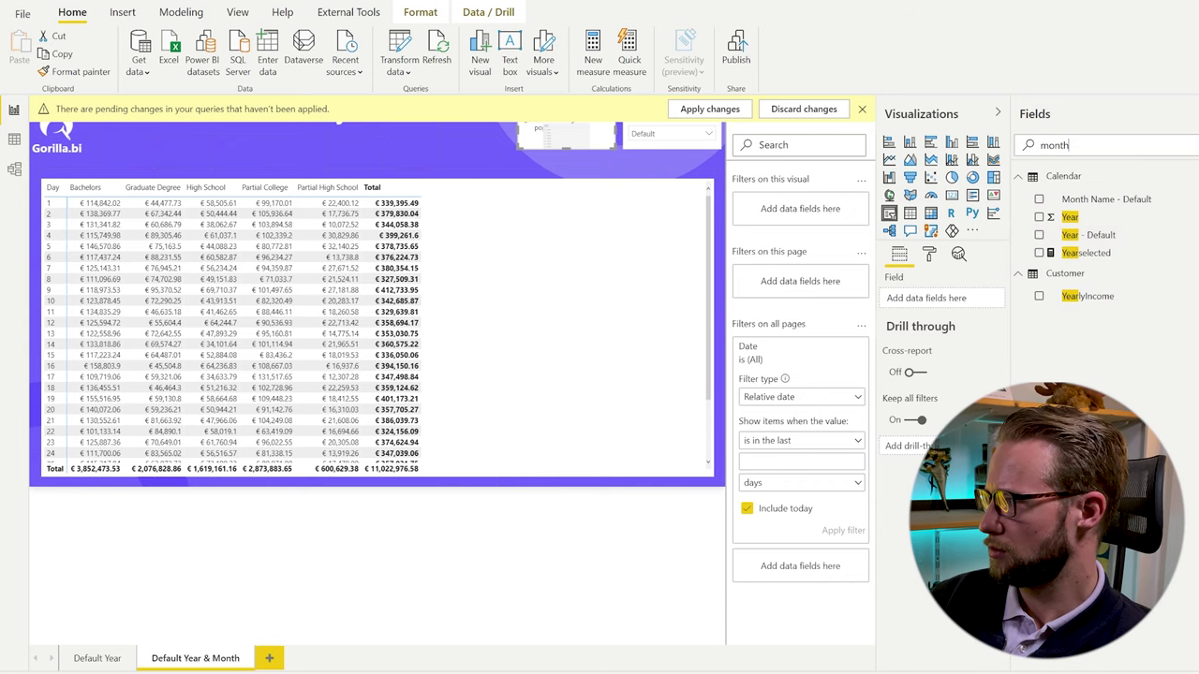
click(862, 108)
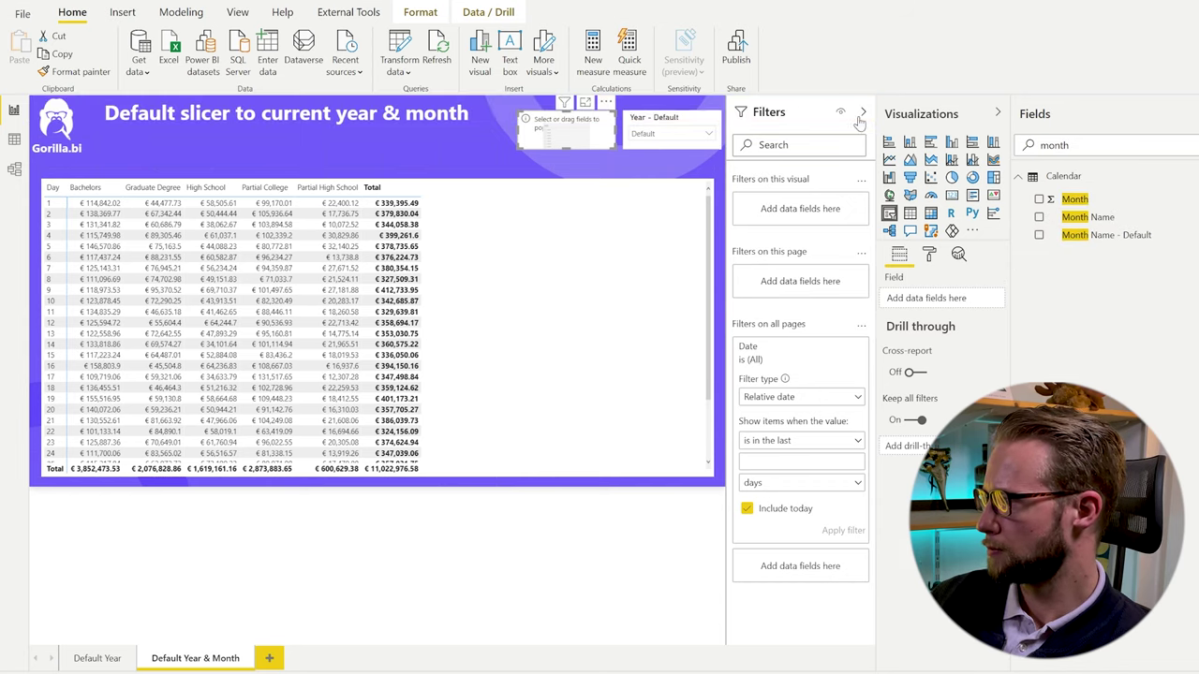
click(1035, 237)
click(1039, 237)
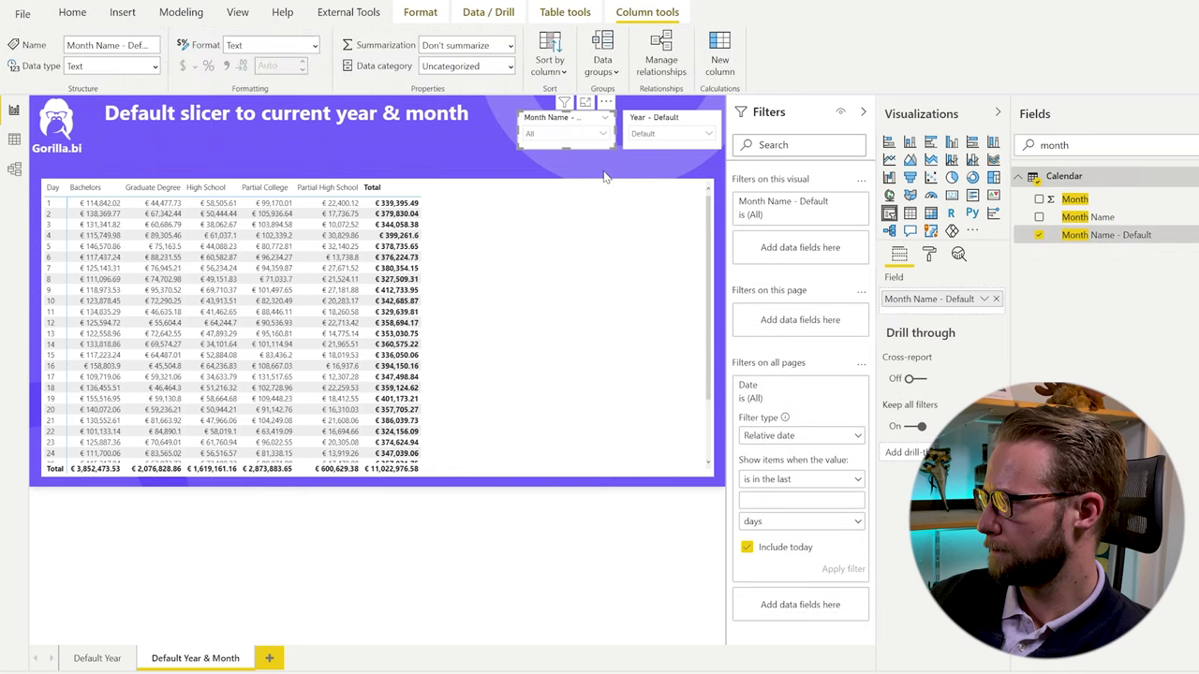
click(548, 133)
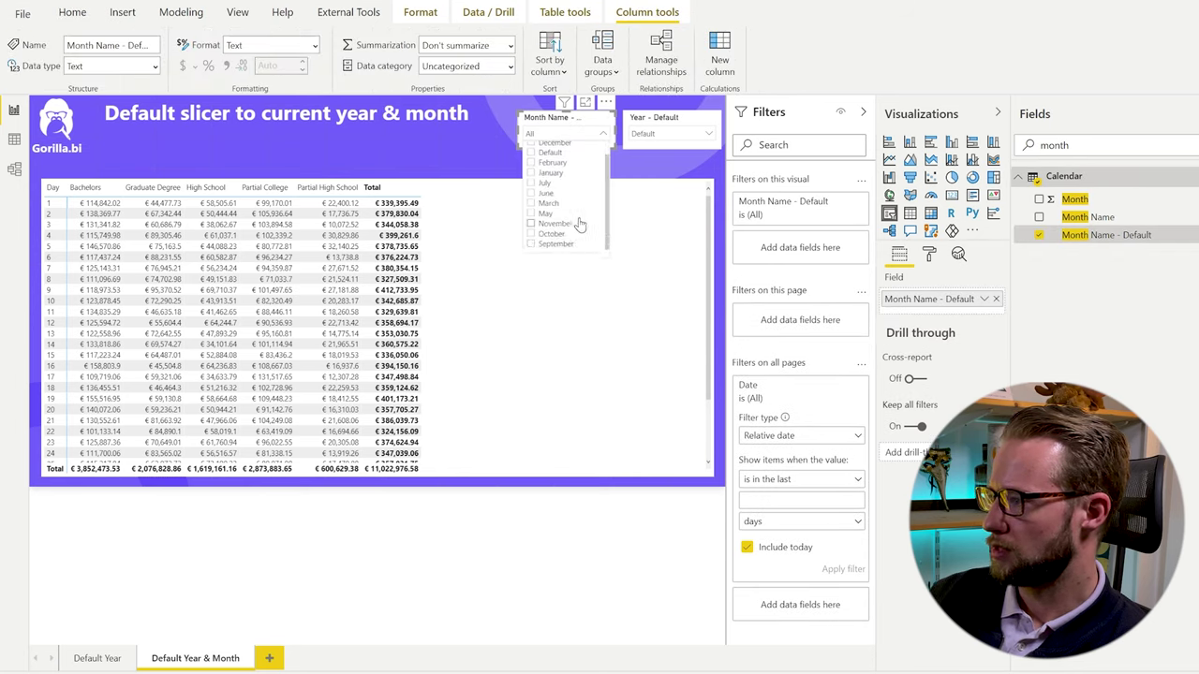
click(551, 167)
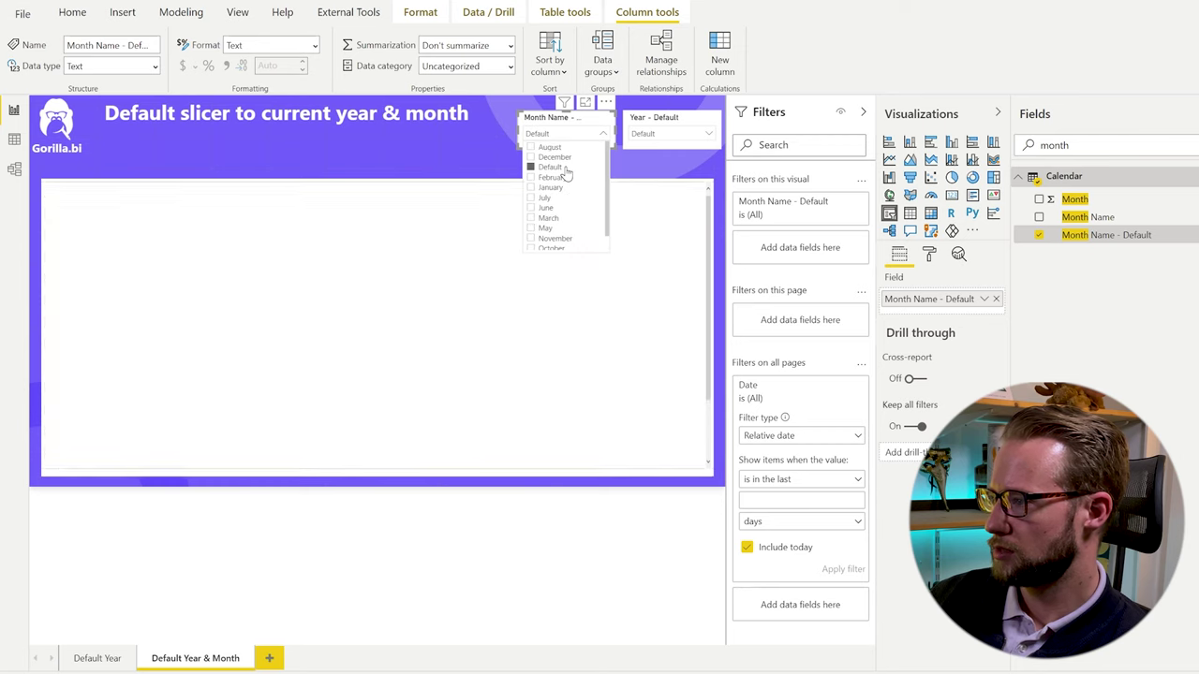
Sort the Month Name - Default column by Month in the data view and check the order in the report's month slicer.
click(15, 138)
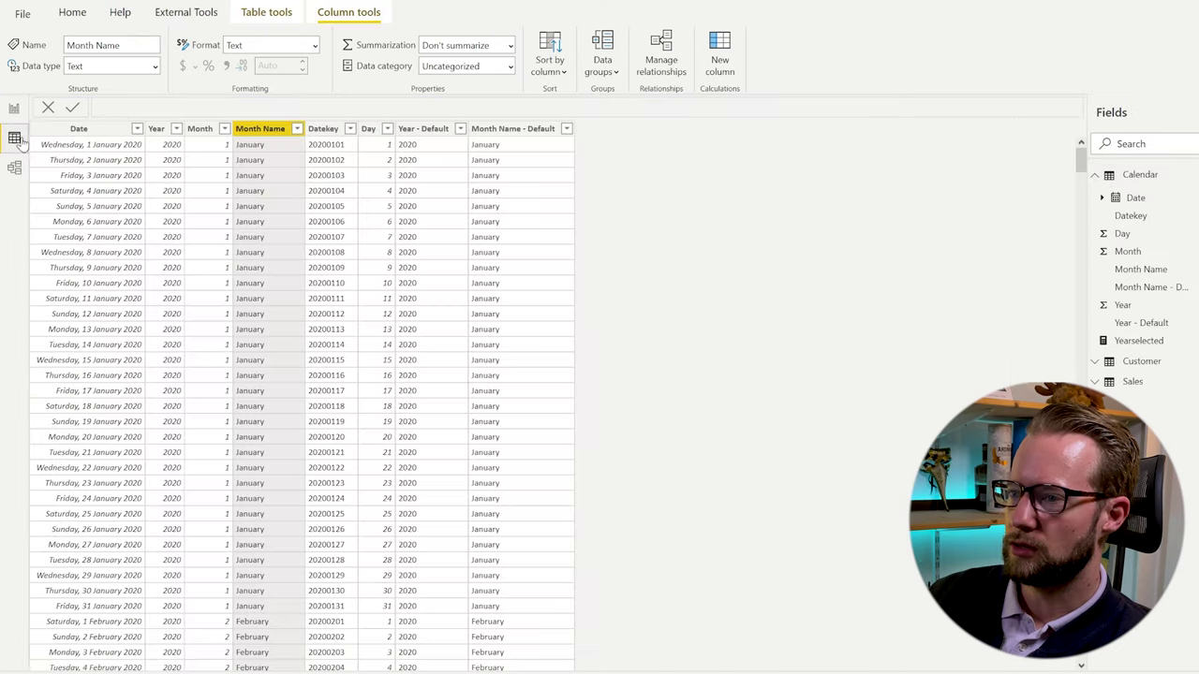
click(511, 132)
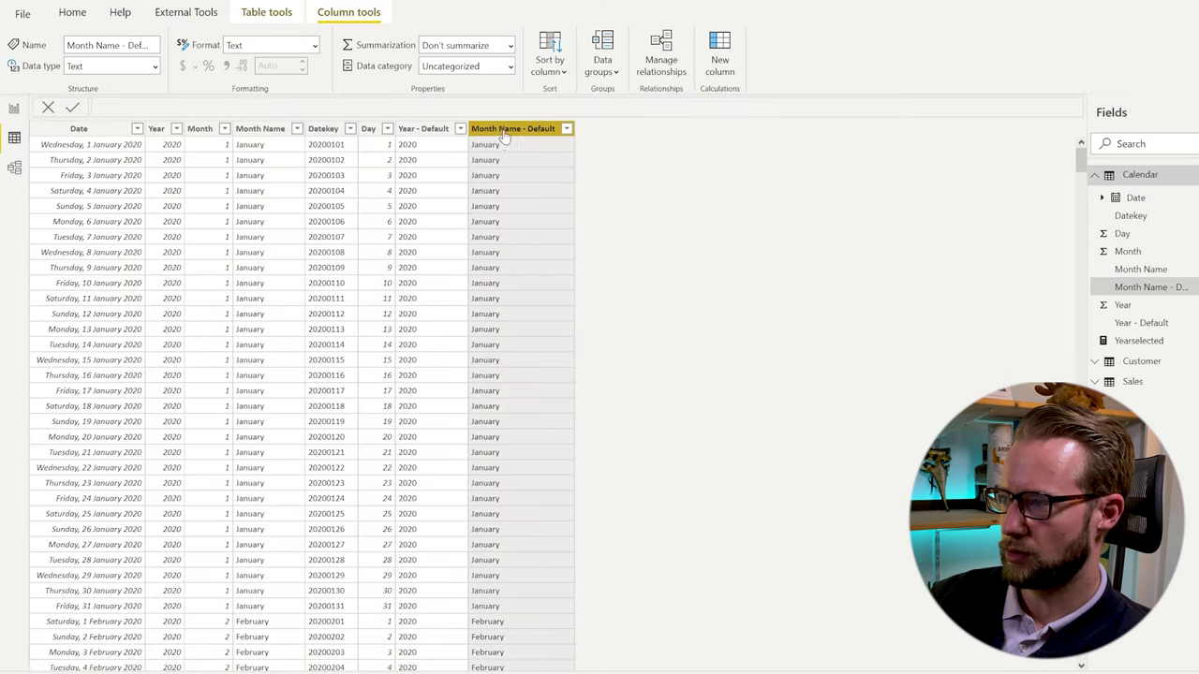
click(552, 66)
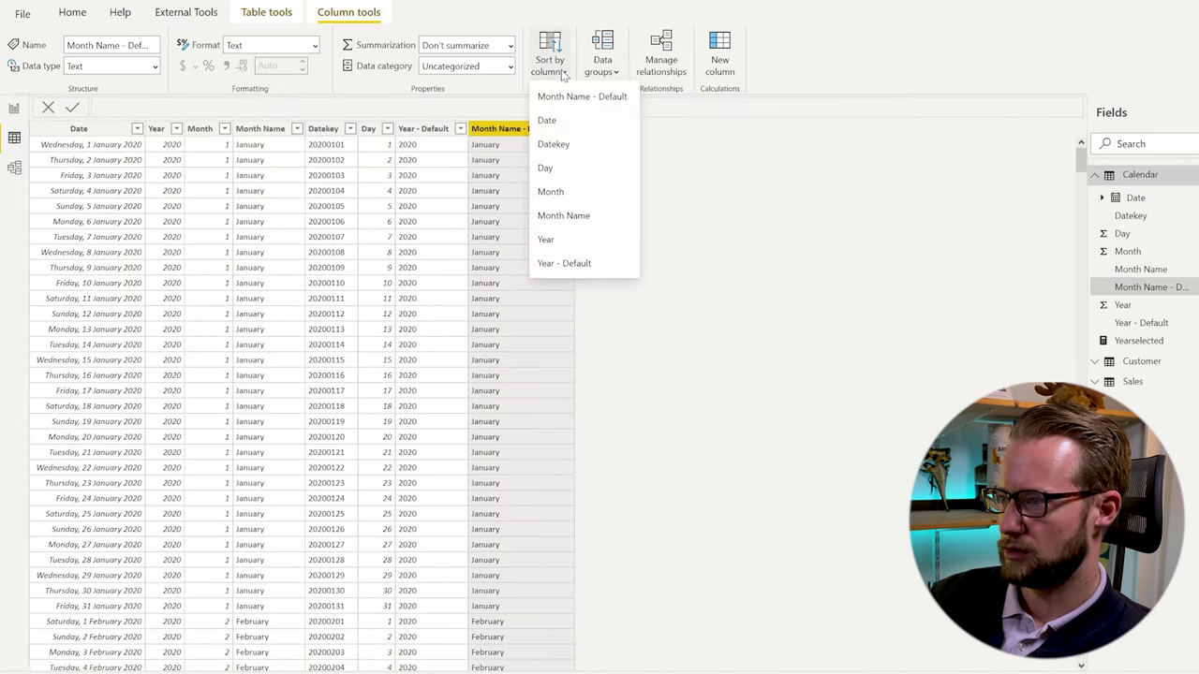
click(560, 191)
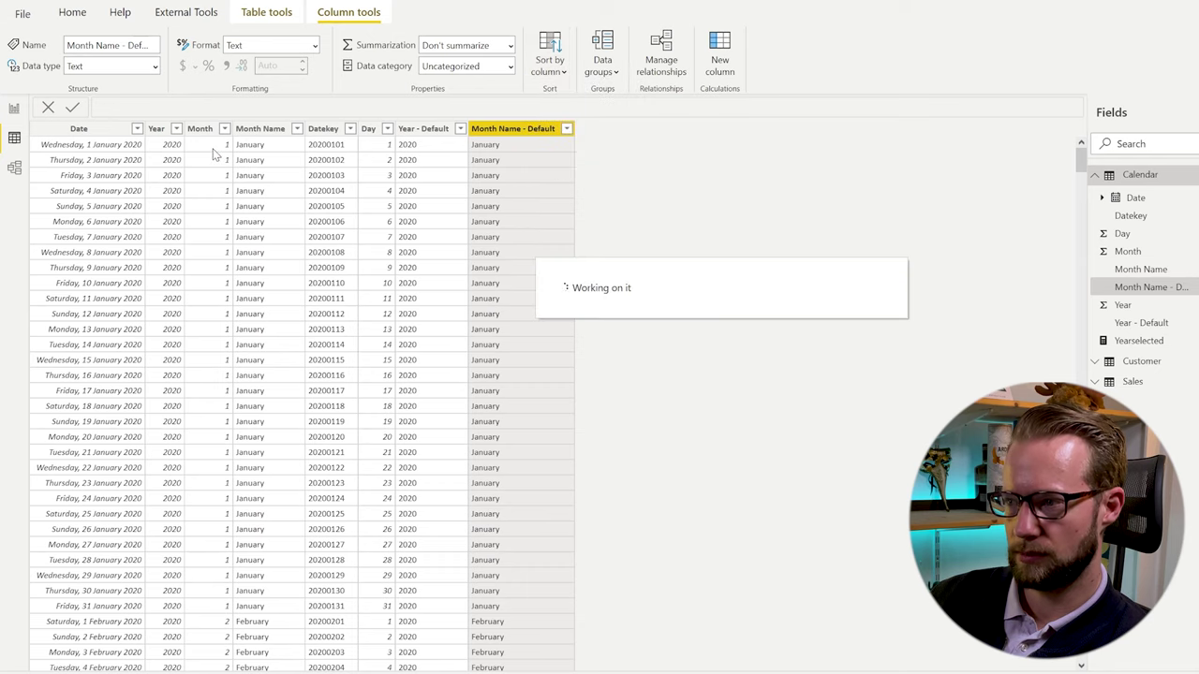
click(17, 111)
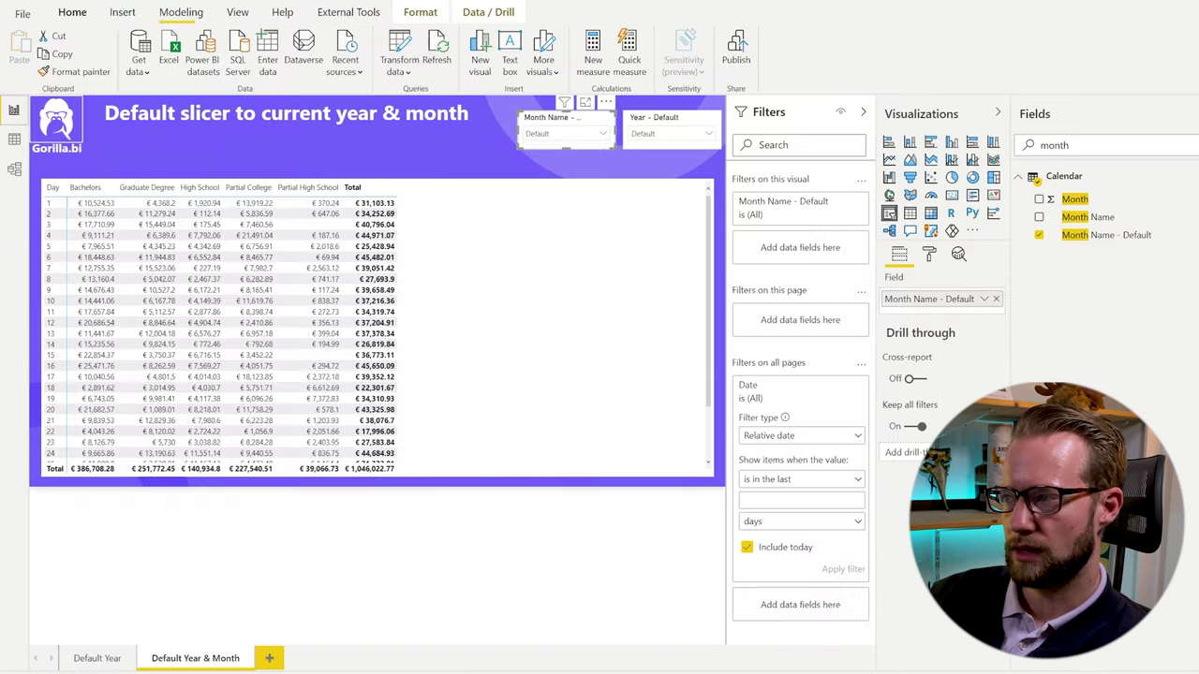
click(554, 134)
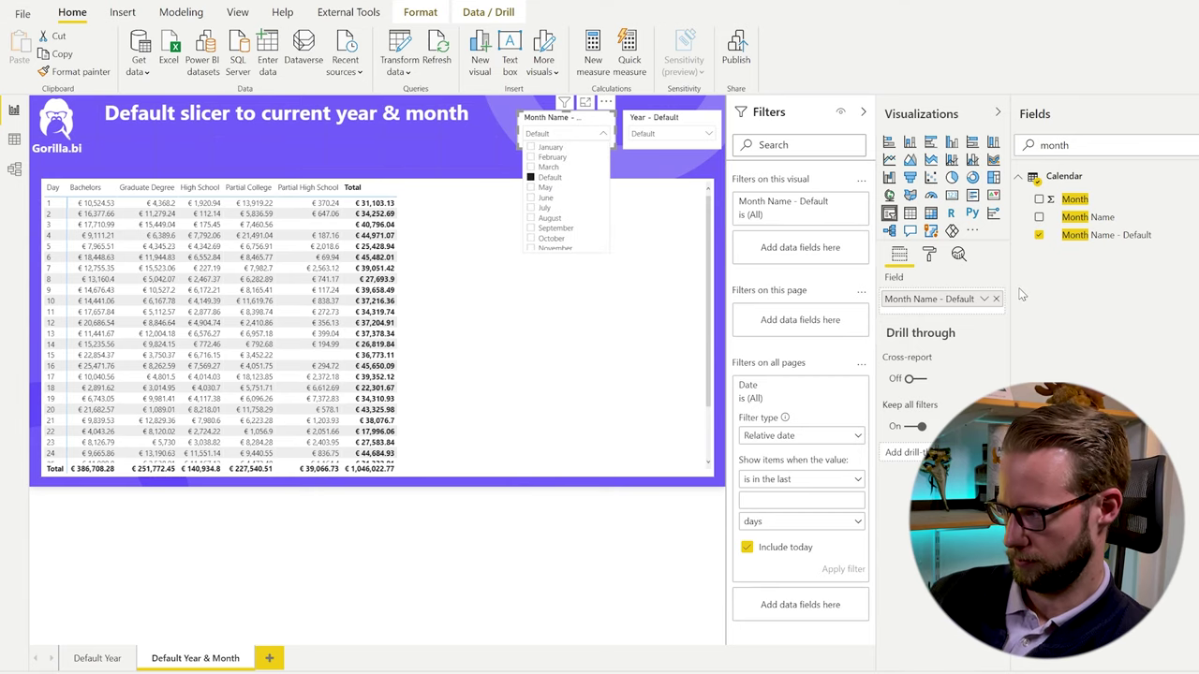
Rename the Month Name - Default field of the month slicer as Month for this visual.
double_click(980, 298)
text(N)
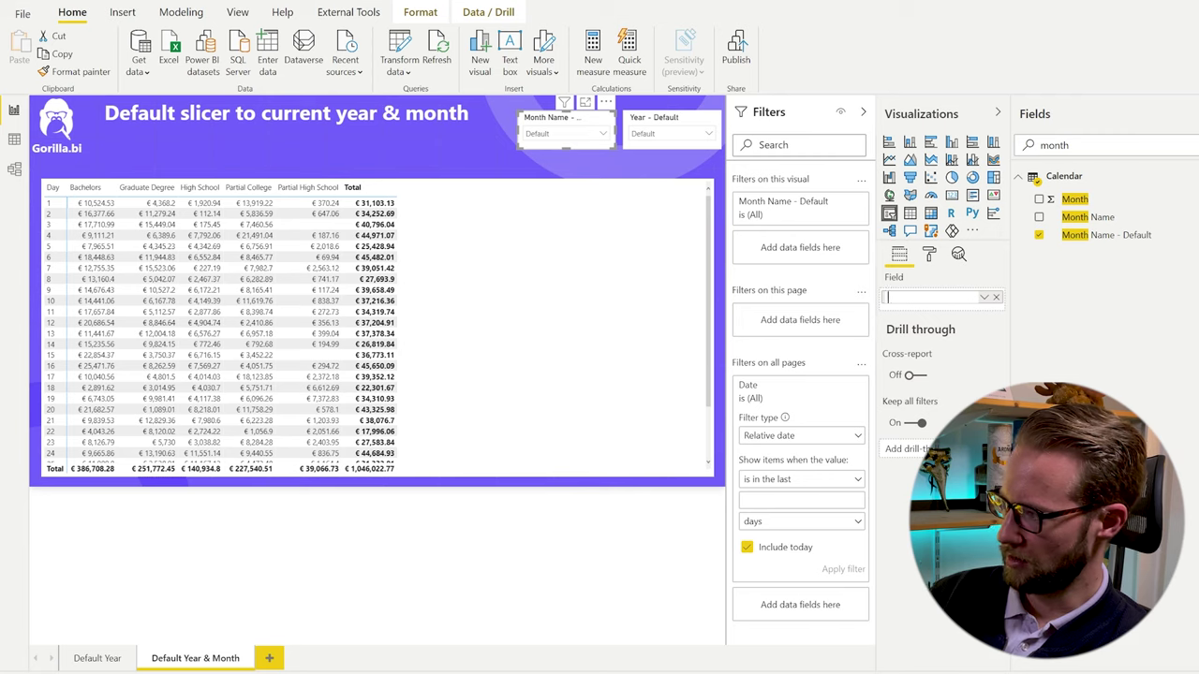
text(onth)
key(Return)
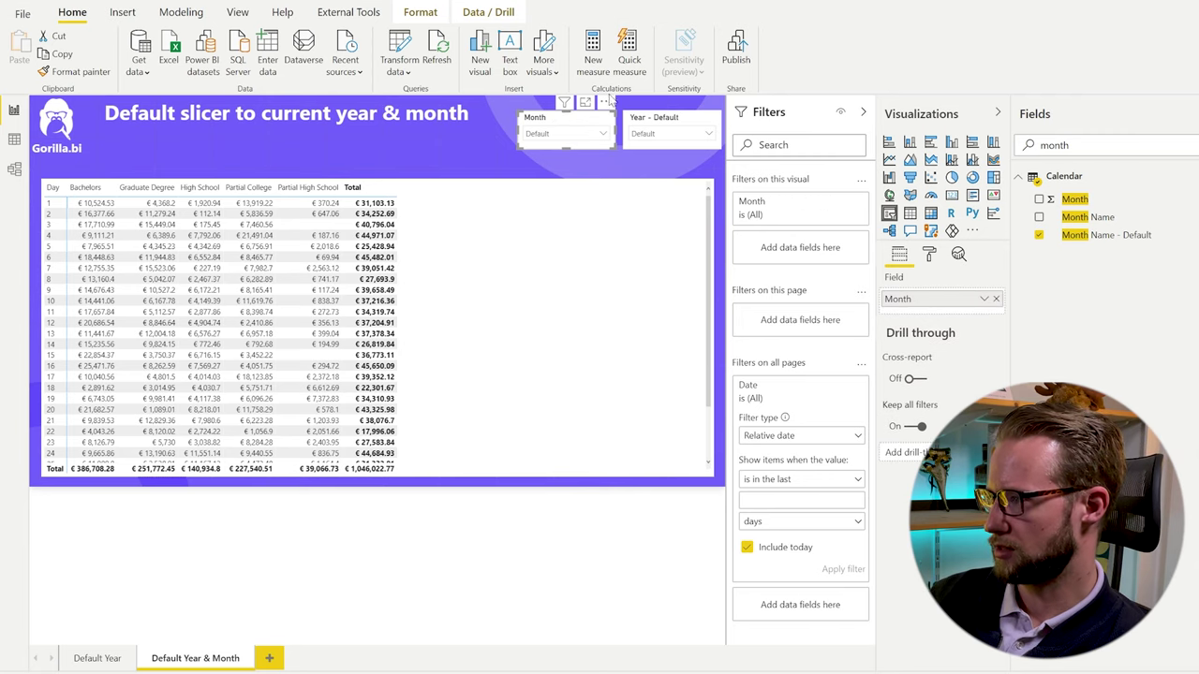
Rename the Year - Default field of the year slicer as Year and clear the selection on the page.
click(661, 126)
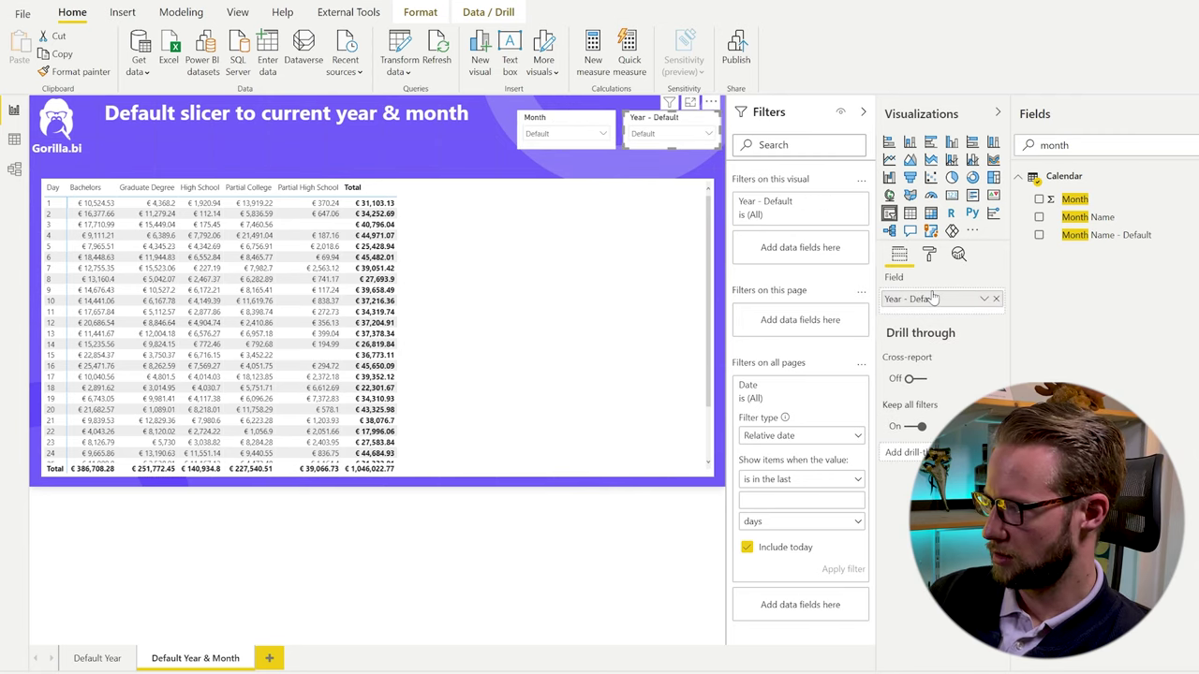
double_click(925, 298)
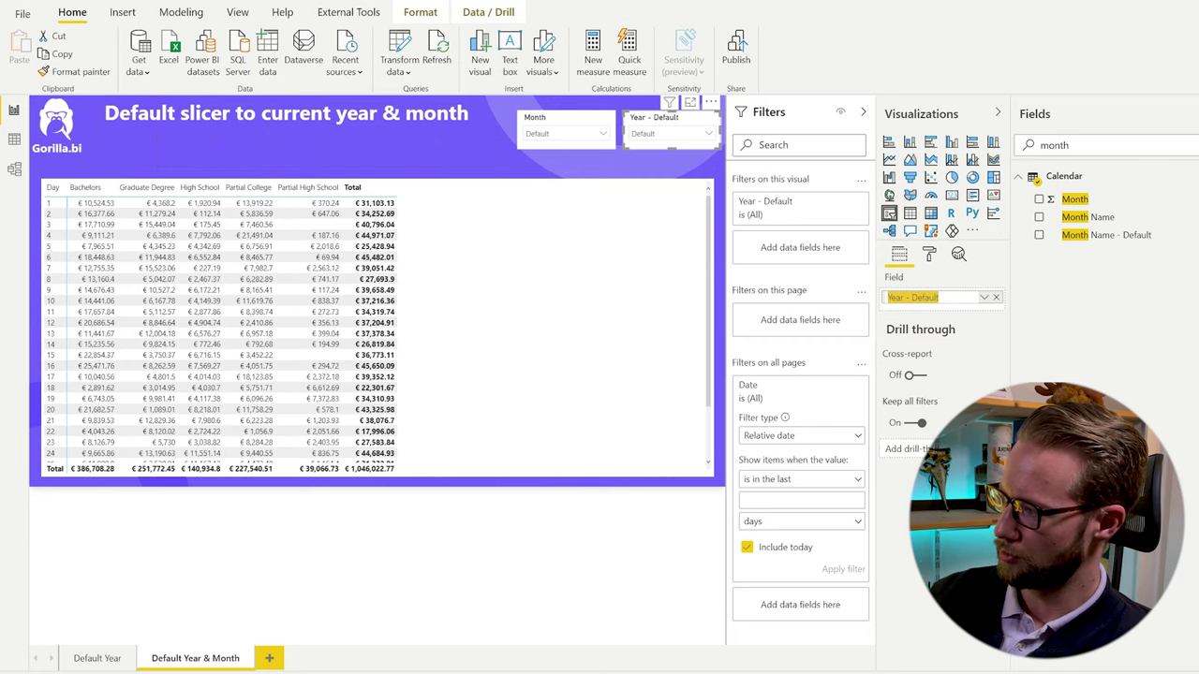
text(Year)
key(Return)
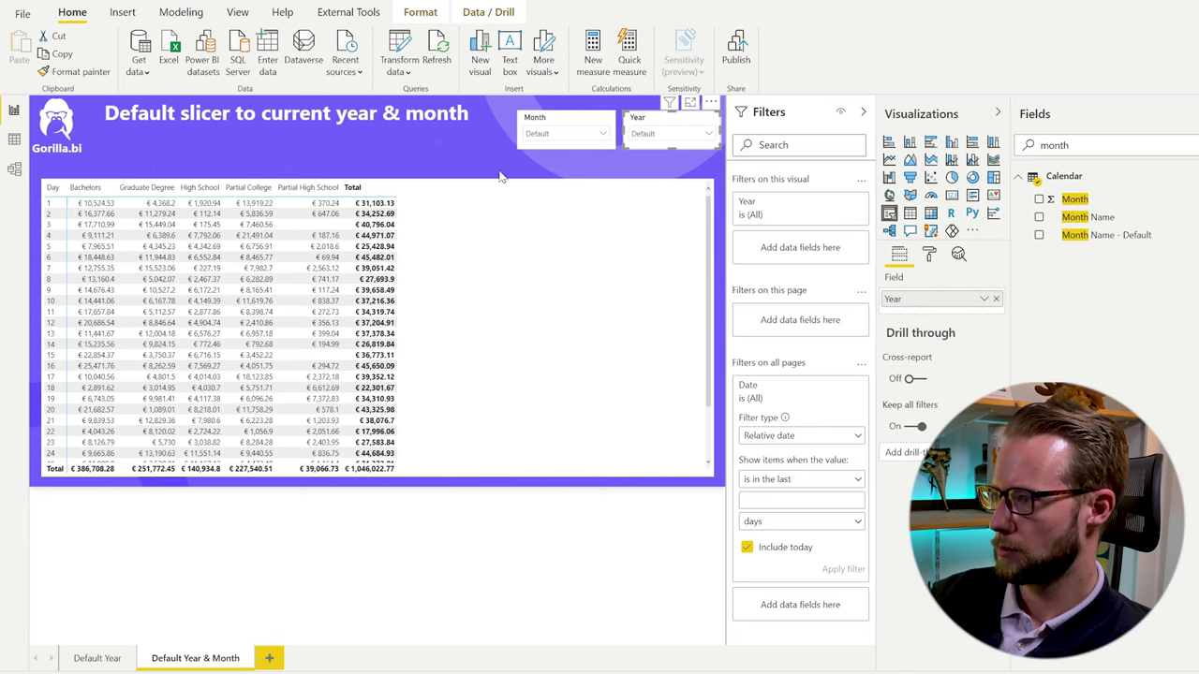
click(421, 156)
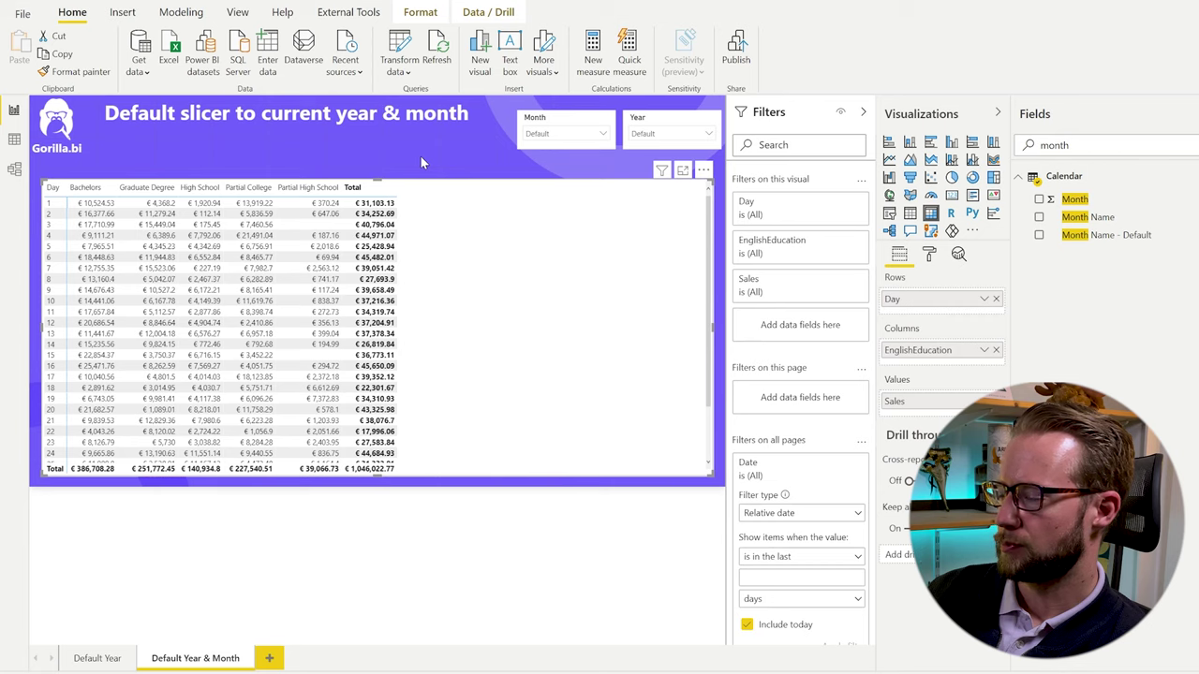
key(Escape)
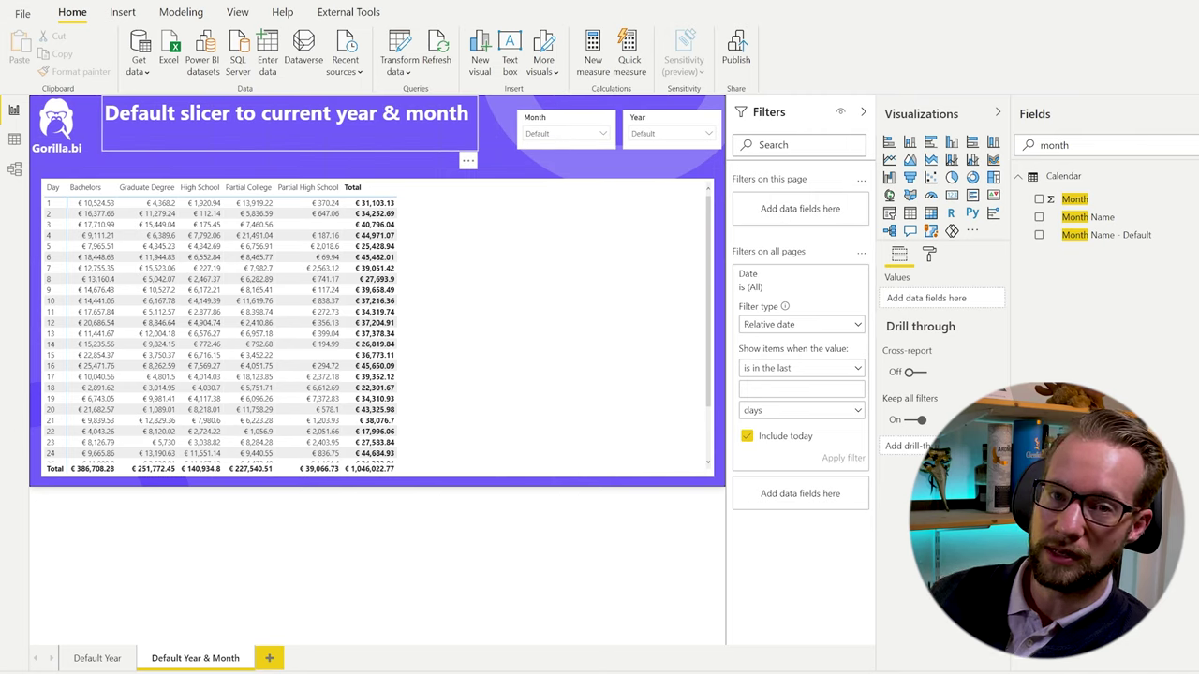
Shift the Month and Year slicers slightly to the left along the report header, keeping them side by side.
click(571, 127)
drag(568, 124, 521, 125)
click(652, 127)
drag(654, 126, 632, 129)
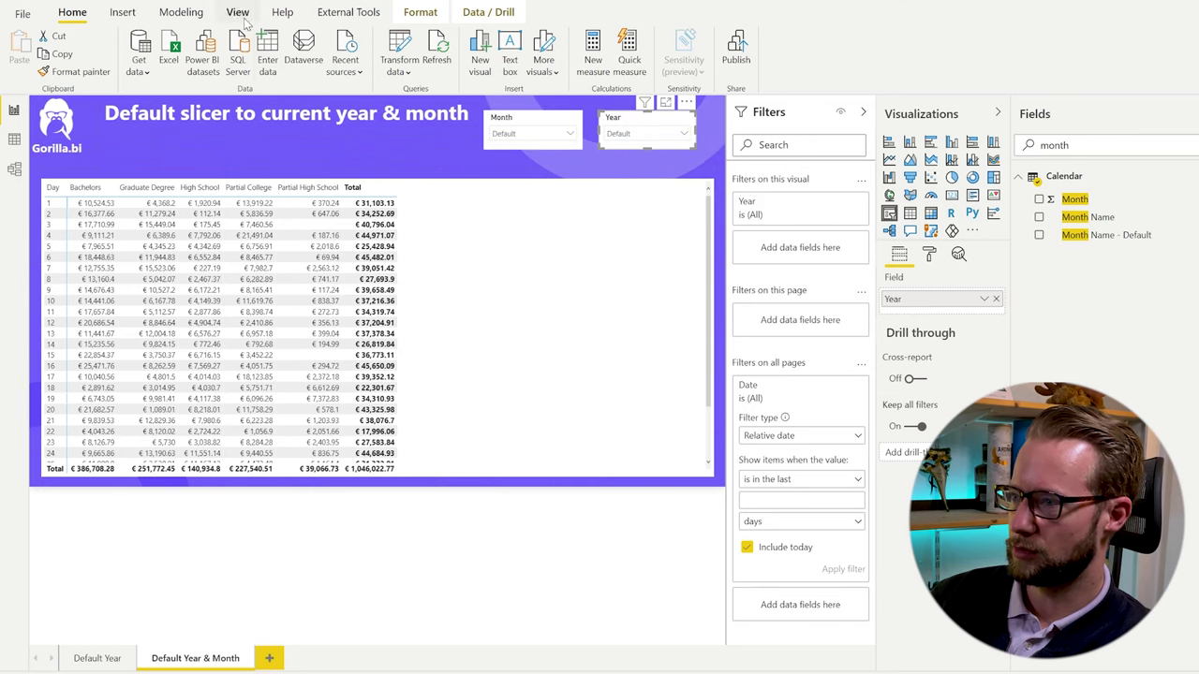
In the Calendar query's Month Name - Default custom column formula, append a second copy of the current-month condition joined with and.
click(401, 51)
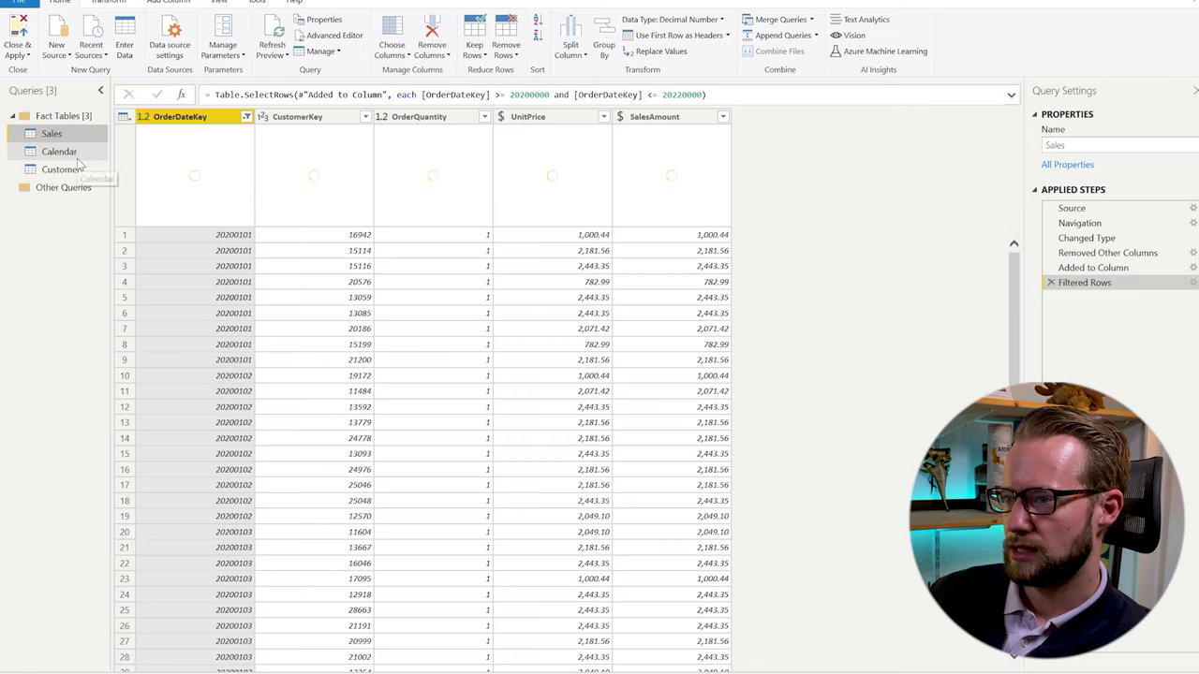
click(62, 151)
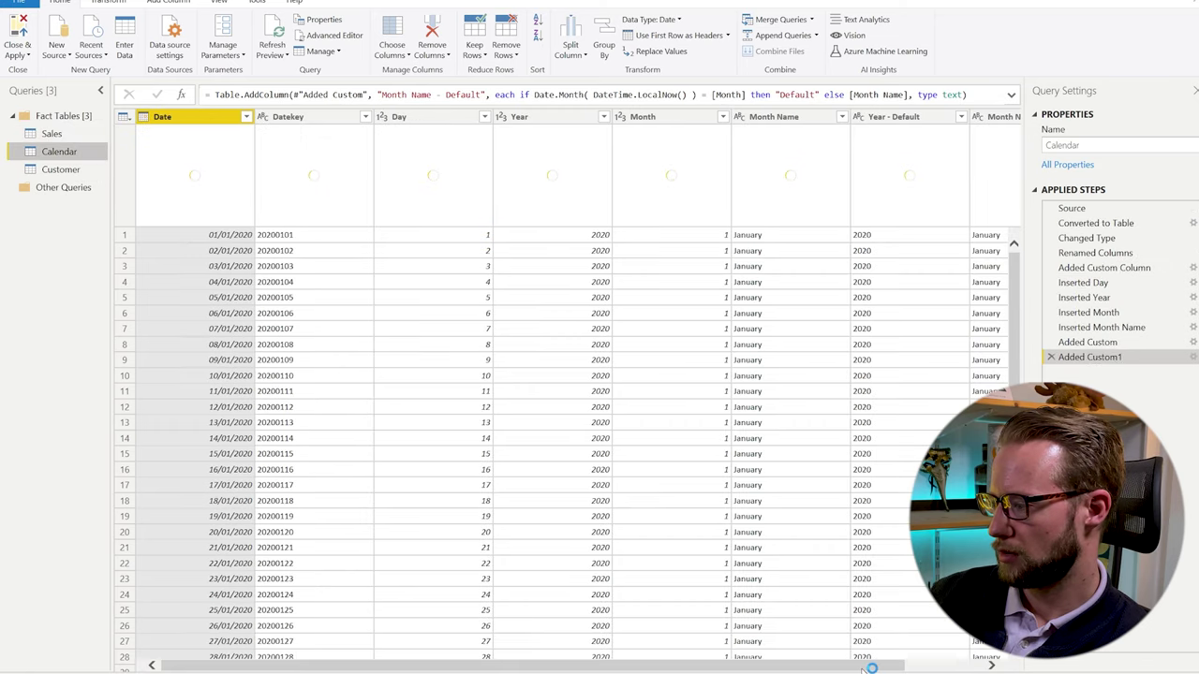
drag(876, 667, 967, 667)
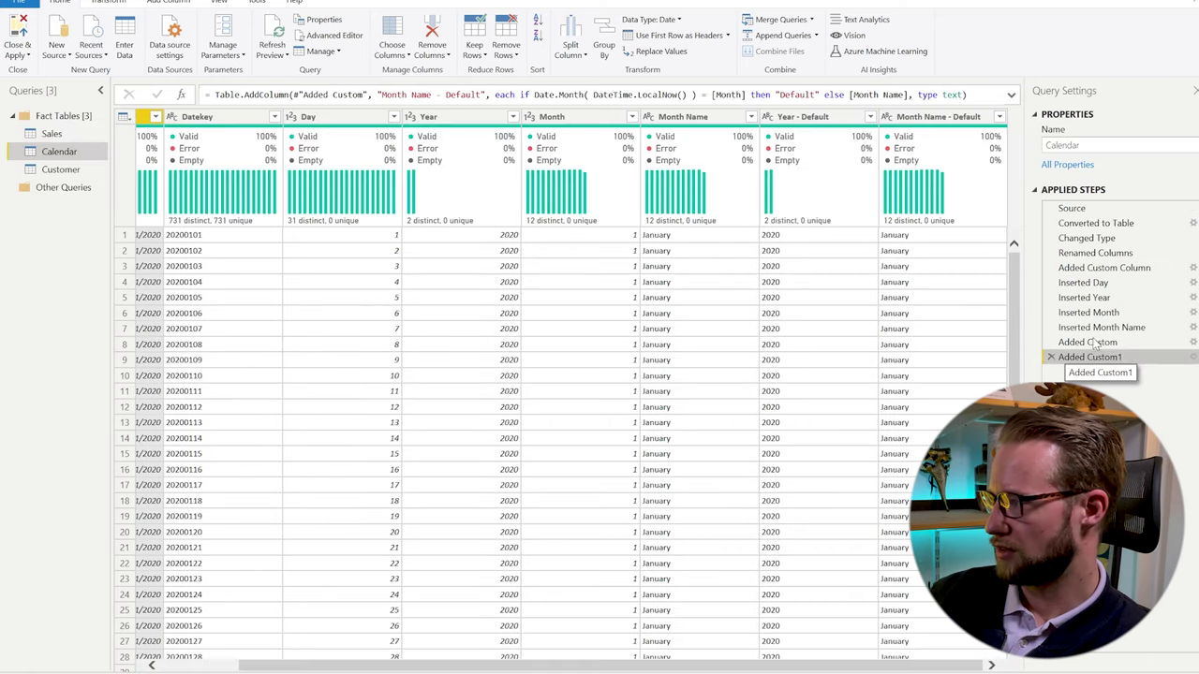
click(1192, 365)
click(392, 293)
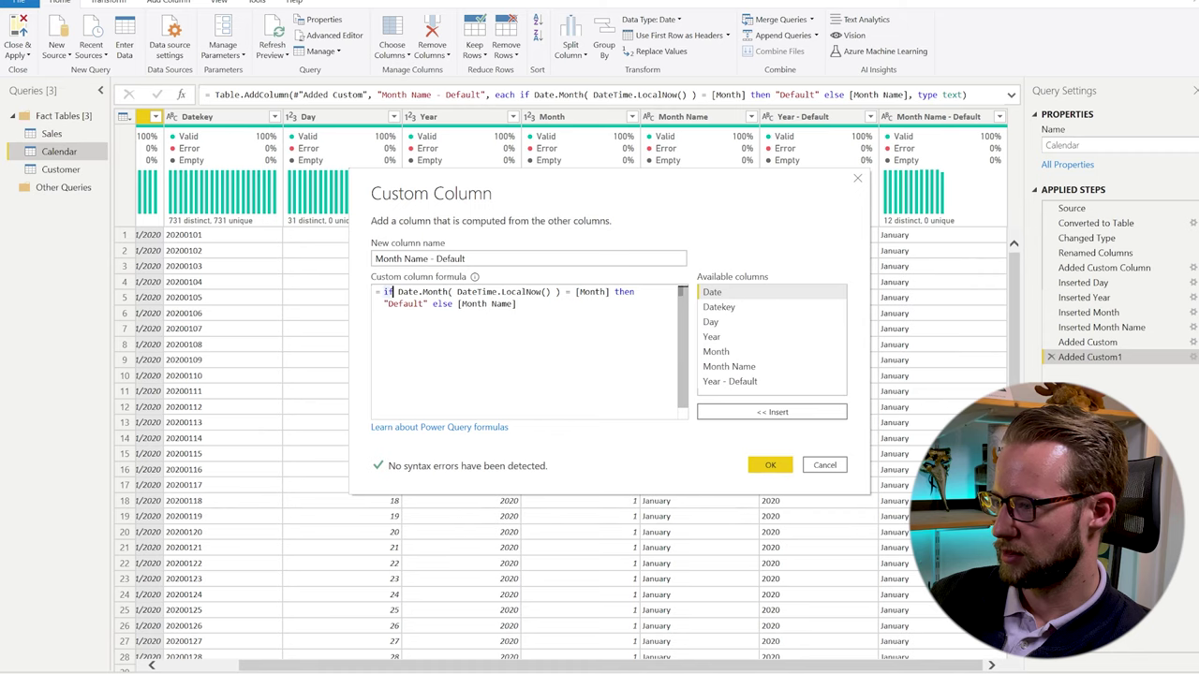
drag(397, 292, 609, 292)
key(ctrl+c)
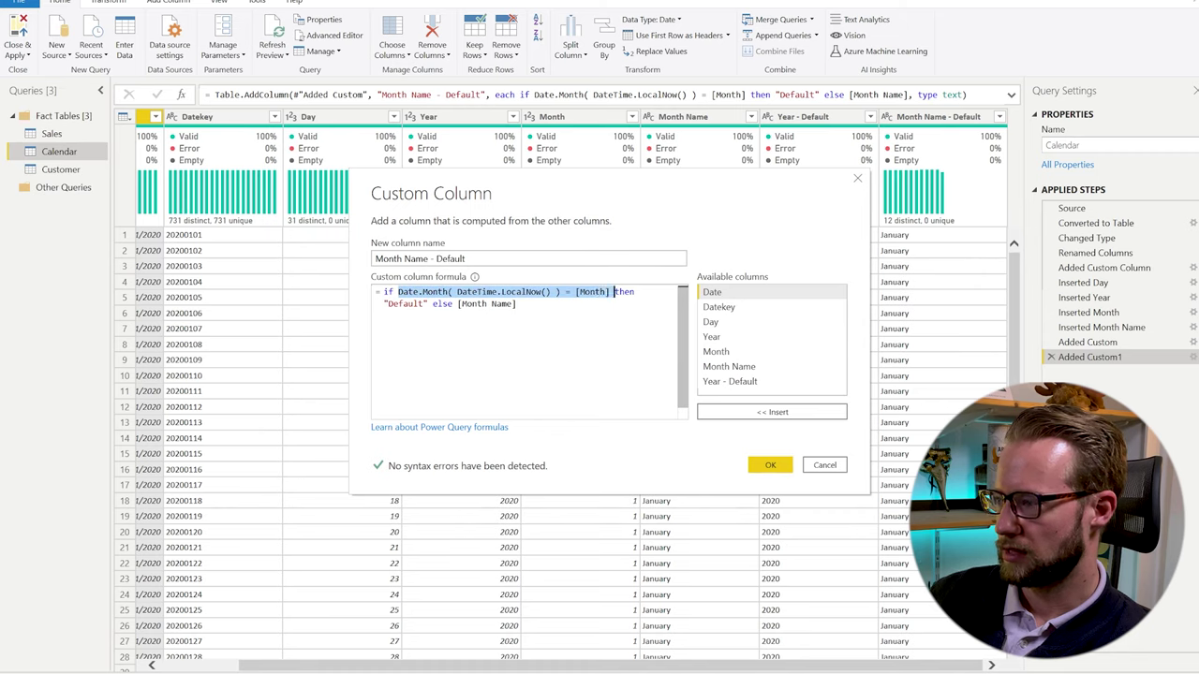
click(616, 292)
text(and)
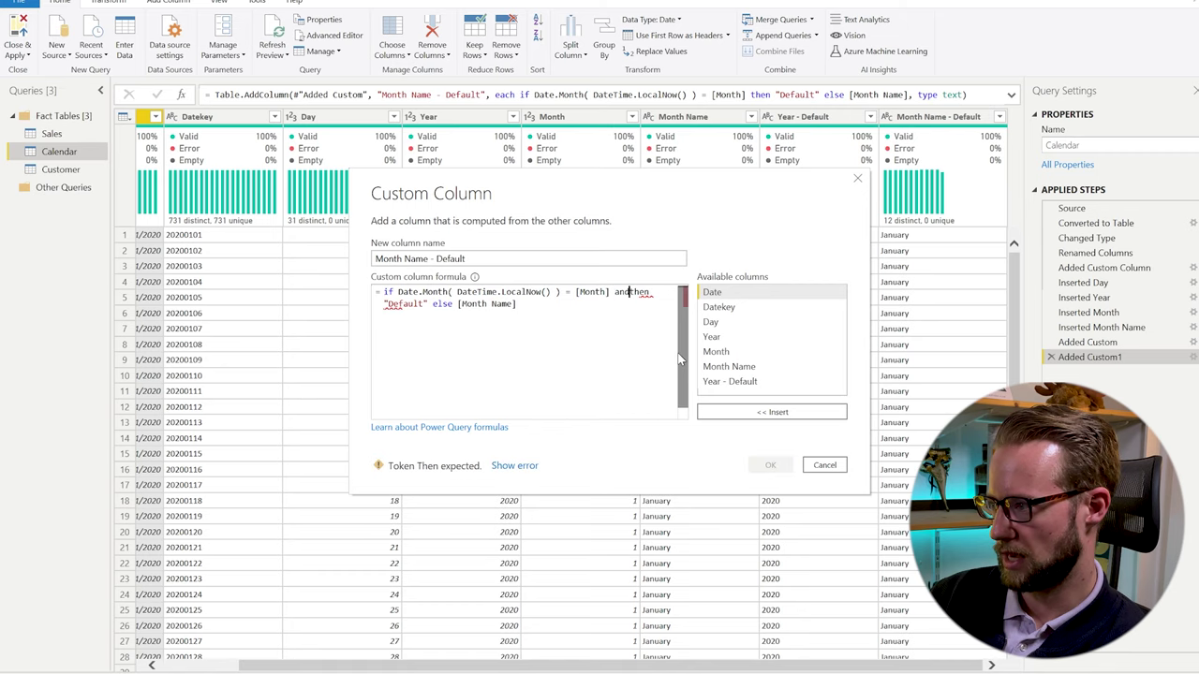
key(ctrl+v)
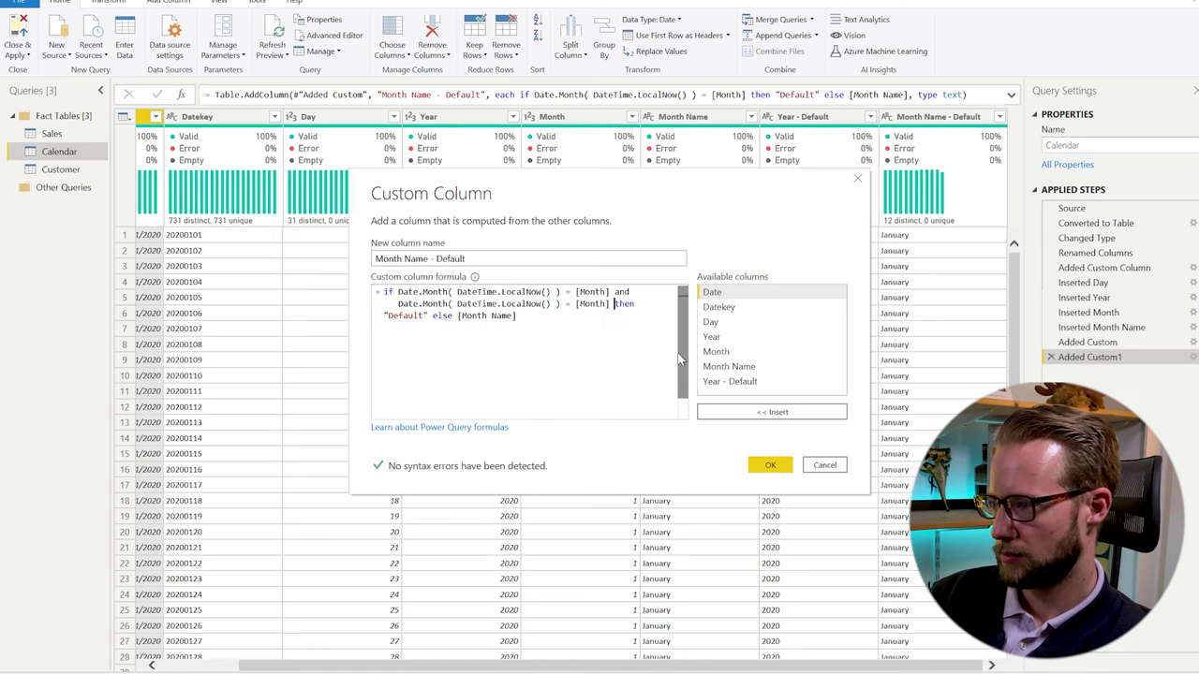
Change the copied condition to Date.Year( DateTime.LocalNow() ) = [Year], apply the formula and check the column's distinct values.
double_click(432, 303)
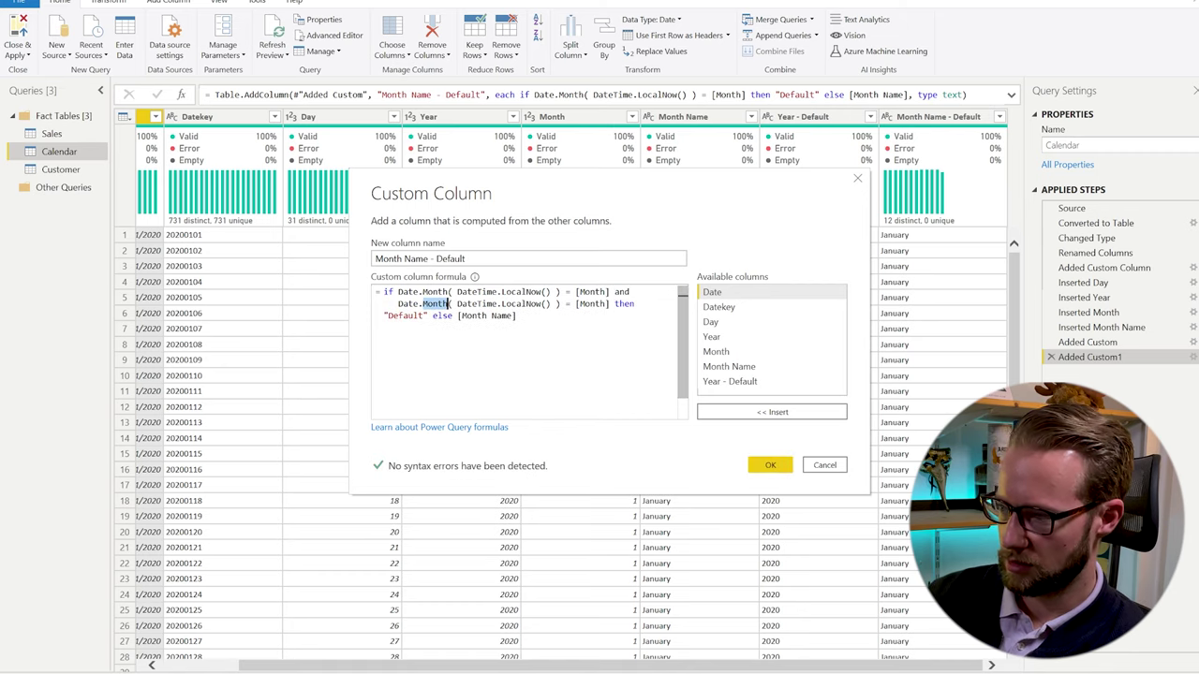
text(Year)
double_click(590, 304)
double_click(593, 304)
text(Year)
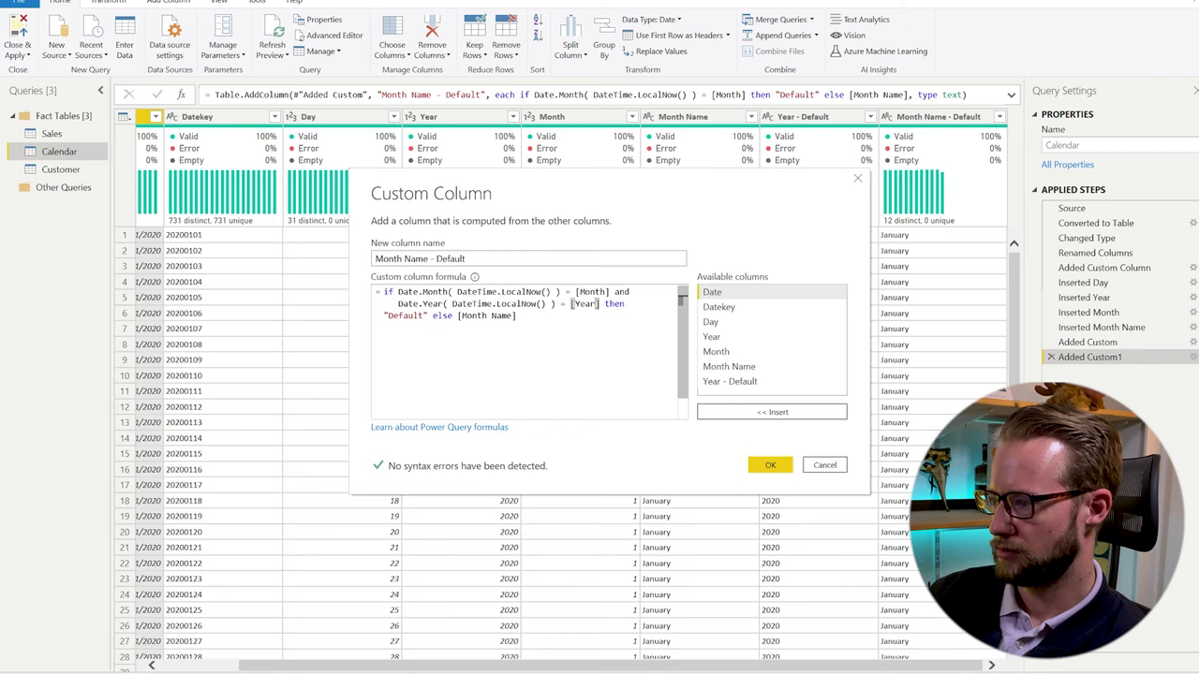
click(769, 465)
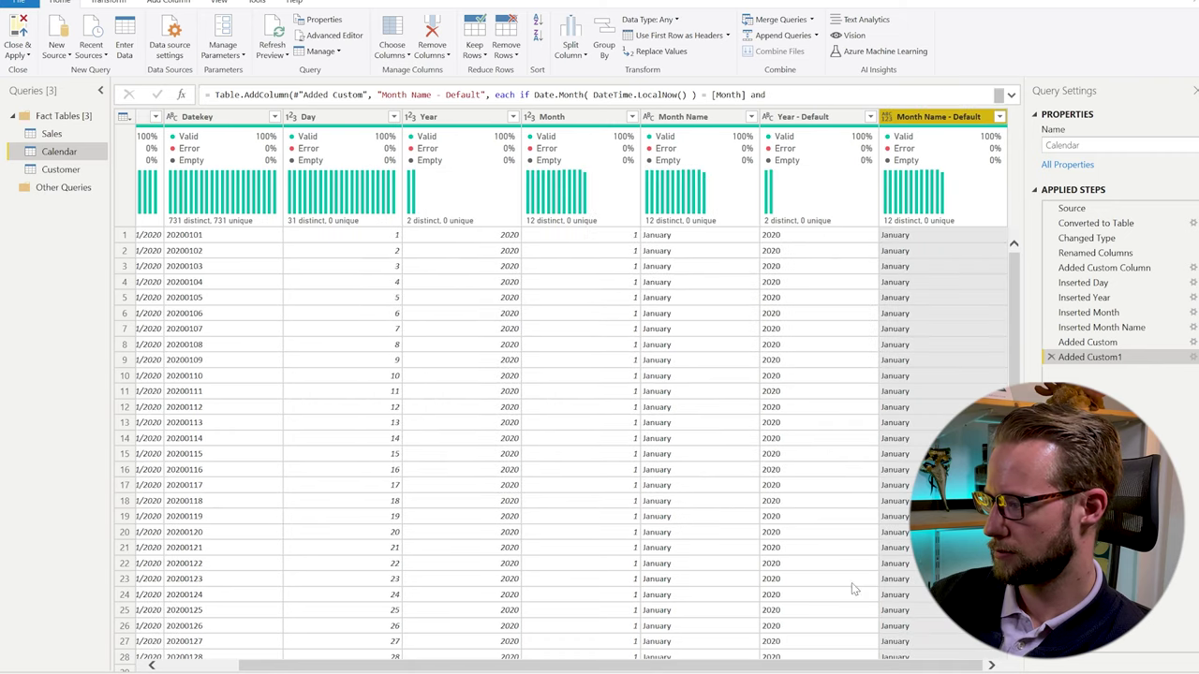
click(1000, 118)
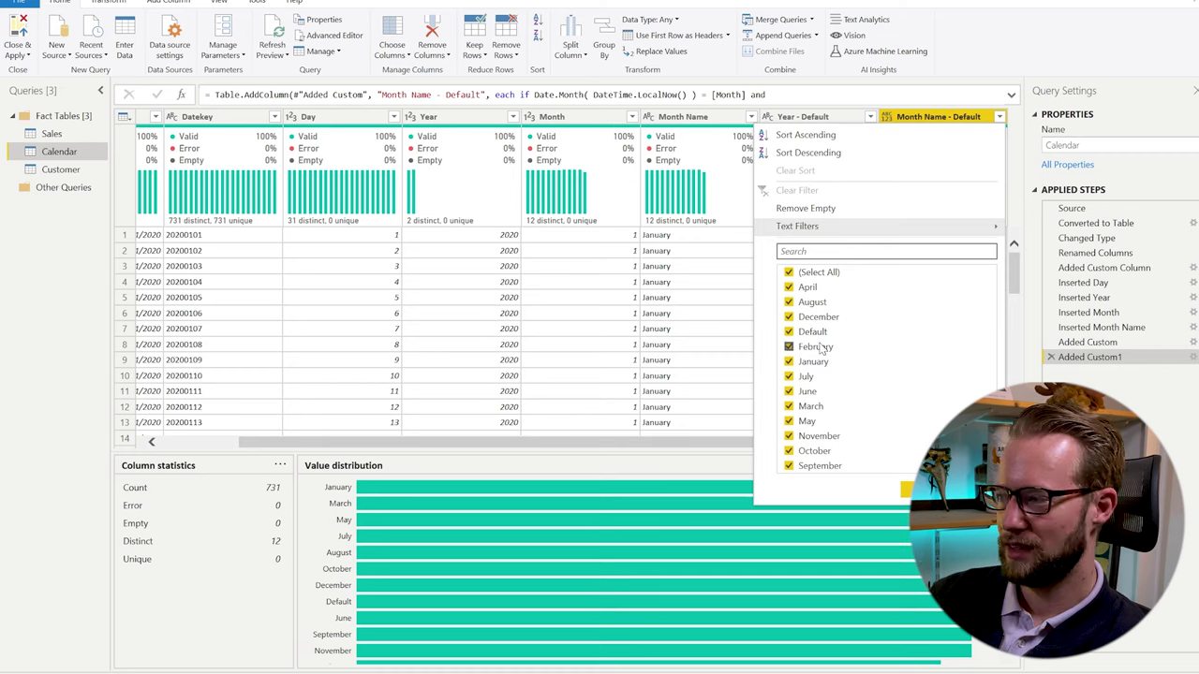
key(Escape)
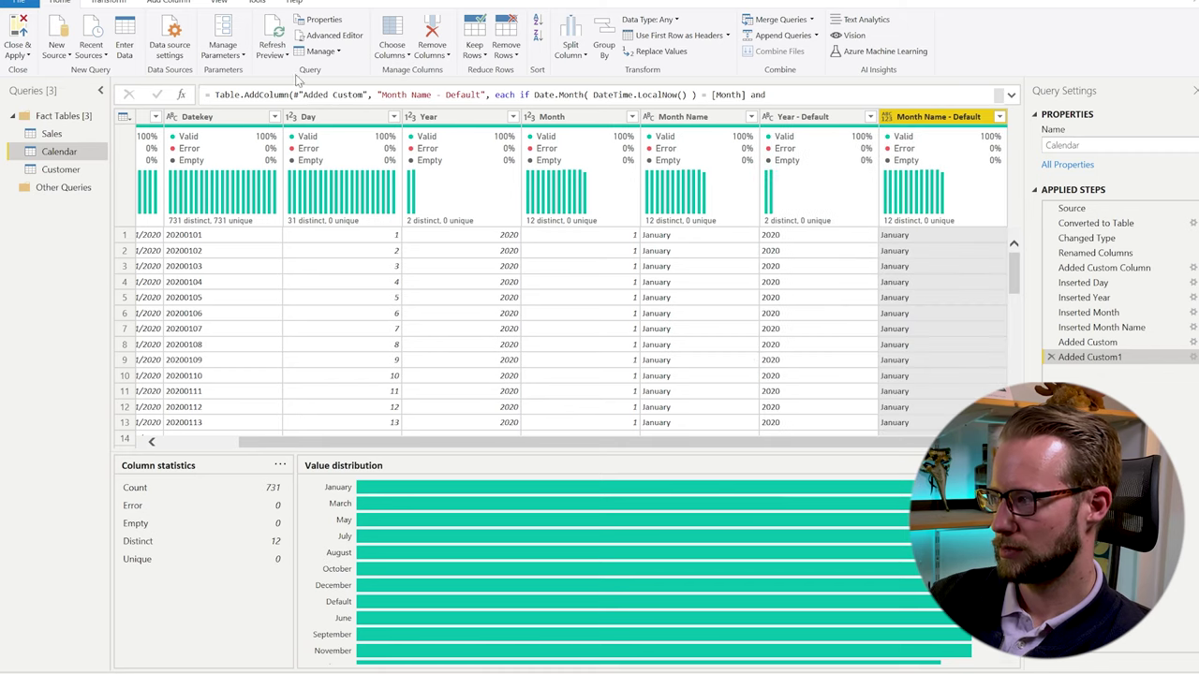
Add type text as the Month Name - Default column's data type in its formula and apply the query changes to the report.
click(999, 96)
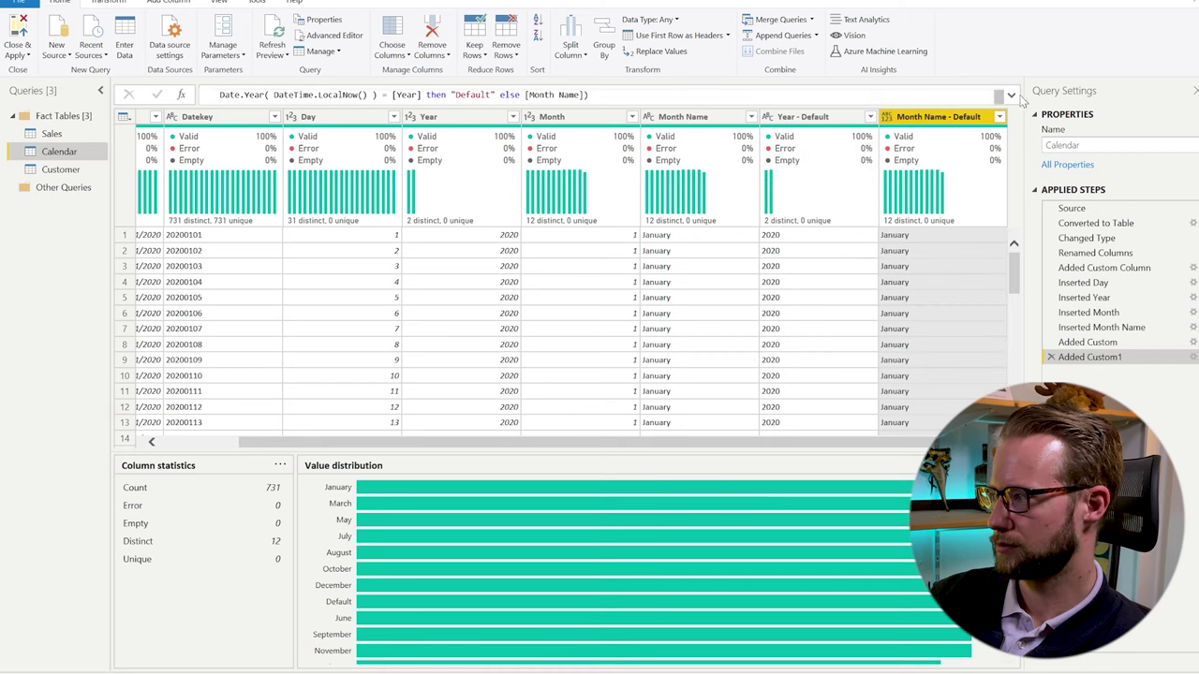
key(BackSpace)
text(, type text)
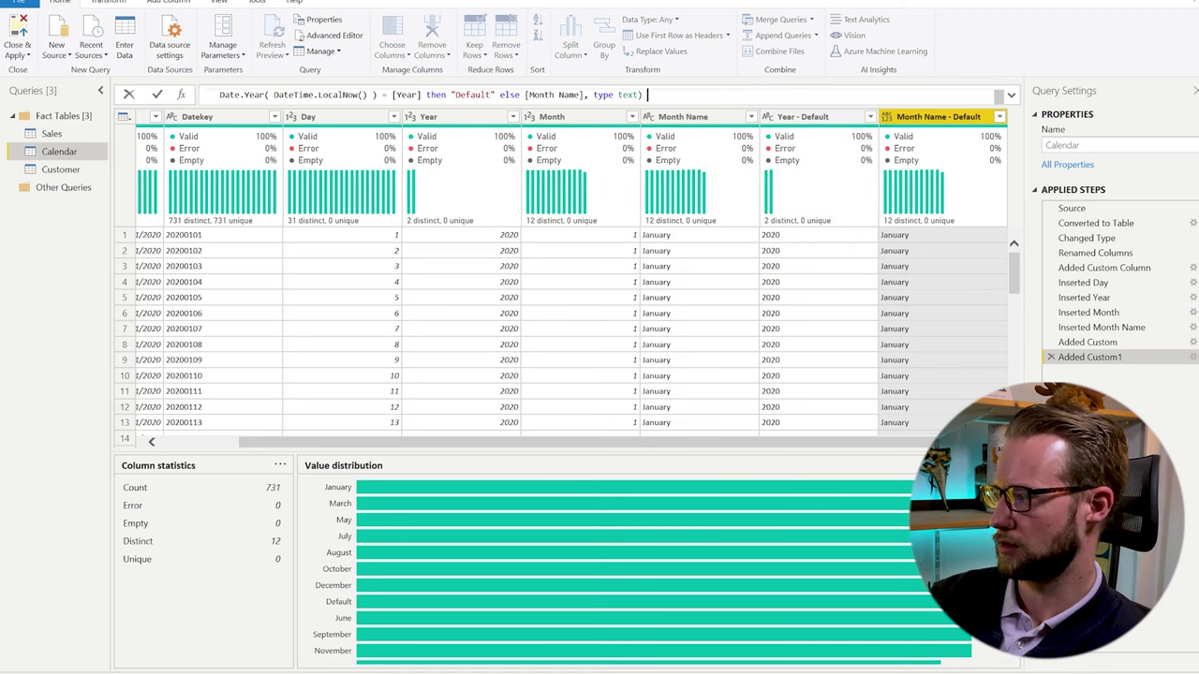
text())
key(Return)
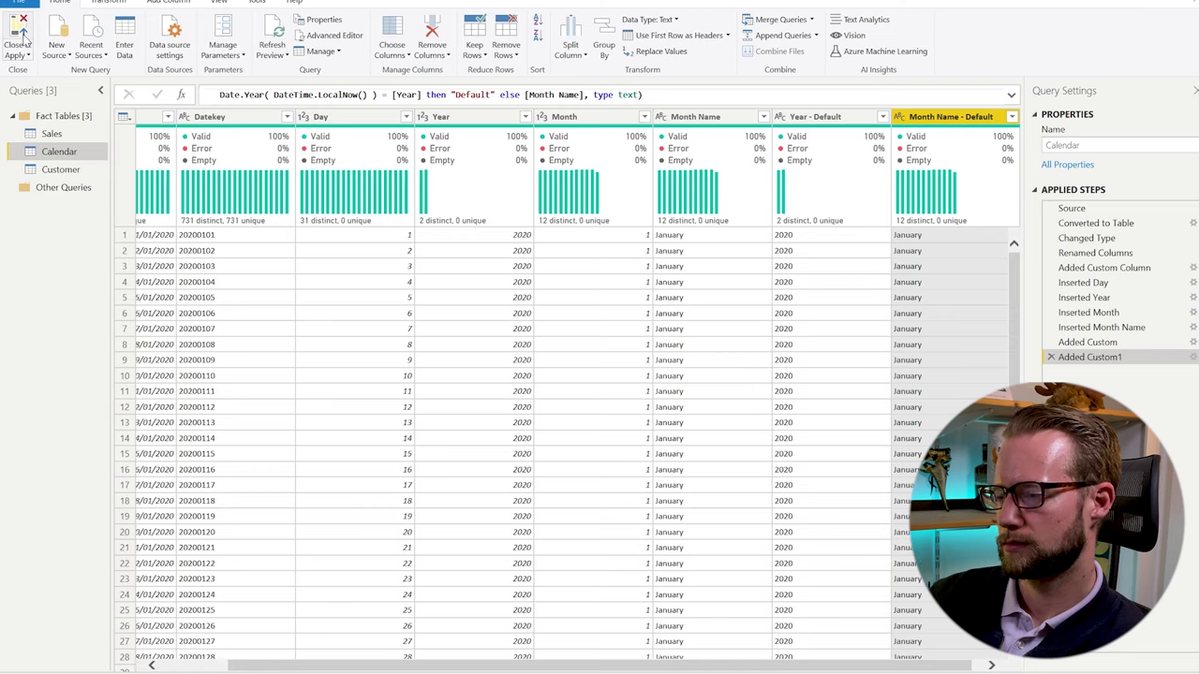
click(19, 42)
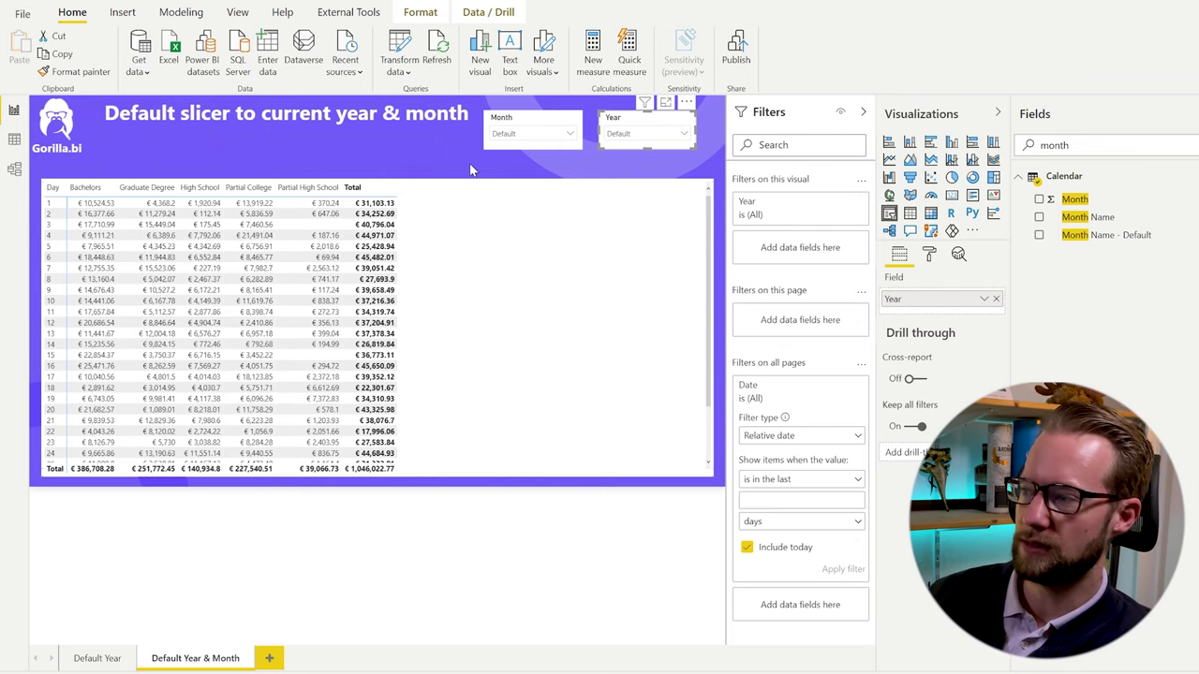
Test the refreshed slicers by filtering the sales table to January in Month and 2020 in Year.
click(640, 136)
click(643, 139)
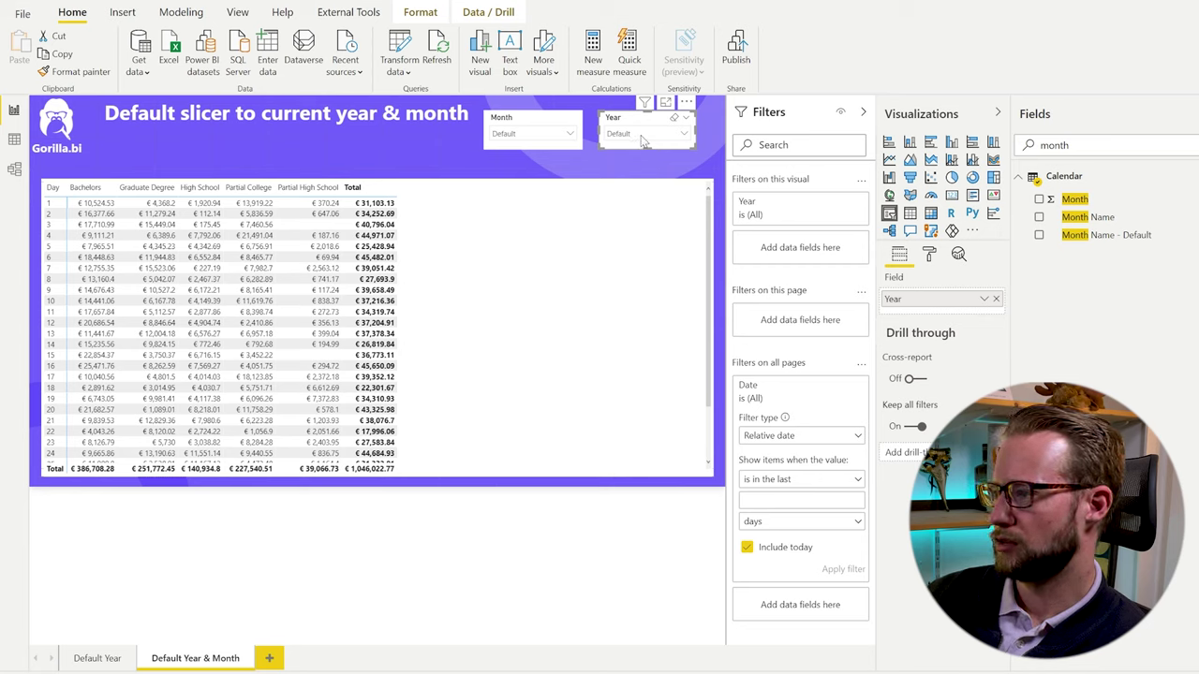
click(546, 134)
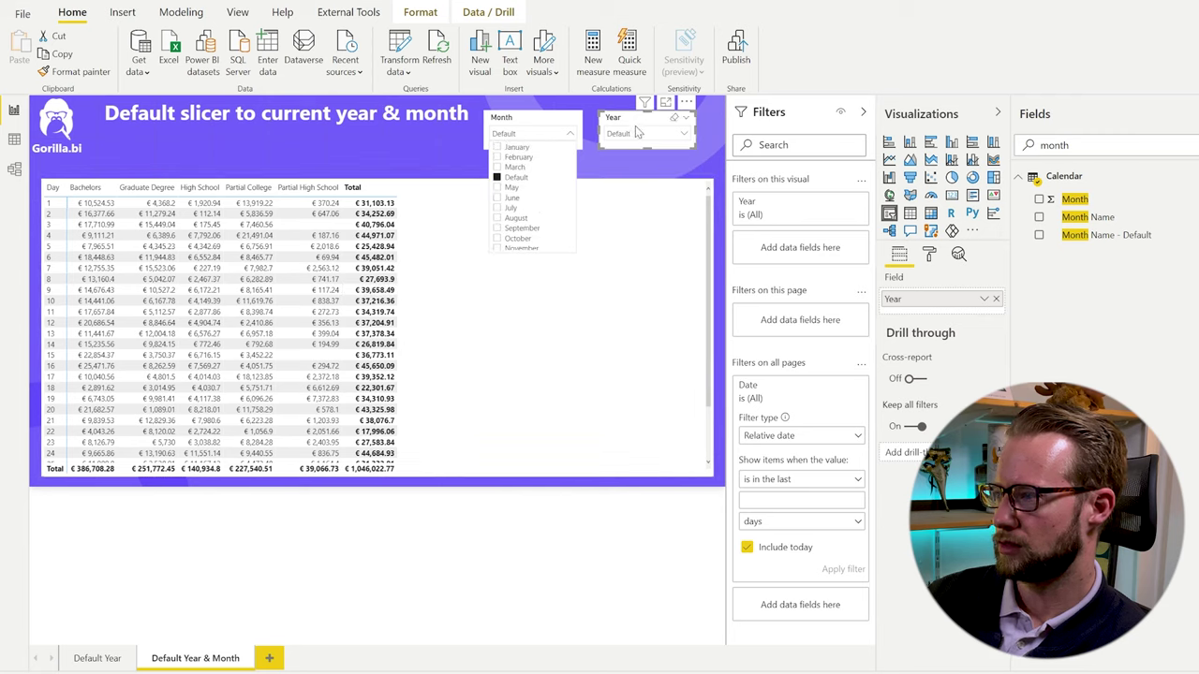
click(518, 147)
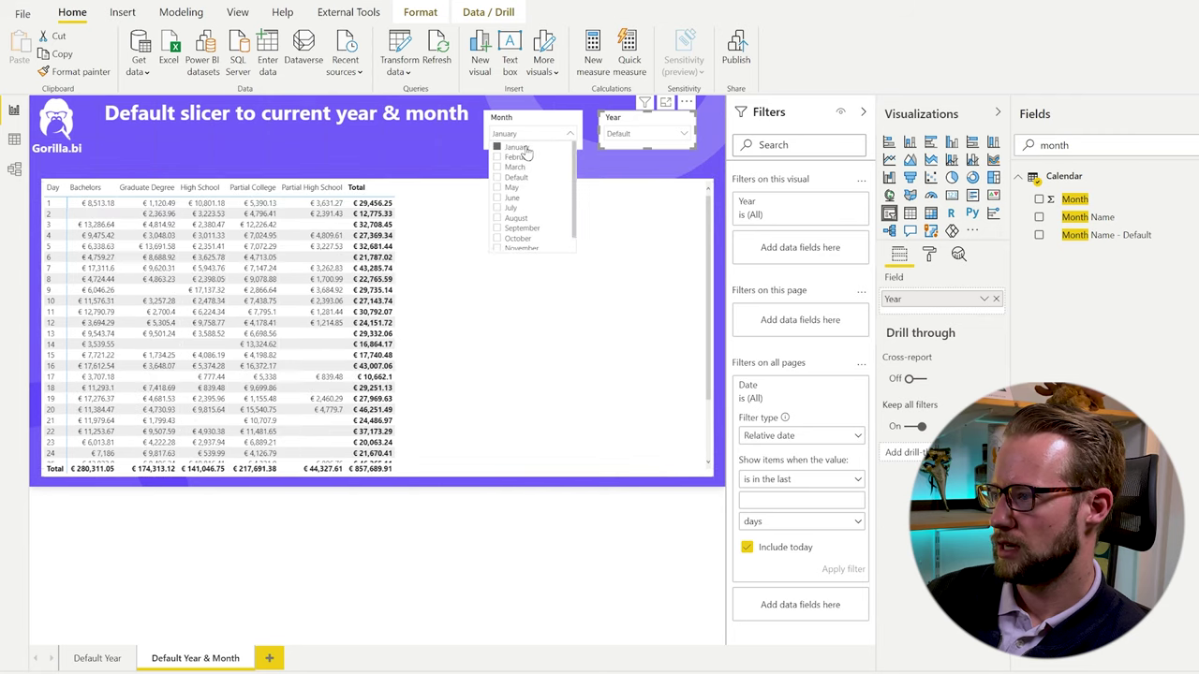
click(684, 134)
click(646, 148)
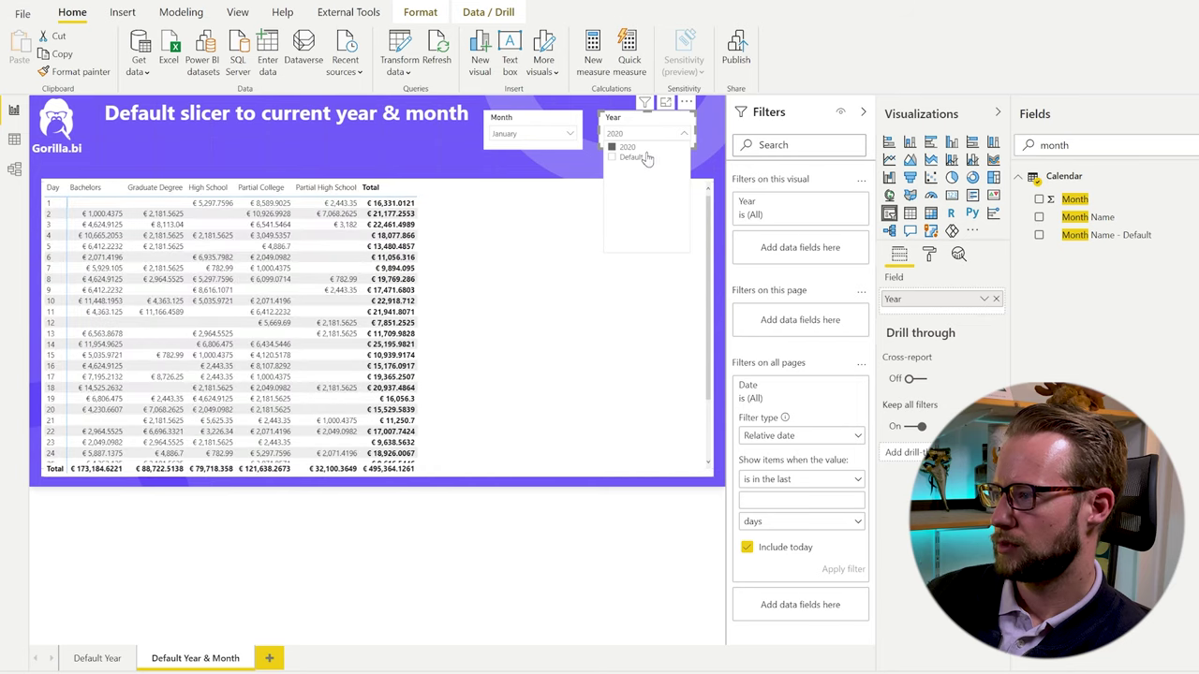
Return the Year slicer to Default and clear it, and set the Month slicer to Default.
click(612, 156)
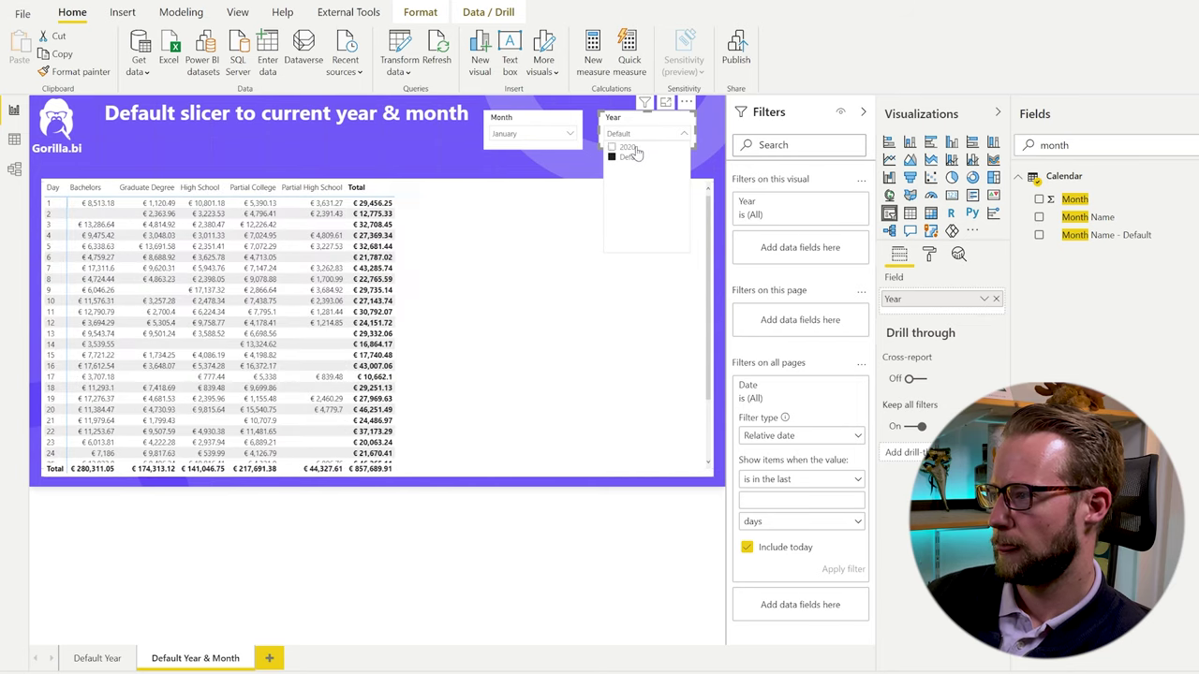
click(674, 123)
click(675, 121)
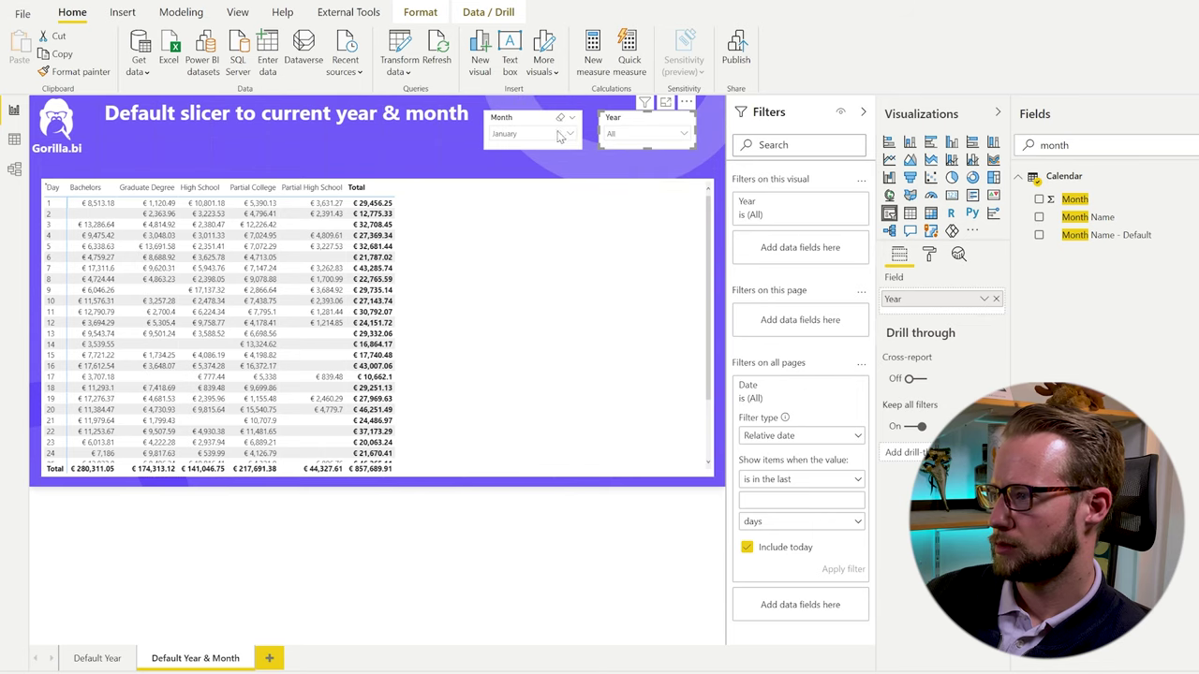
click(568, 133)
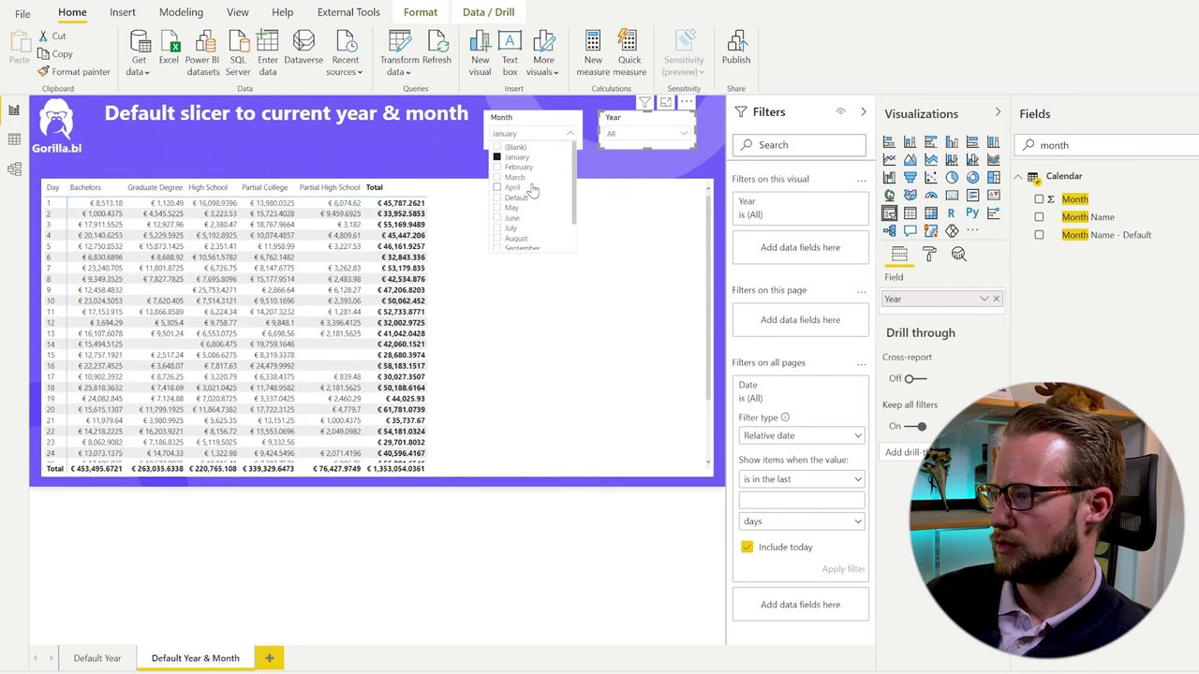
click(526, 200)
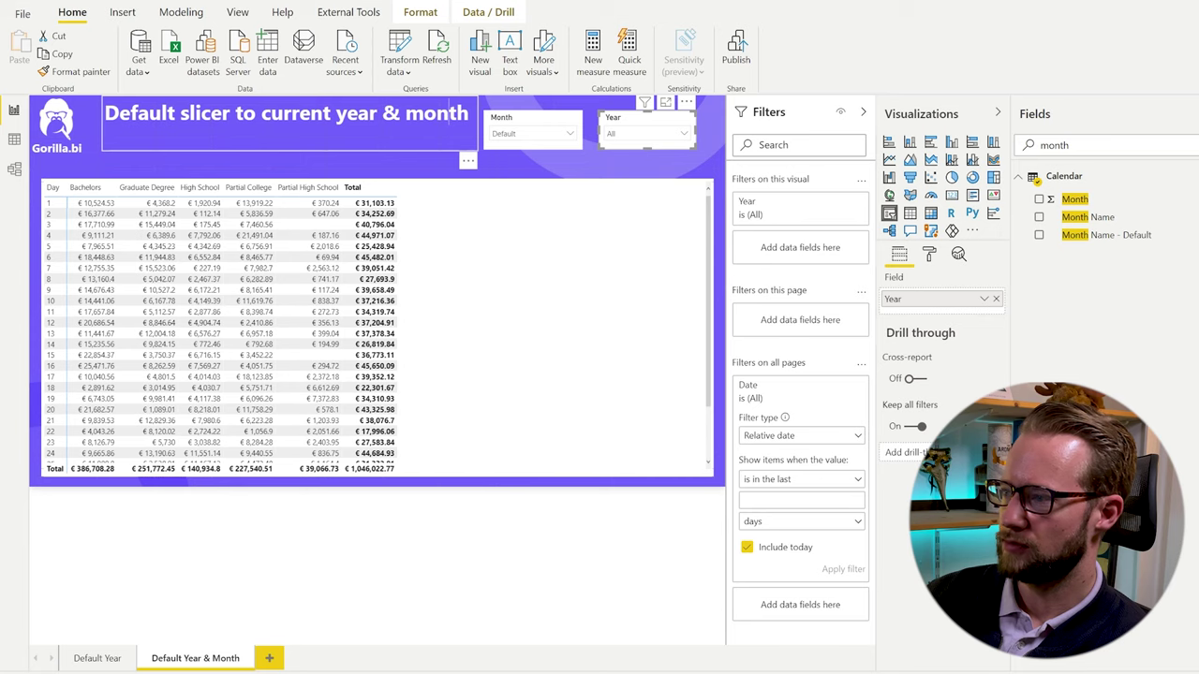
Examine which options the Year slicer offers while the Month slicer is set to Default.
click(466, 139)
click(623, 135)
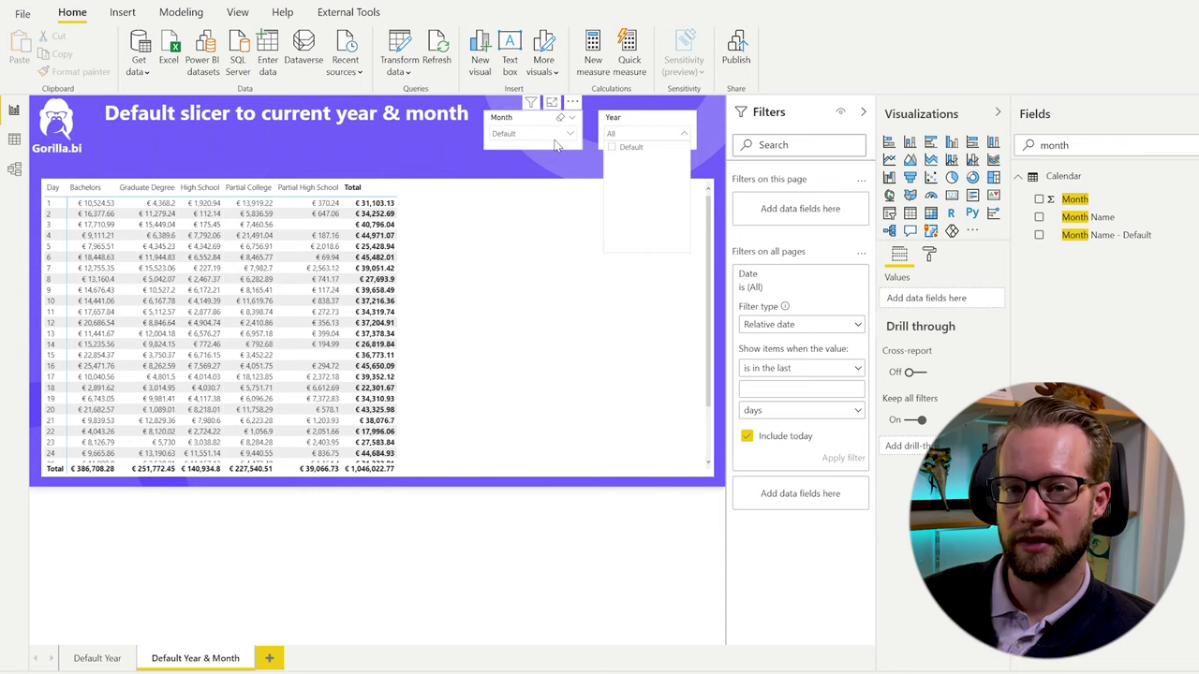
click(640, 137)
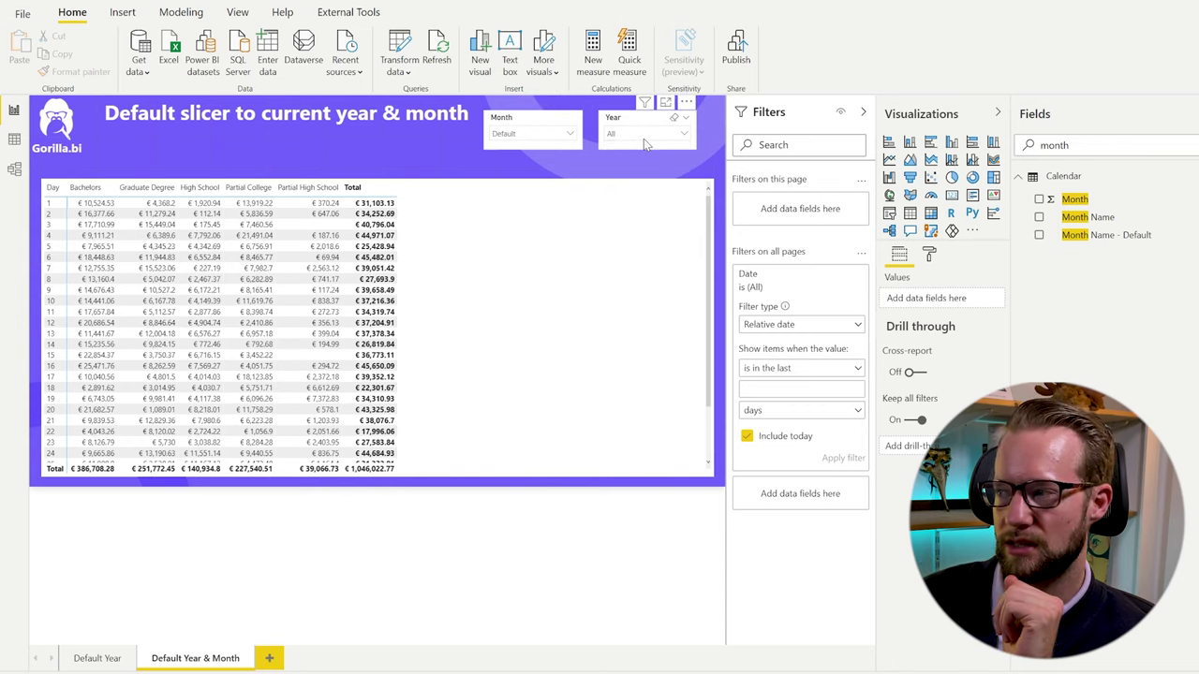
click(644, 139)
click(620, 141)
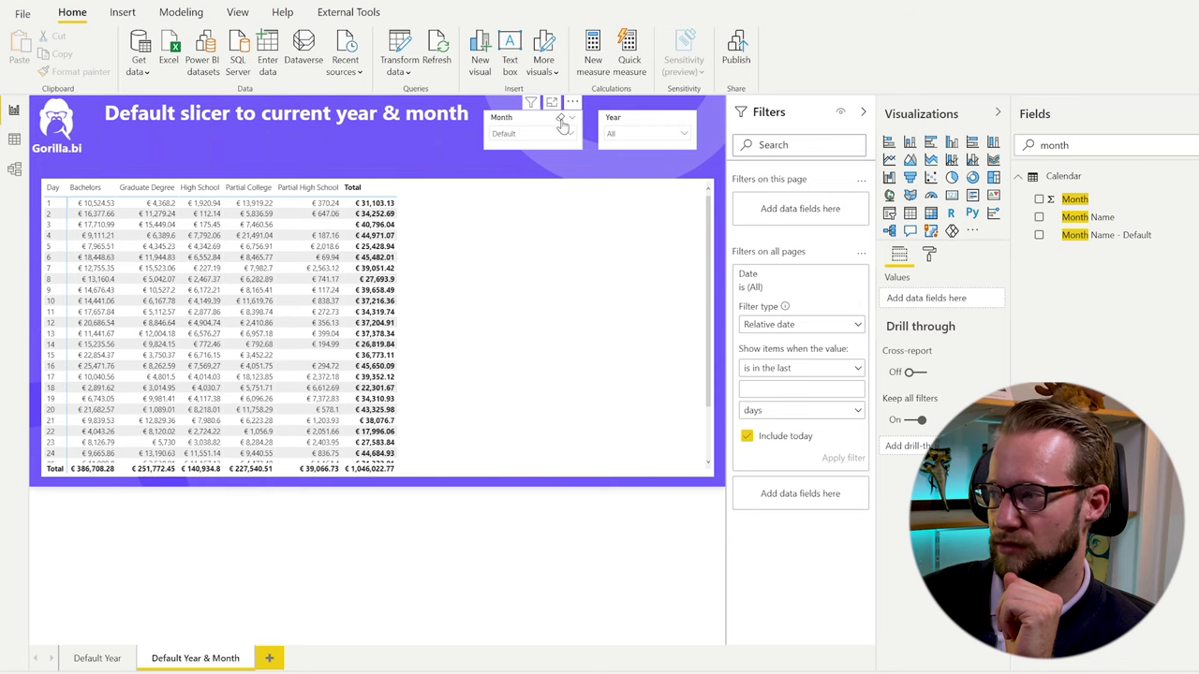
Clear the Month slicer, then try Default and April to compare the table's figures.
click(560, 120)
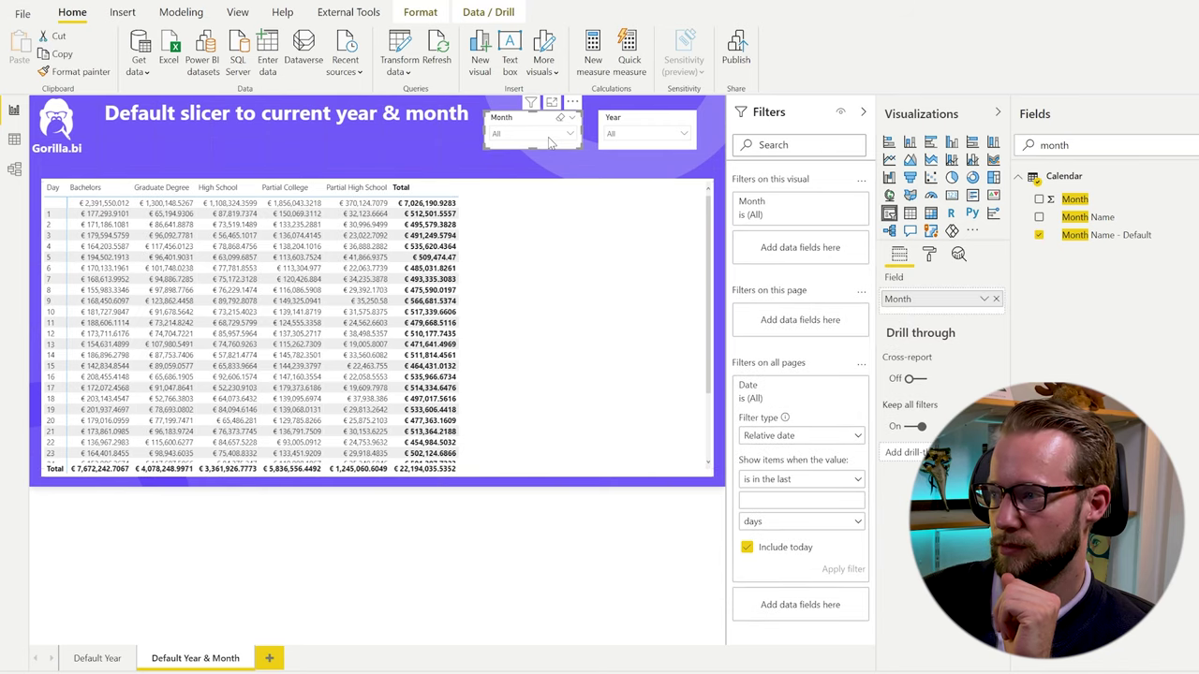
click(551, 139)
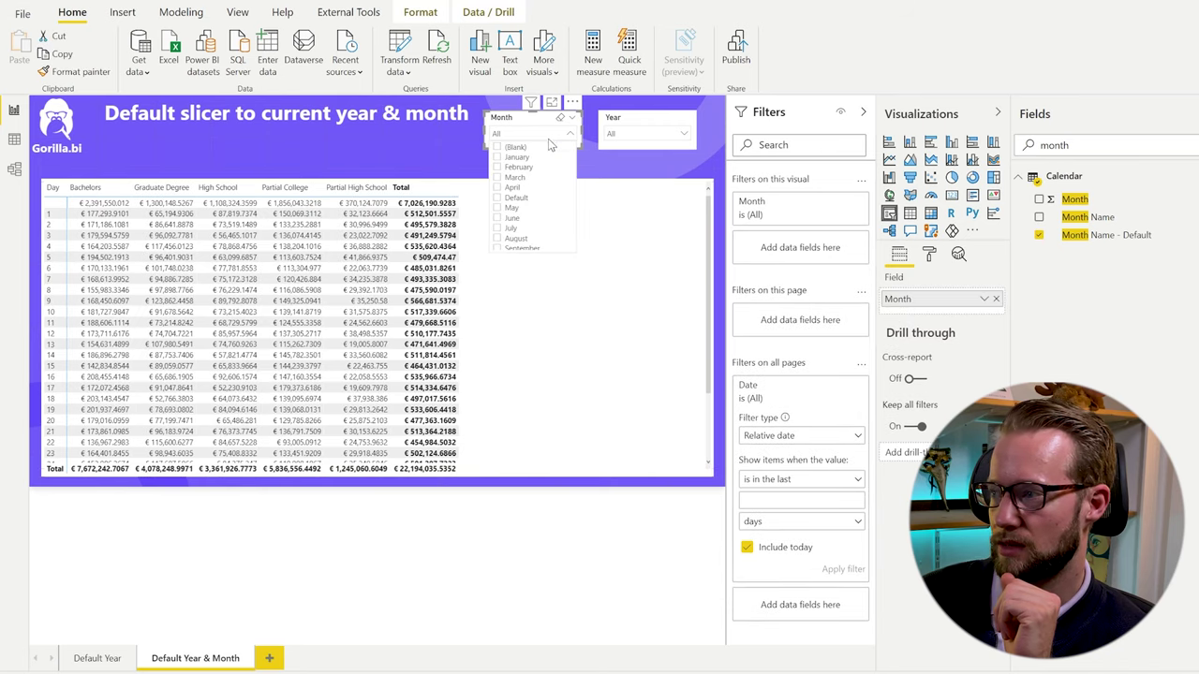
click(523, 199)
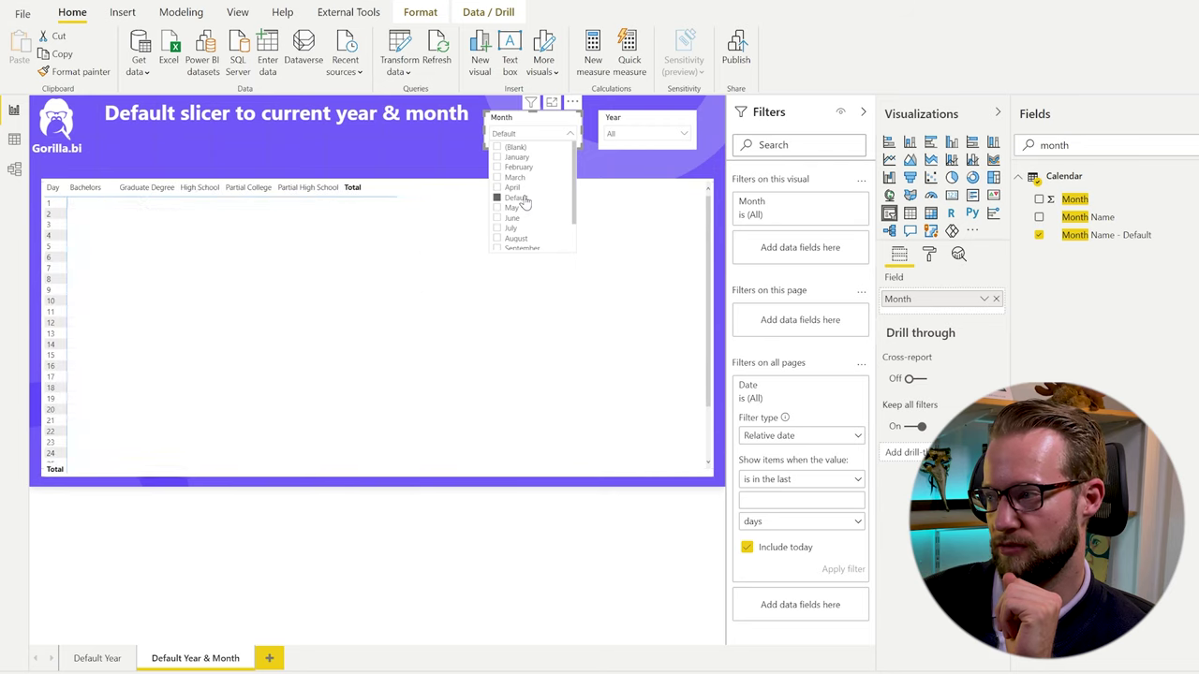
click(514, 188)
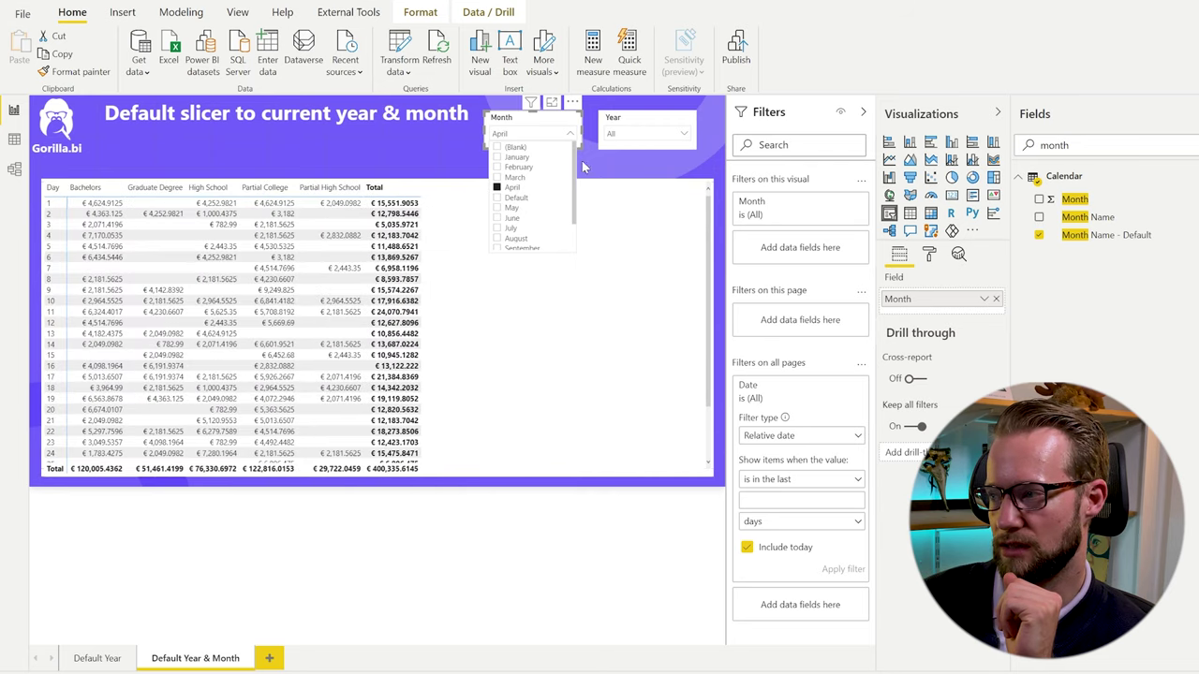
Filter the Year slicer to 2020 and switch the Month slicer to May, checking which months are offered.
click(654, 135)
click(632, 149)
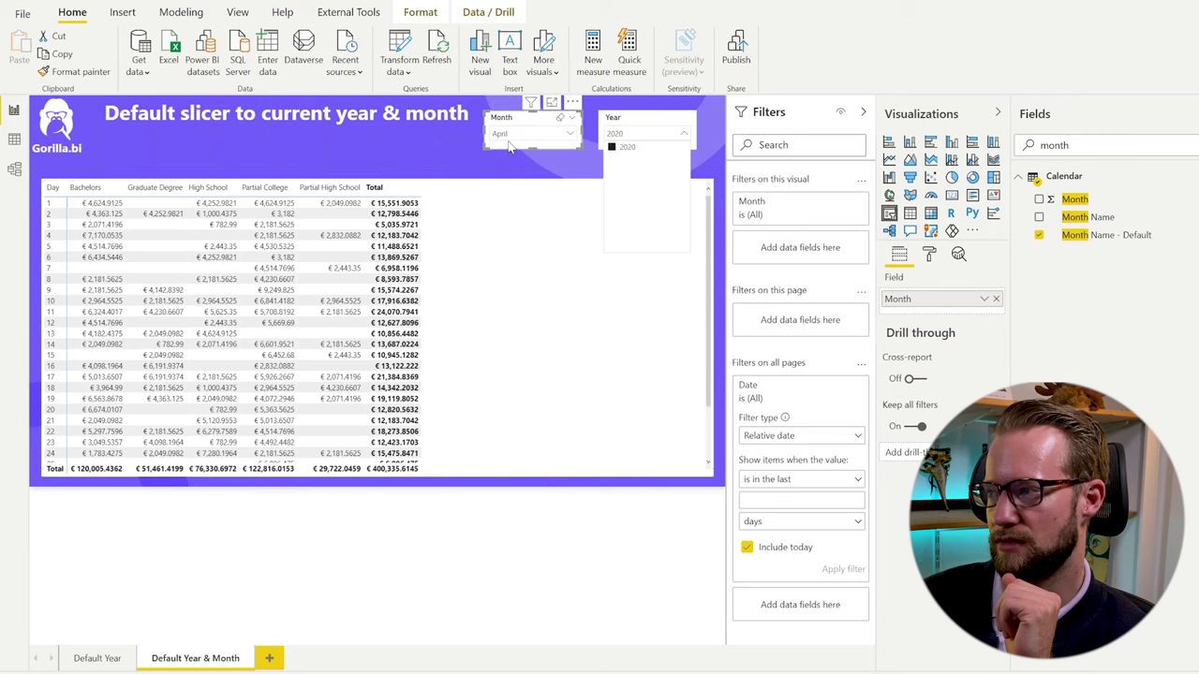
click(541, 139)
click(531, 188)
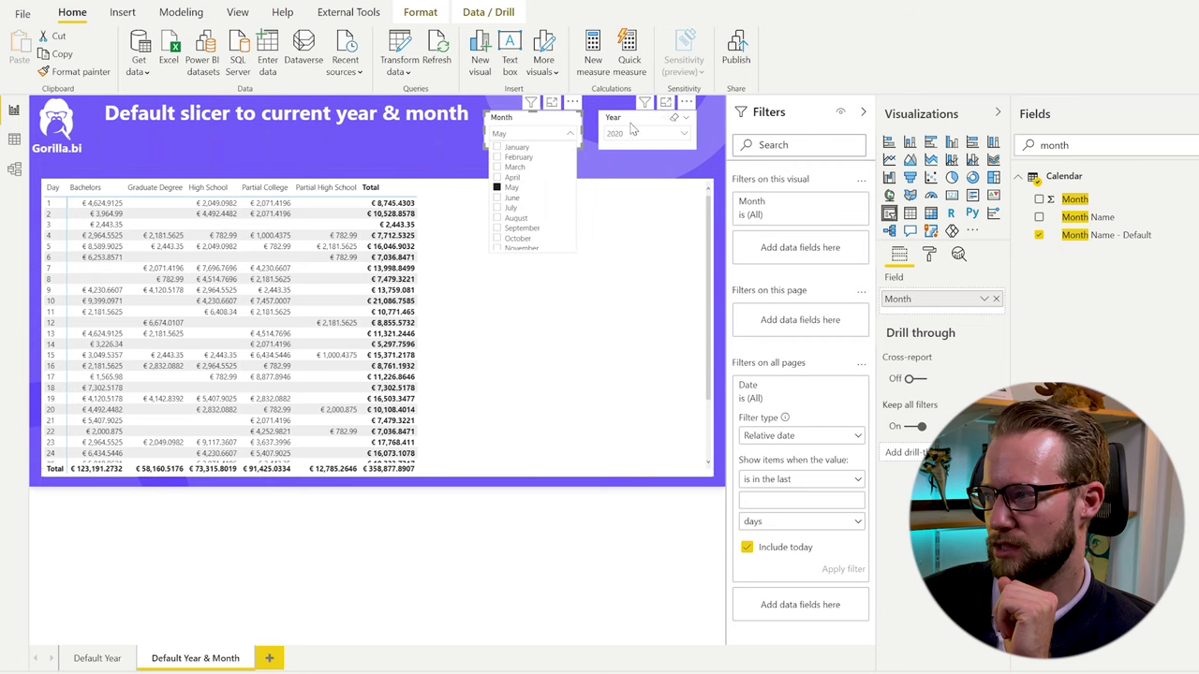
Clear the Year slicer, set the Month slicer to Default and check the options in the Year slicer.
click(672, 125)
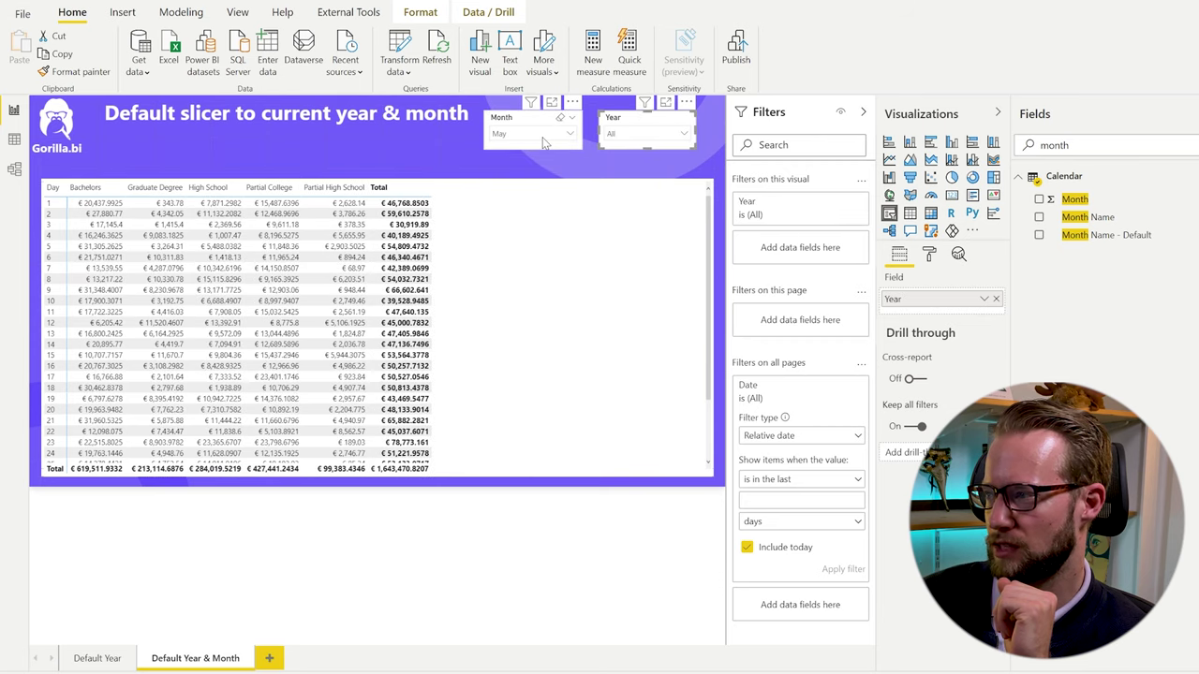
click(547, 133)
scroll(537, 225, down, 2)
click(520, 171)
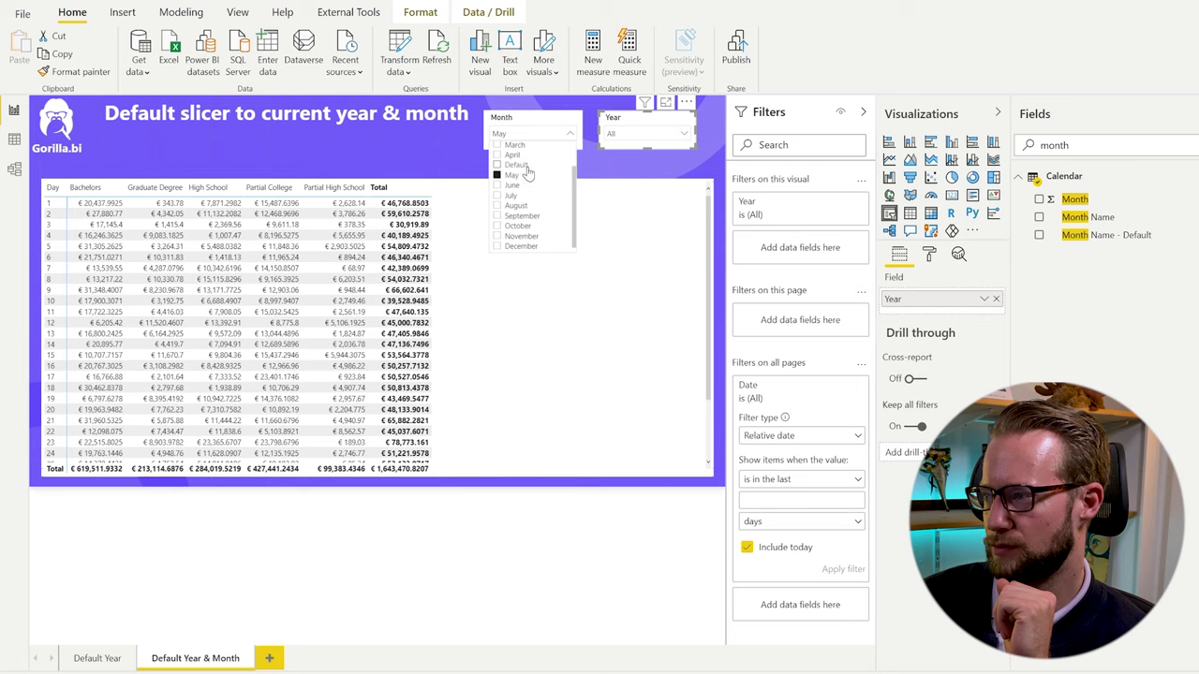
click(682, 141)
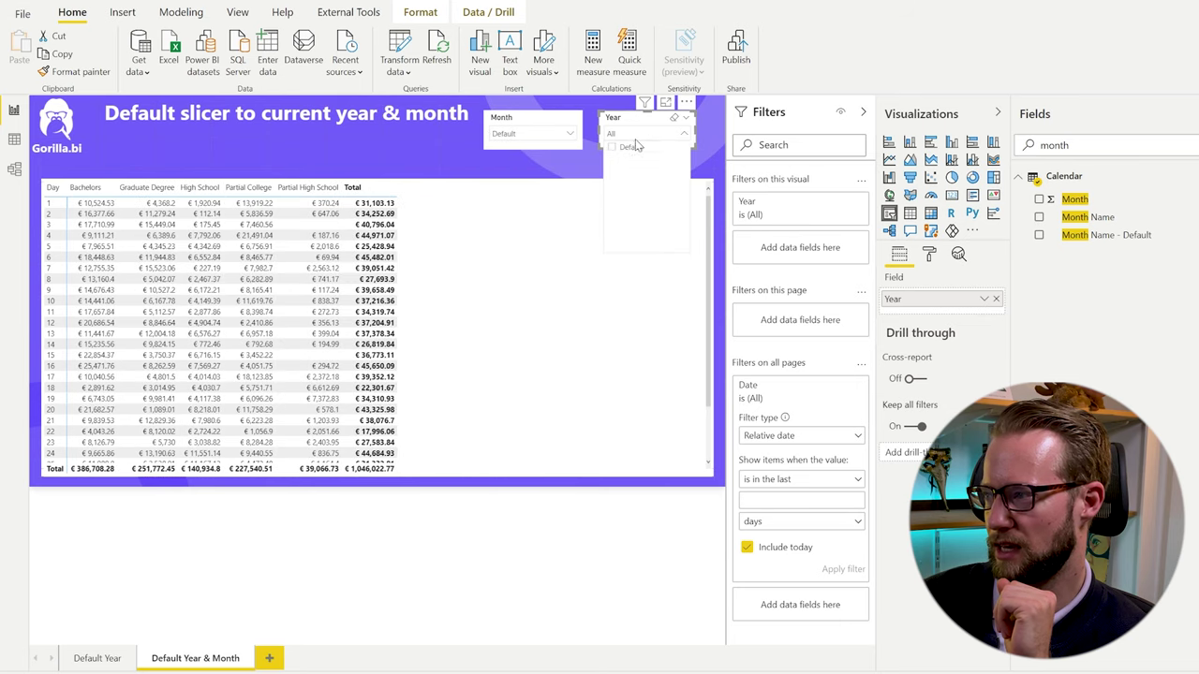